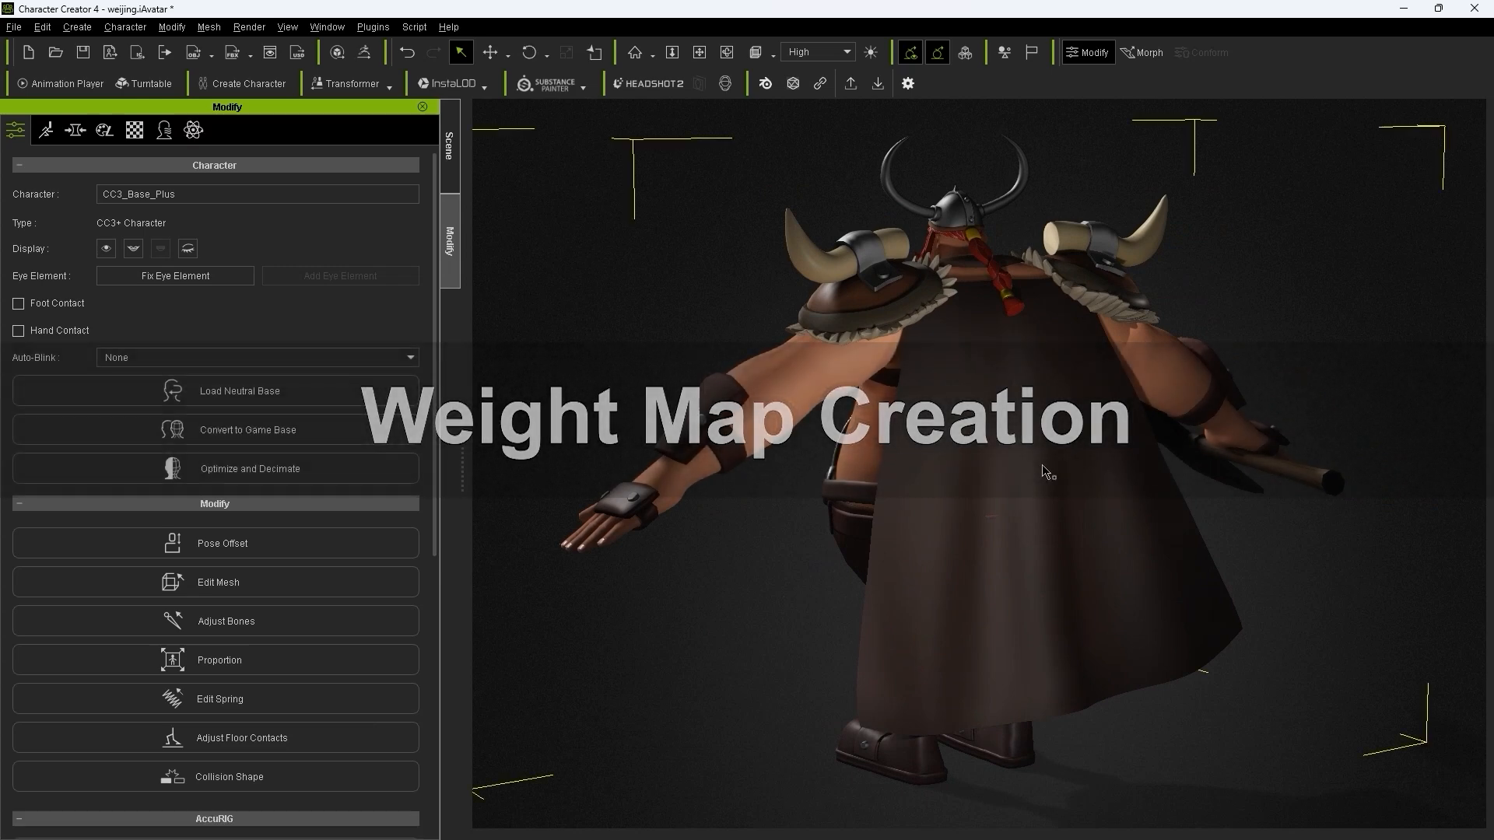
Step: Select Cloak_0 in the scene's object list and toggle its visibility off and back on
{"action": "left_click", "coordinate": [452, 164]}
{"action": "left_click", "coordinate": [182, 411]}
{"action": "left_click", "coordinate": [182, 411]}
{"action": "left_click", "coordinate": [182, 412]}
{"action": "left_click", "coordinate": [182, 411]}
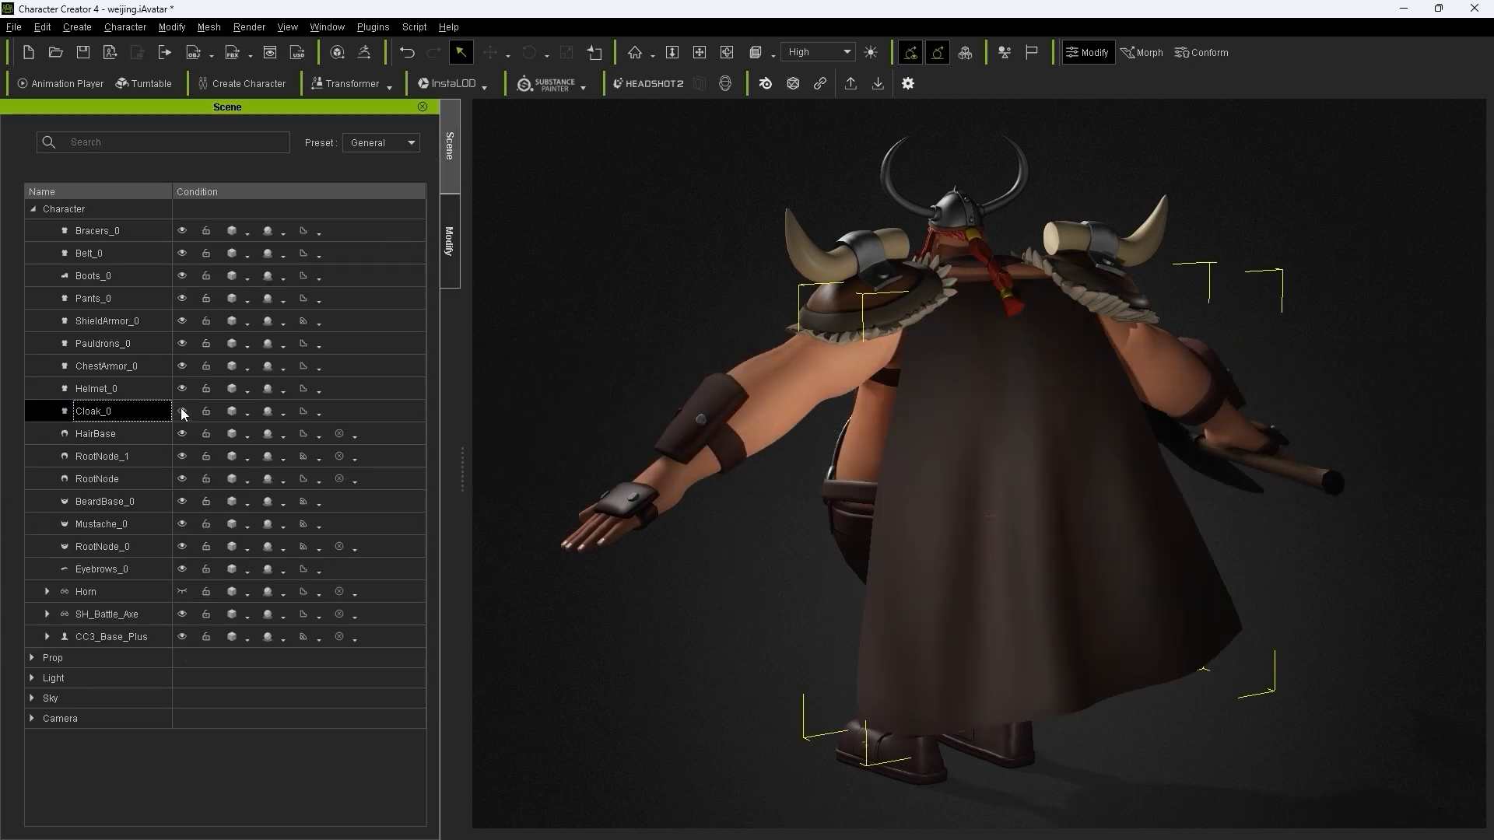
Step: Export the selected cloak as an OBJ with Y-Up axis and default motion, saved as Cloak in the WeightMap folder
{"action": "left_click", "coordinate": [23, 30]}
{"action": "mouse_move", "coordinate": [31, 93]}
{"action": "mouse_move", "coordinate": [312, 119]}
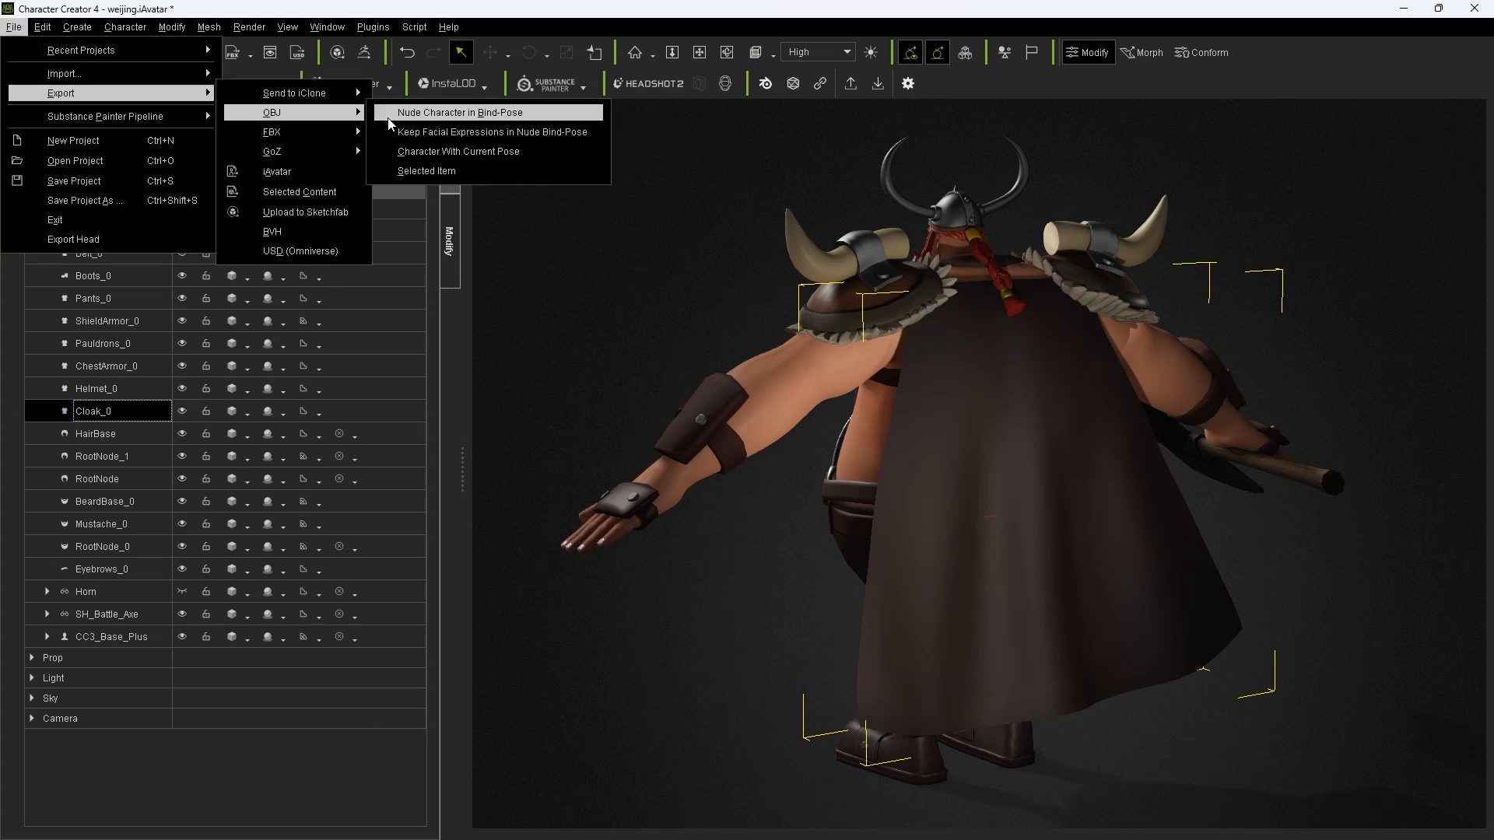
{"action": "left_click", "coordinate": [436, 172]}
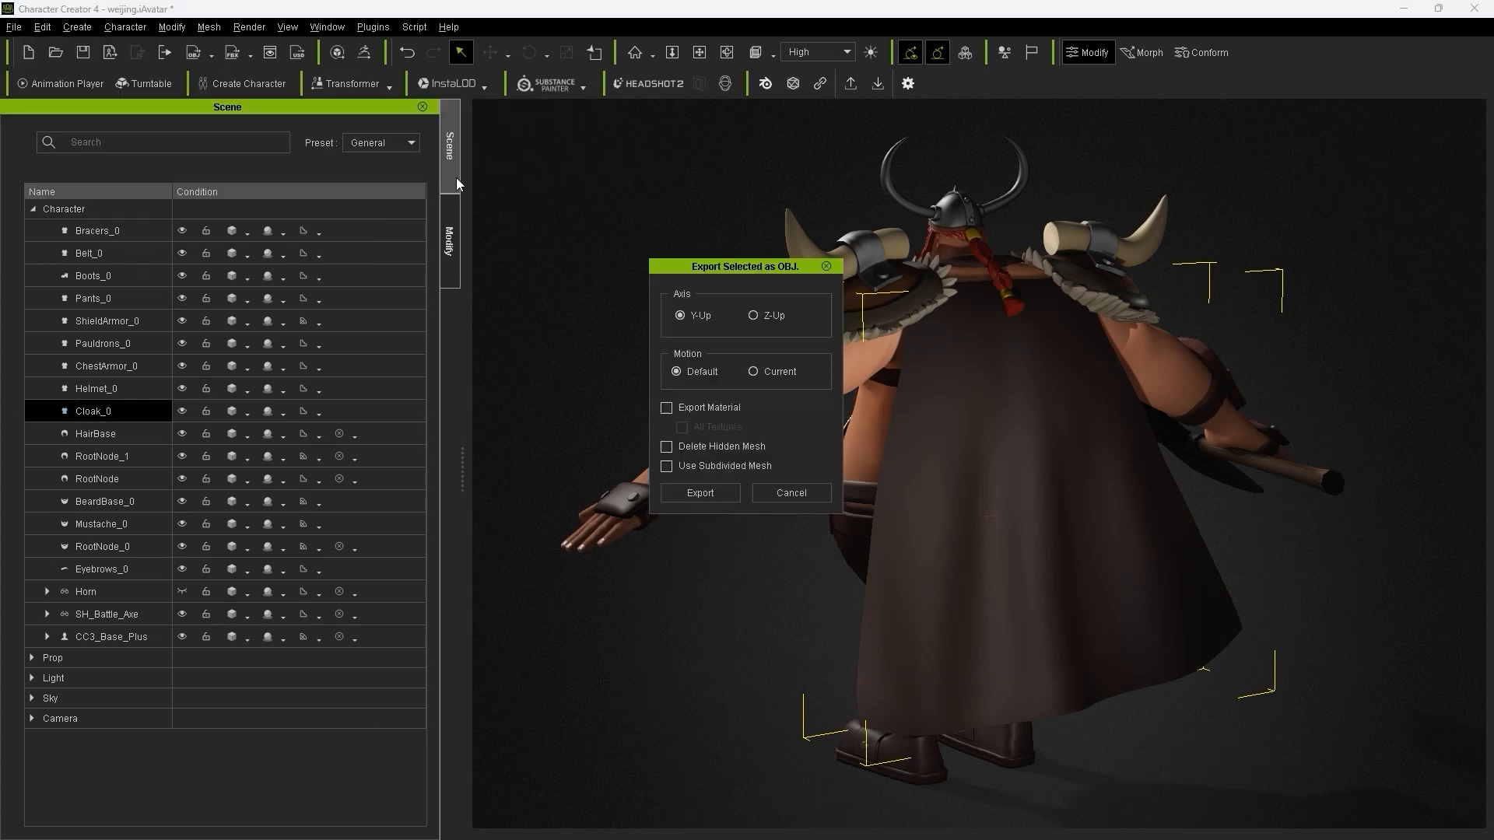
{"action": "left_click", "coordinate": [700, 493]}
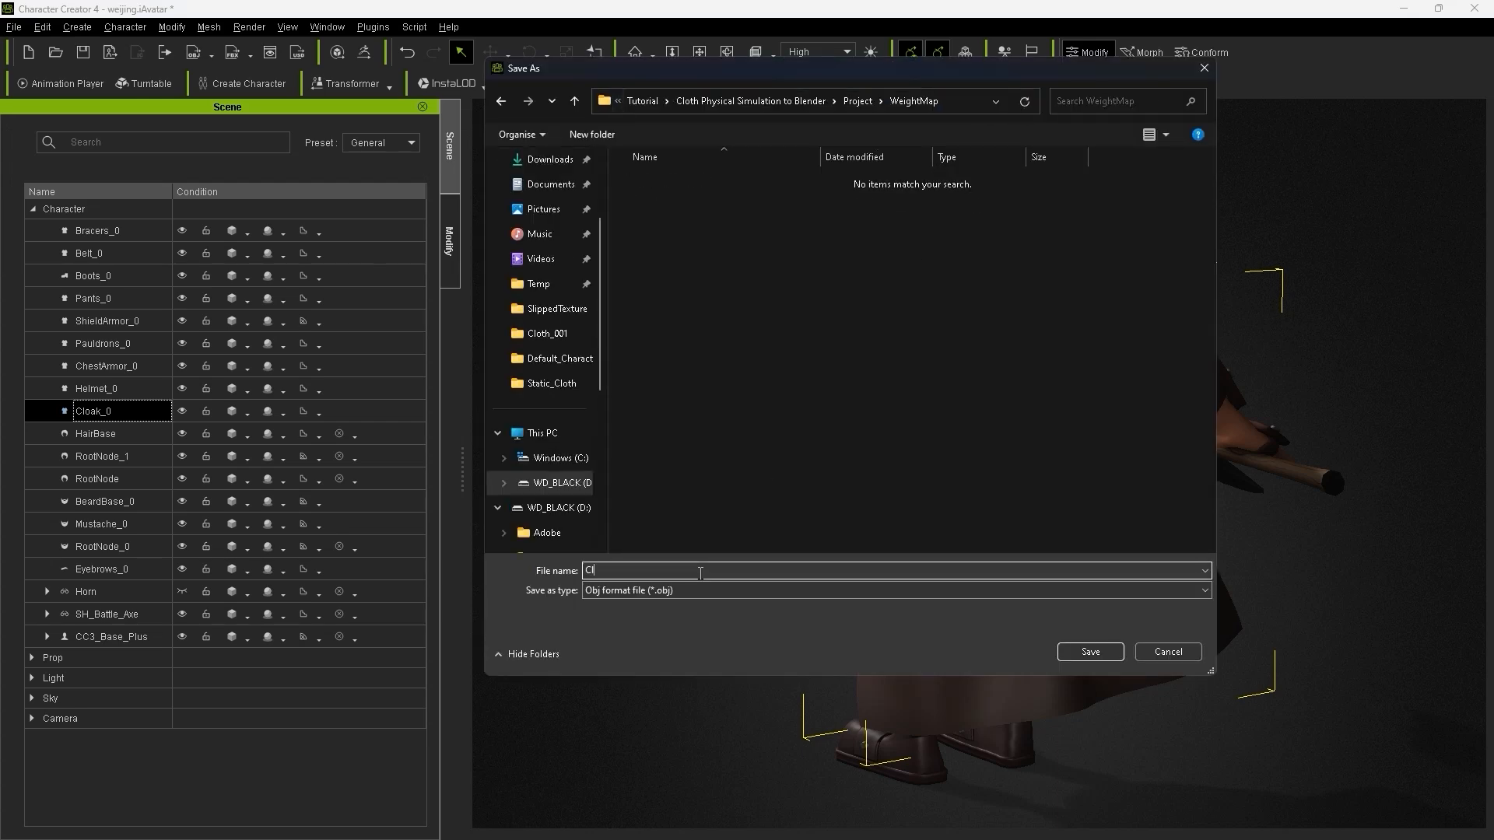
{"action": "left_click", "coordinate": [1089, 650]}
{"action": "key", "text": "Return"}
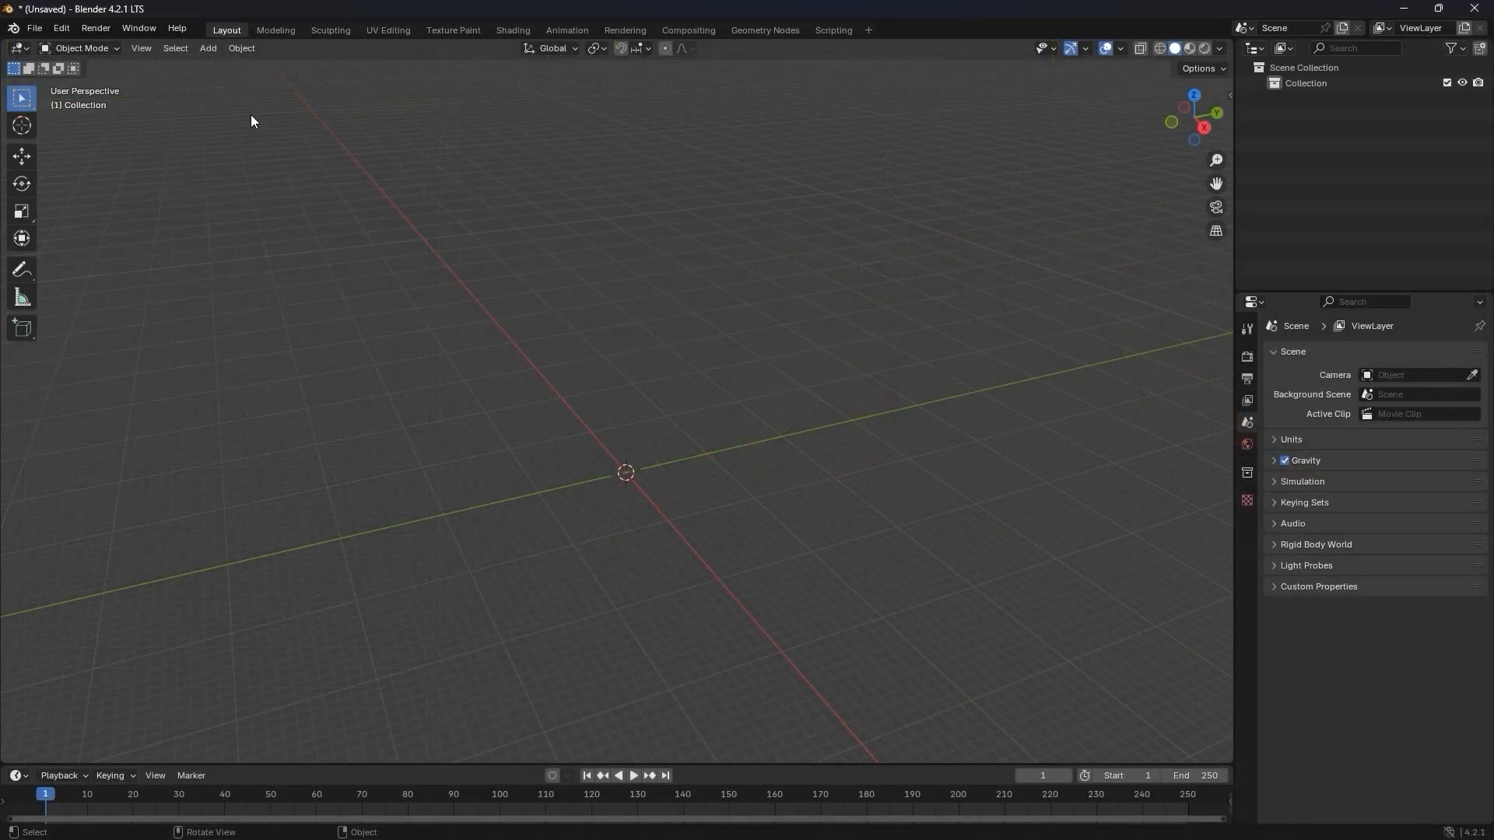
Step: Switch to Blender and import the Cloak model from the WeightMap folder as Wavefront (.obj)
{"action": "left_click", "coordinate": [34, 28]}
{"action": "mouse_move", "coordinate": [70, 244]}
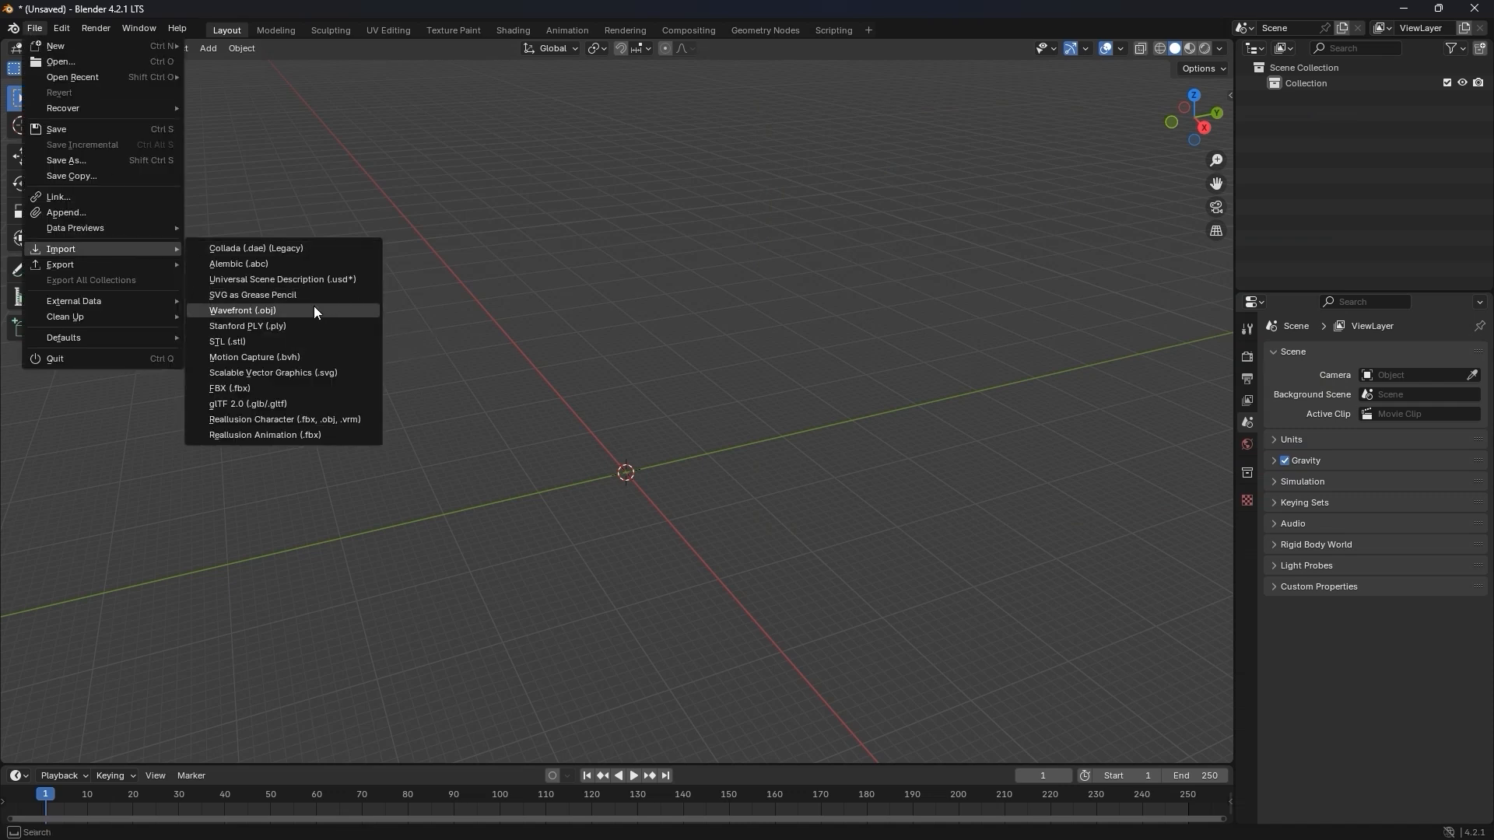
{"action": "left_click", "coordinate": [314, 306]}
{"action": "key", "text": "Return"}
{"action": "left_click", "coordinate": [701, 281]}
{"action": "left_click", "coordinate": [972, 621]}
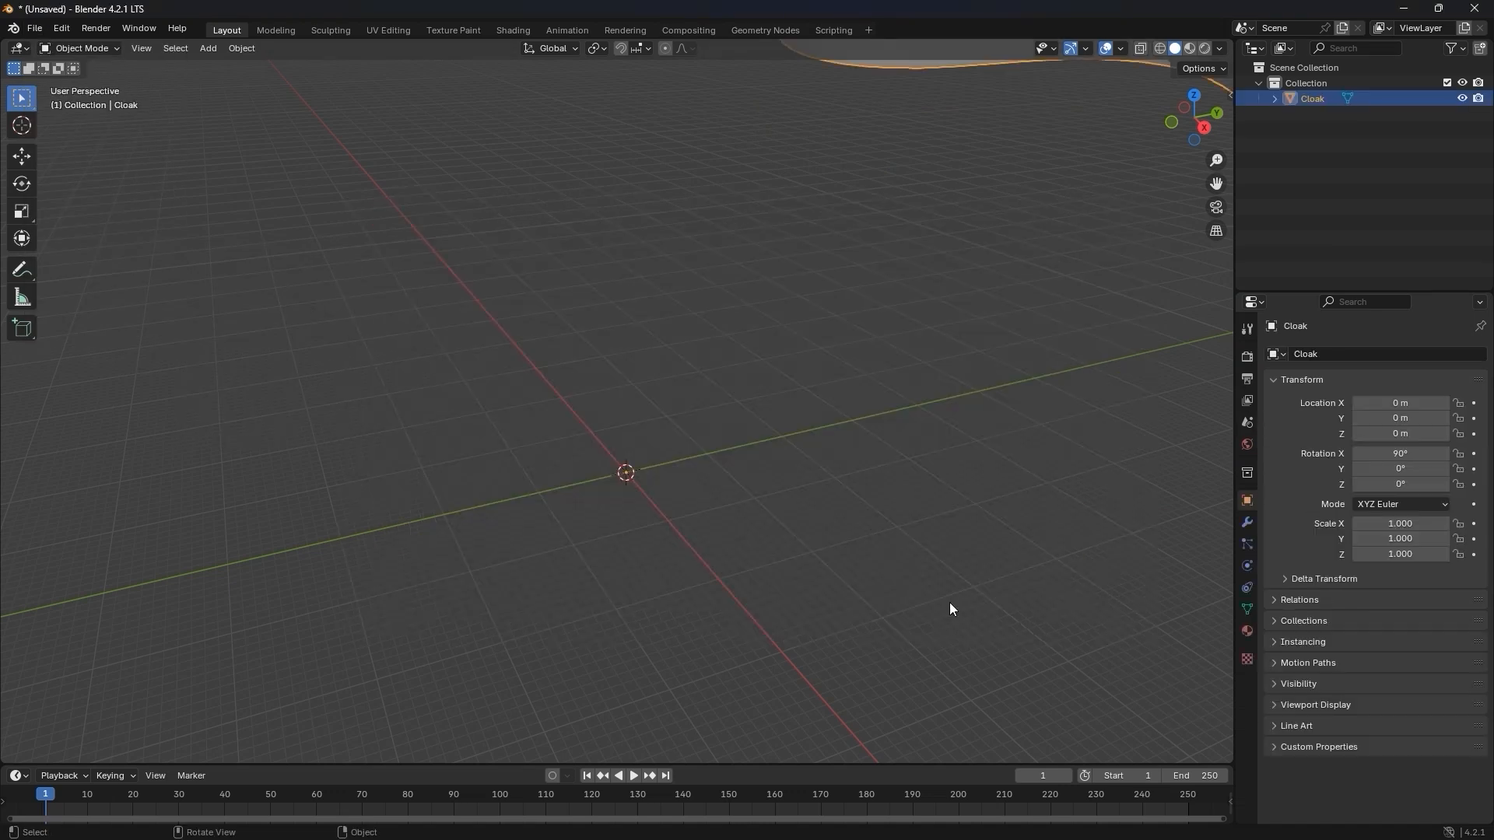
{"action": "scroll", "coordinate": [936, 141], "scroll_direction": "down", "scroll_amount": 4}
{"action": "middle_click_drag", "start_coordinate": [935, 140], "coordinate": [912, 377]}
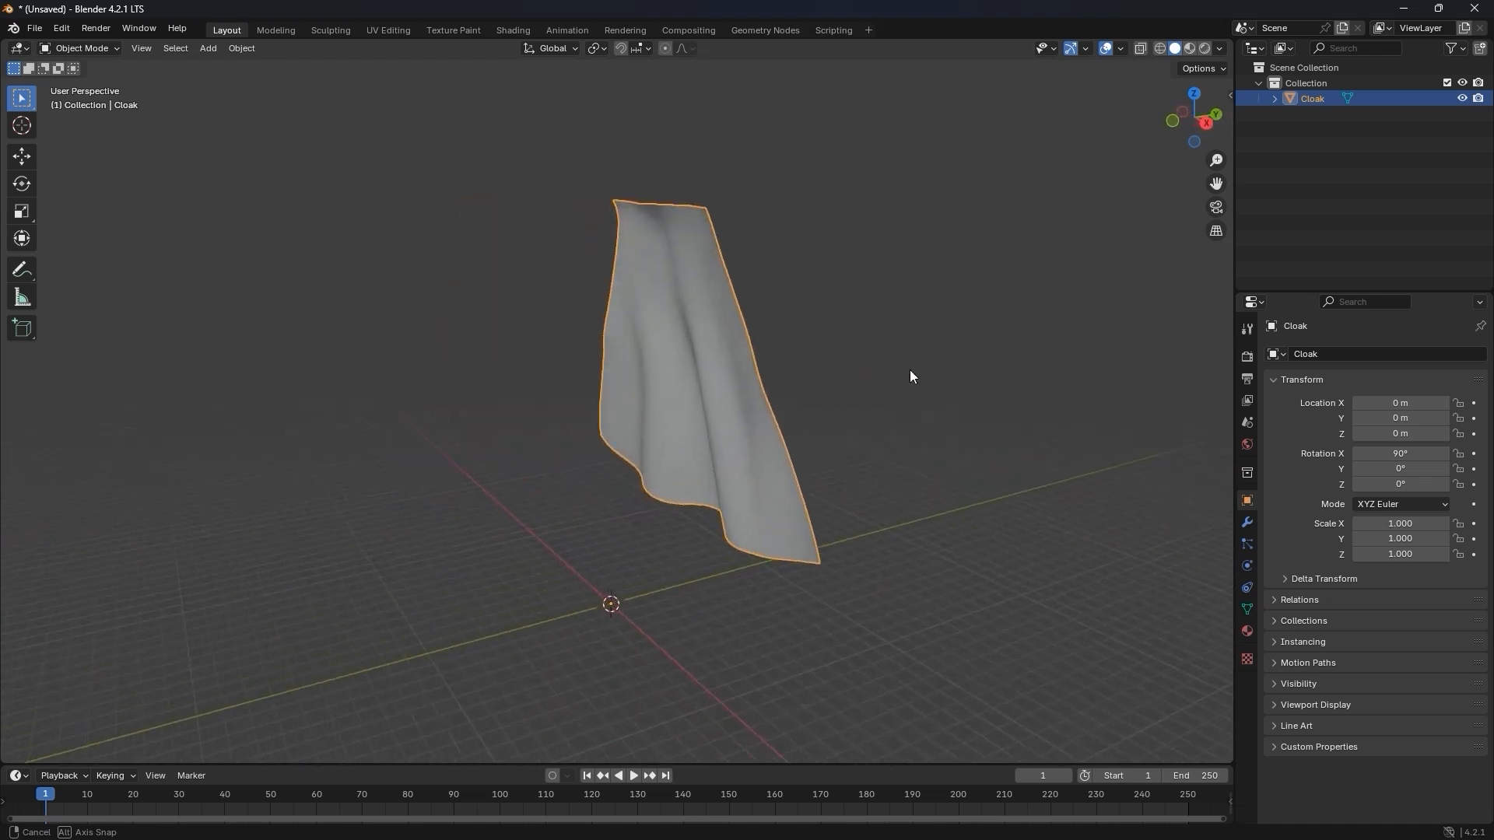
Step: In the Texture Paint workspace, add a 1024 px Base Color paint slot named WeightMap with alpha off and a black colour
{"action": "left_click", "coordinate": [454, 30]}
{"action": "middle_click_drag", "start_coordinate": [936, 353], "coordinate": [887, 373]}
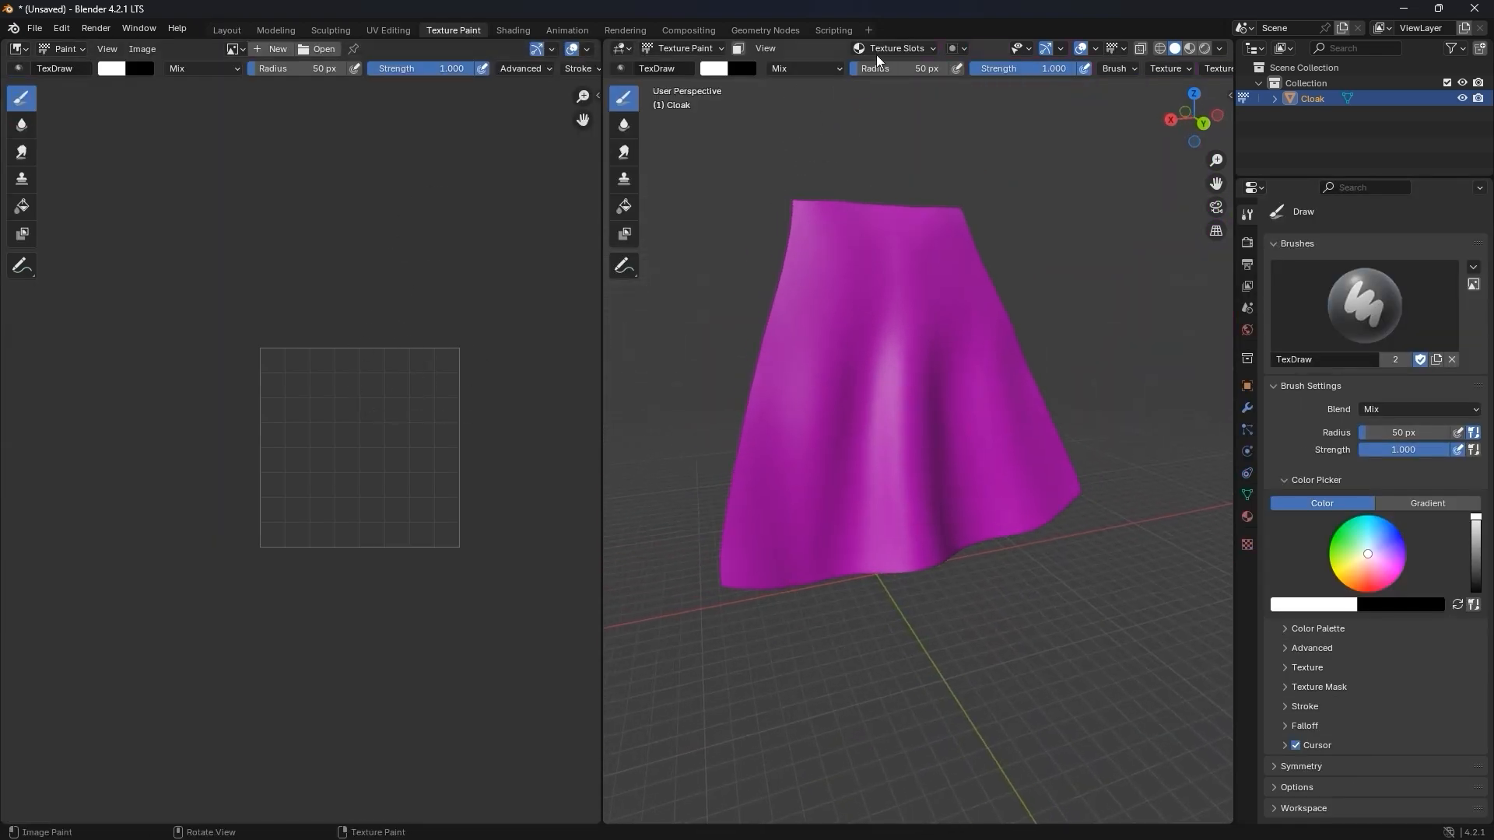
{"action": "left_click", "coordinate": [934, 48]}
{"action": "left_click", "coordinate": [961, 107]}
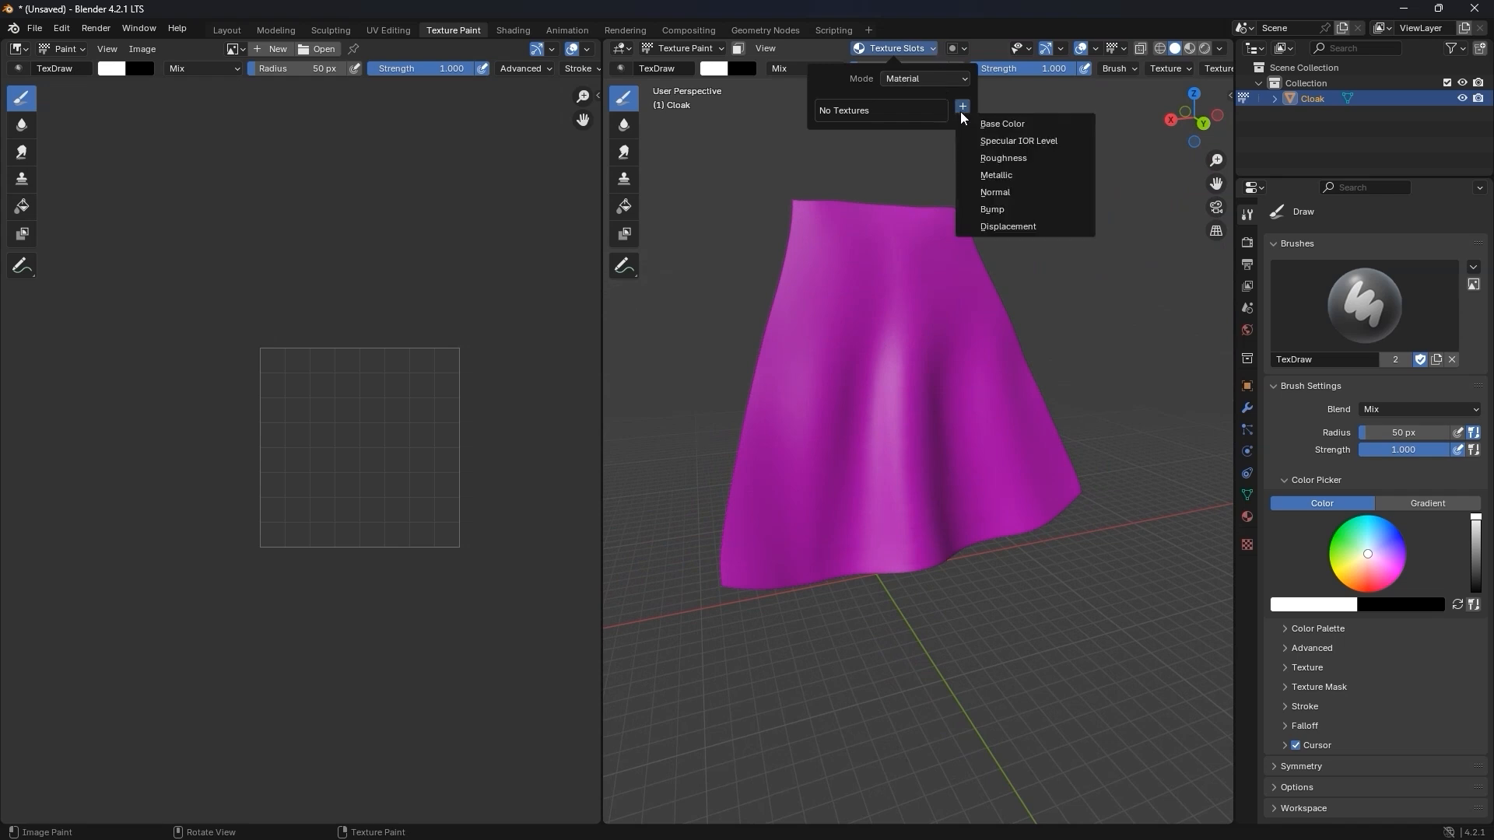
{"action": "left_click", "coordinate": [1049, 123]}
{"action": "left_click", "coordinate": [1062, 127]}
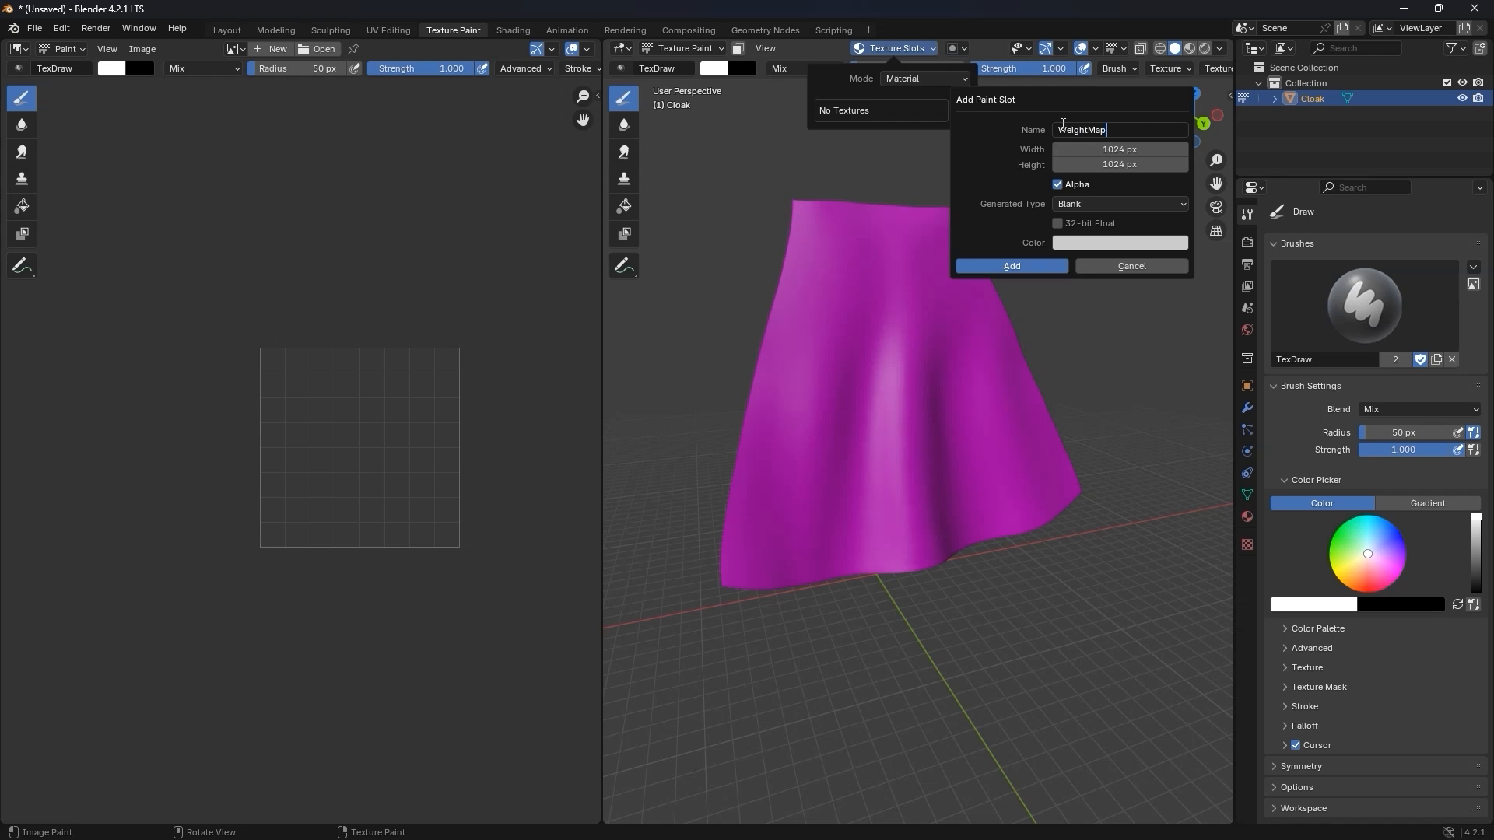
{"action": "left_click", "coordinate": [1078, 244]}
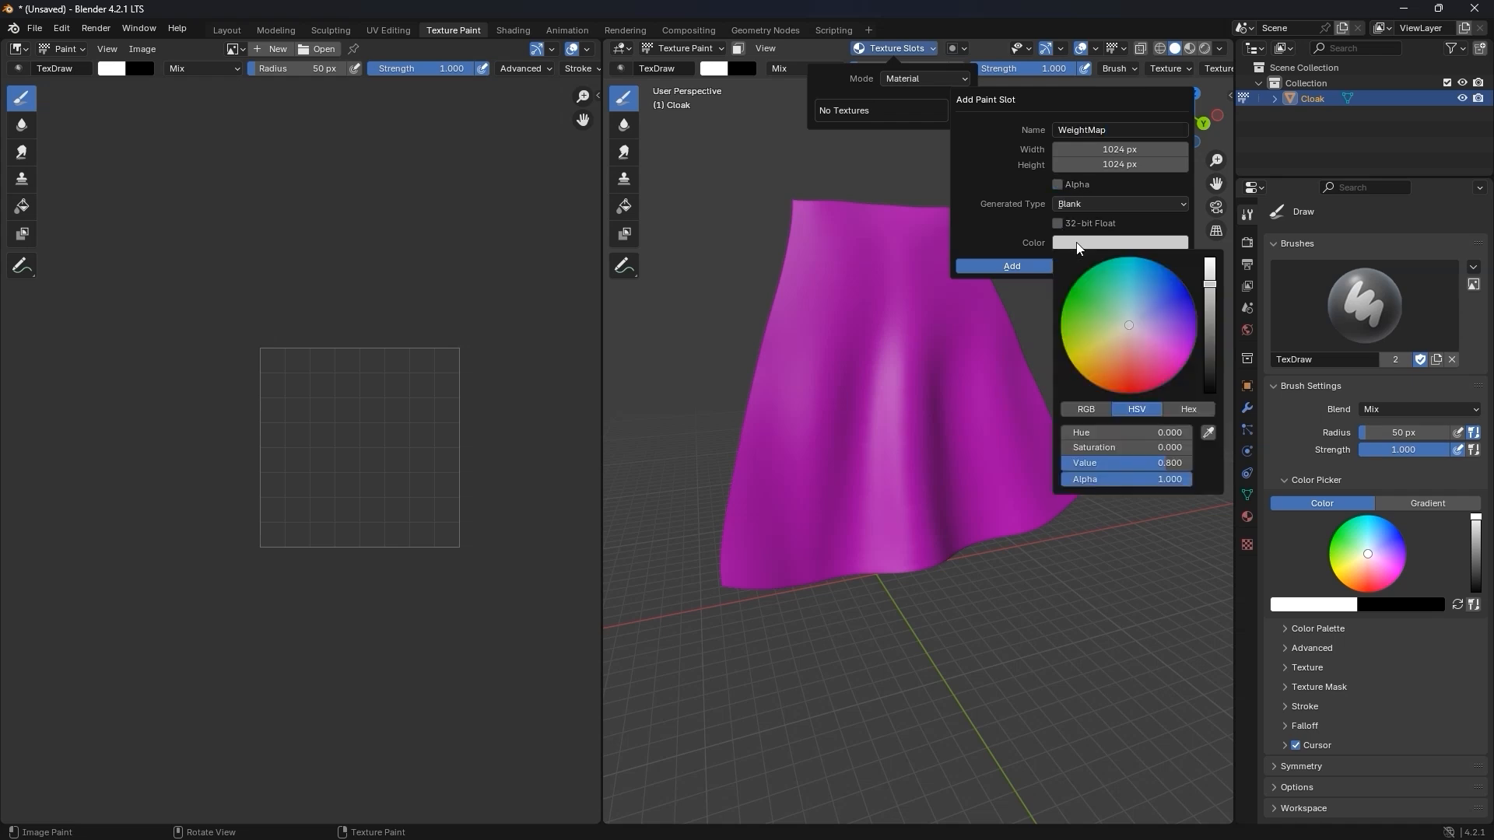
{"action": "left_click_drag", "start_coordinate": [1204, 286], "coordinate": [1207, 395]}
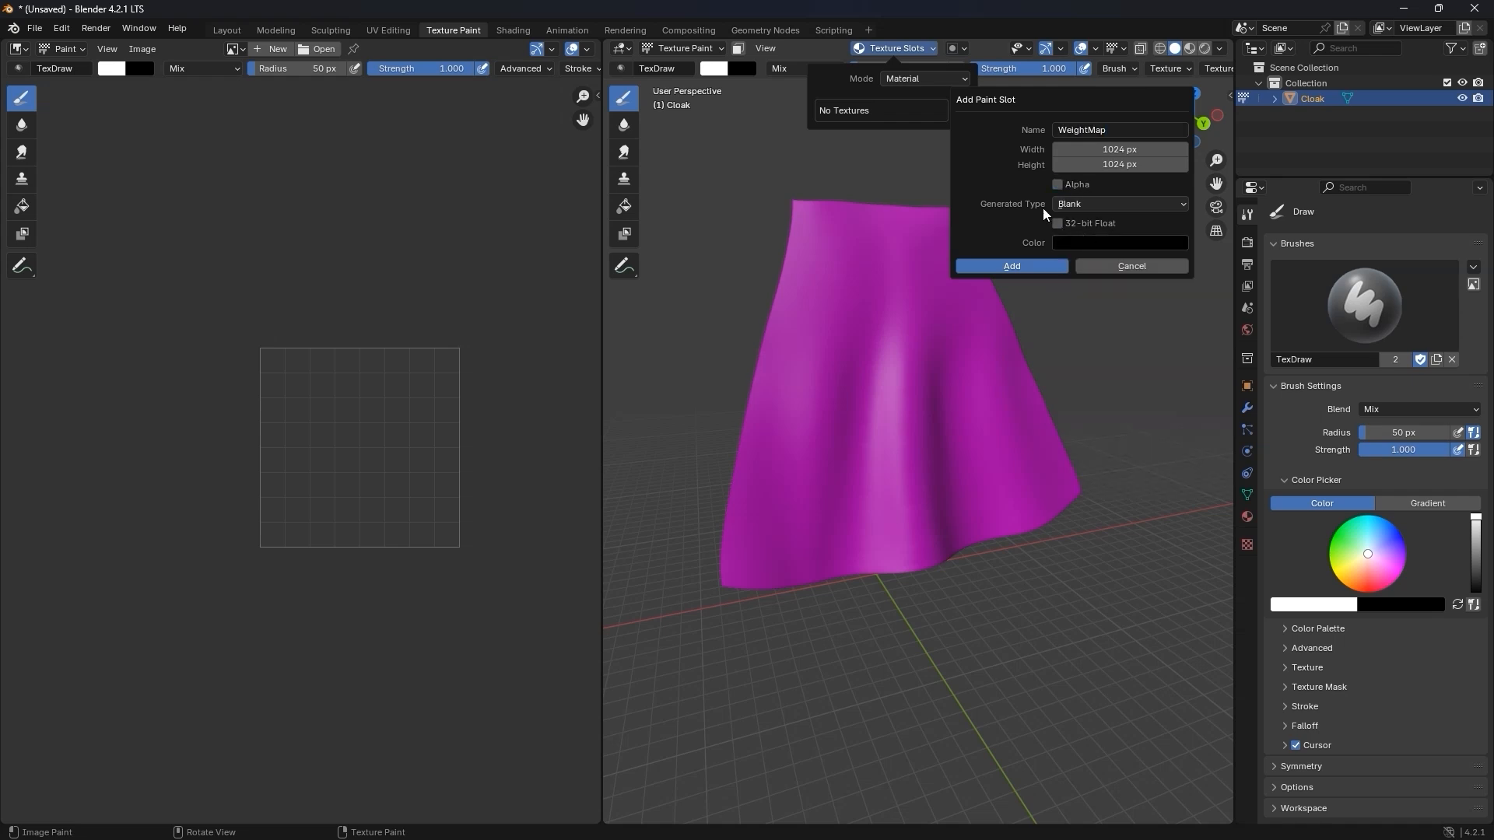
{"action": "left_click", "coordinate": [997, 267]}
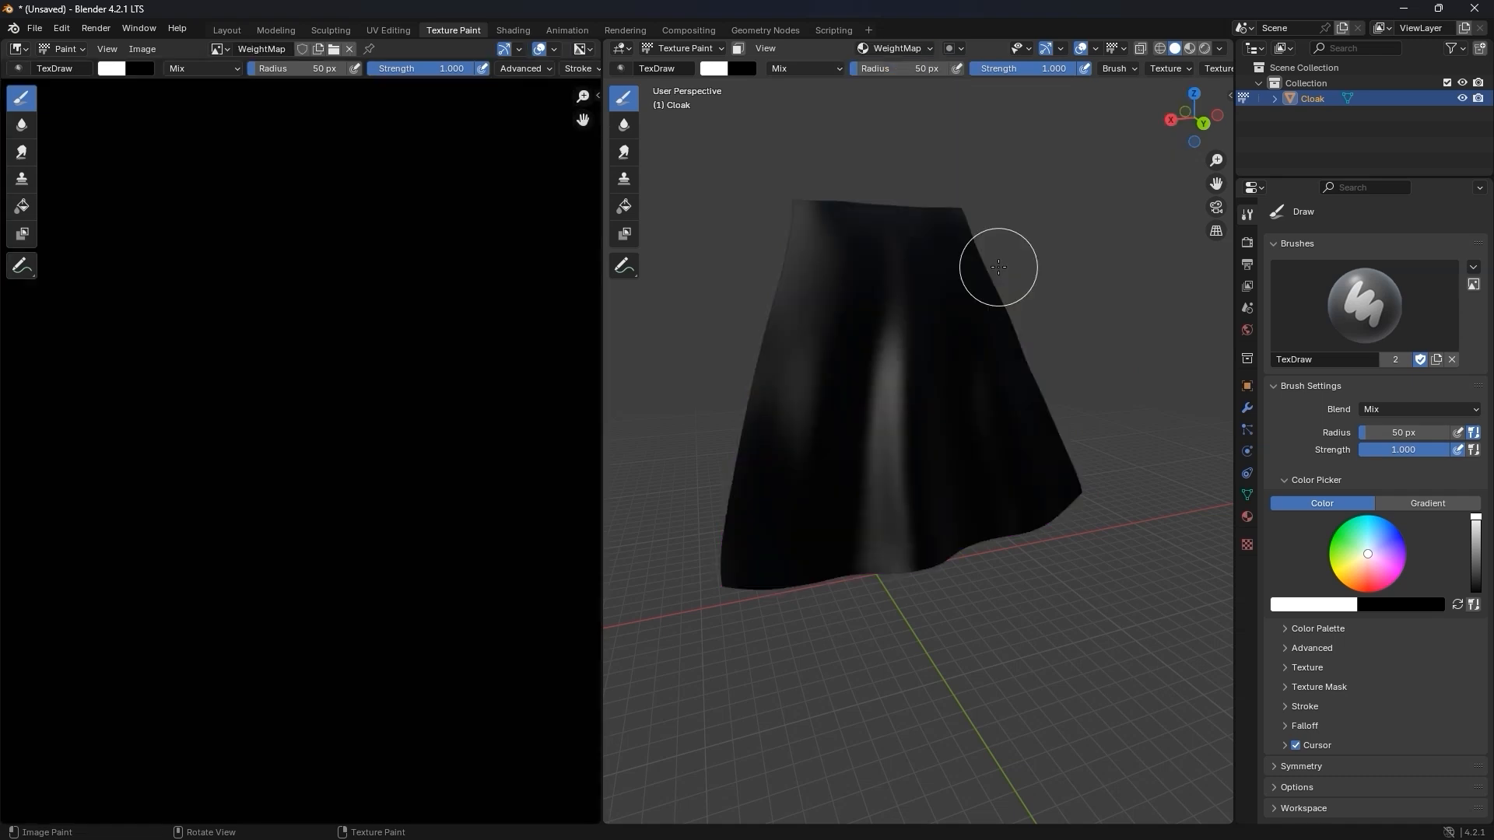
Step: From the back orthographic view, fill the cloak with a linear black-to-white gradient starting near its upper edge
{"action": "scroll", "coordinate": [173, 366], "scroll_direction": "down", "scroll_amount": 6}
{"action": "scroll", "coordinate": [165, 366], "scroll_direction": "up", "scroll_amount": 3}
{"action": "scroll", "coordinate": [234, 380], "scroll_direction": "up", "scroll_amount": 1}
{"action": "mouse_move", "coordinate": [356, 388]}
{"action": "middle_mouse_down"}
{"action": "mouse_move", "coordinate": [325, 389]}
{"action": "mouse_move", "coordinate": [338, 375]}
{"action": "middle_mouse_up"}
{"action": "scroll", "coordinate": [924, 333], "scroll_direction": "down", "scroll_amount": 1}
{"action": "middle_click_drag", "start_coordinate": [925, 335], "coordinate": [957, 344], "text": "shift"}
{"action": "left_click", "coordinate": [1203, 123]}
{"action": "scroll", "coordinate": [1052, 247], "scroll_direction": "up", "scroll_amount": 1}
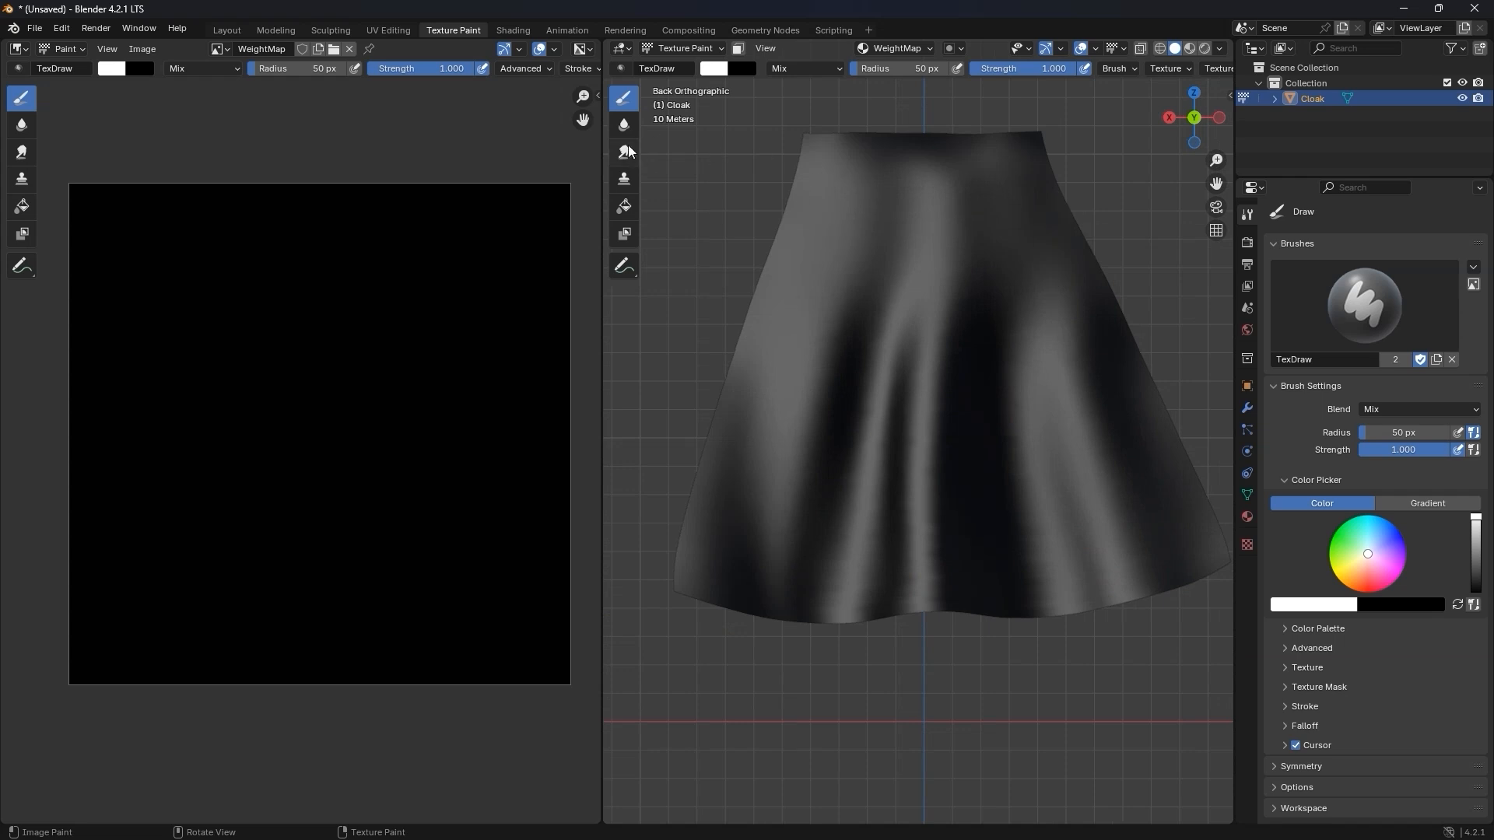
{"action": "left_click", "coordinate": [623, 207]}
{"action": "left_click", "coordinate": [1428, 487]}
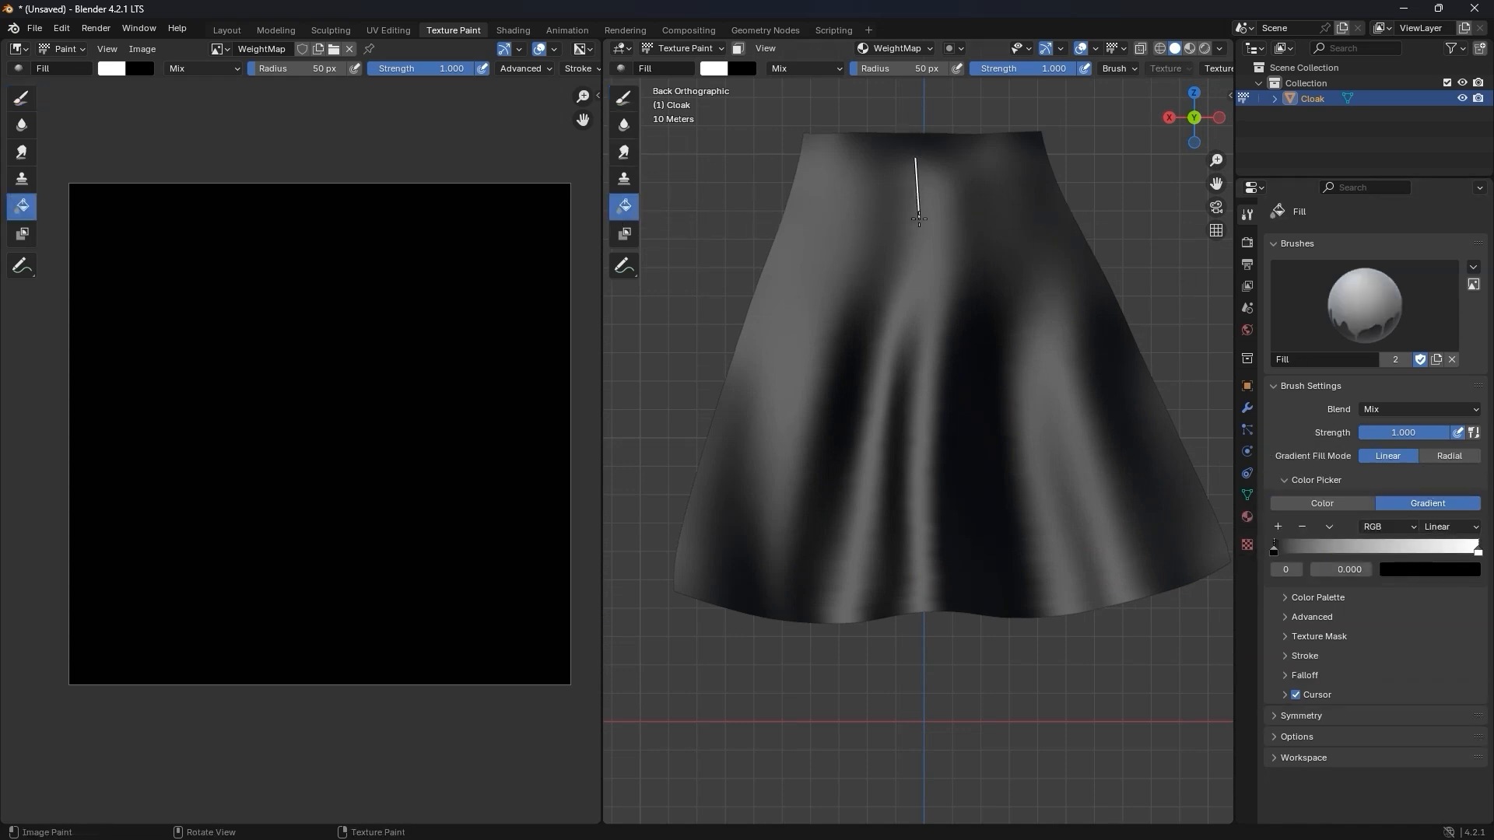
{"action": "left_click_drag", "start_coordinate": [918, 223], "coordinate": [917, 223]}
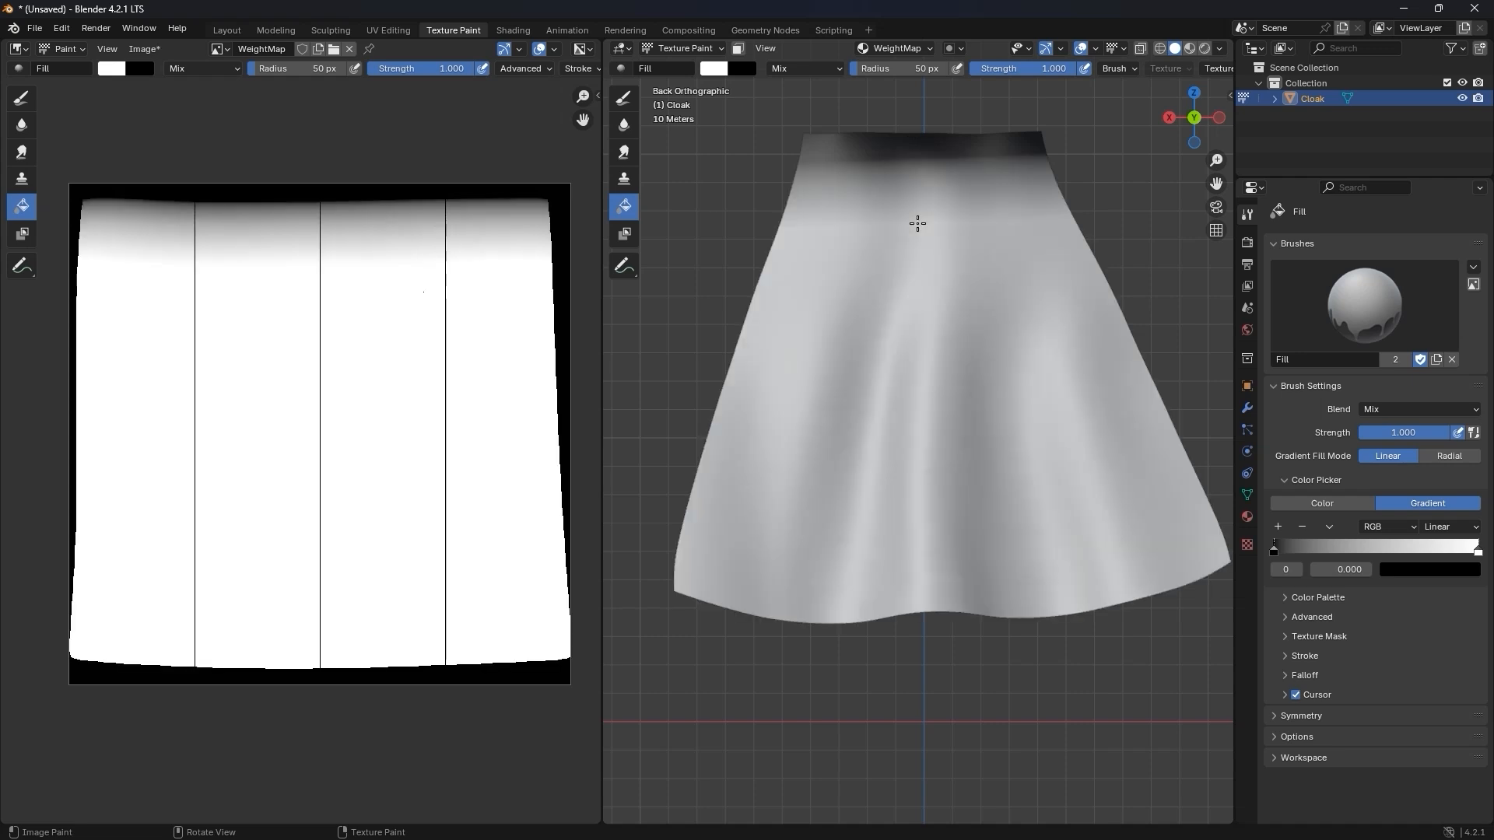
Step: Fill the cloak again with a shorter black-to-white gradient close to its upper edge
{"action": "middle_click_drag", "start_coordinate": [962, 199], "coordinate": [946, 252], "text": "shift"}
{"action": "left_click_drag", "start_coordinate": [918, 244], "coordinate": [909, 235]}
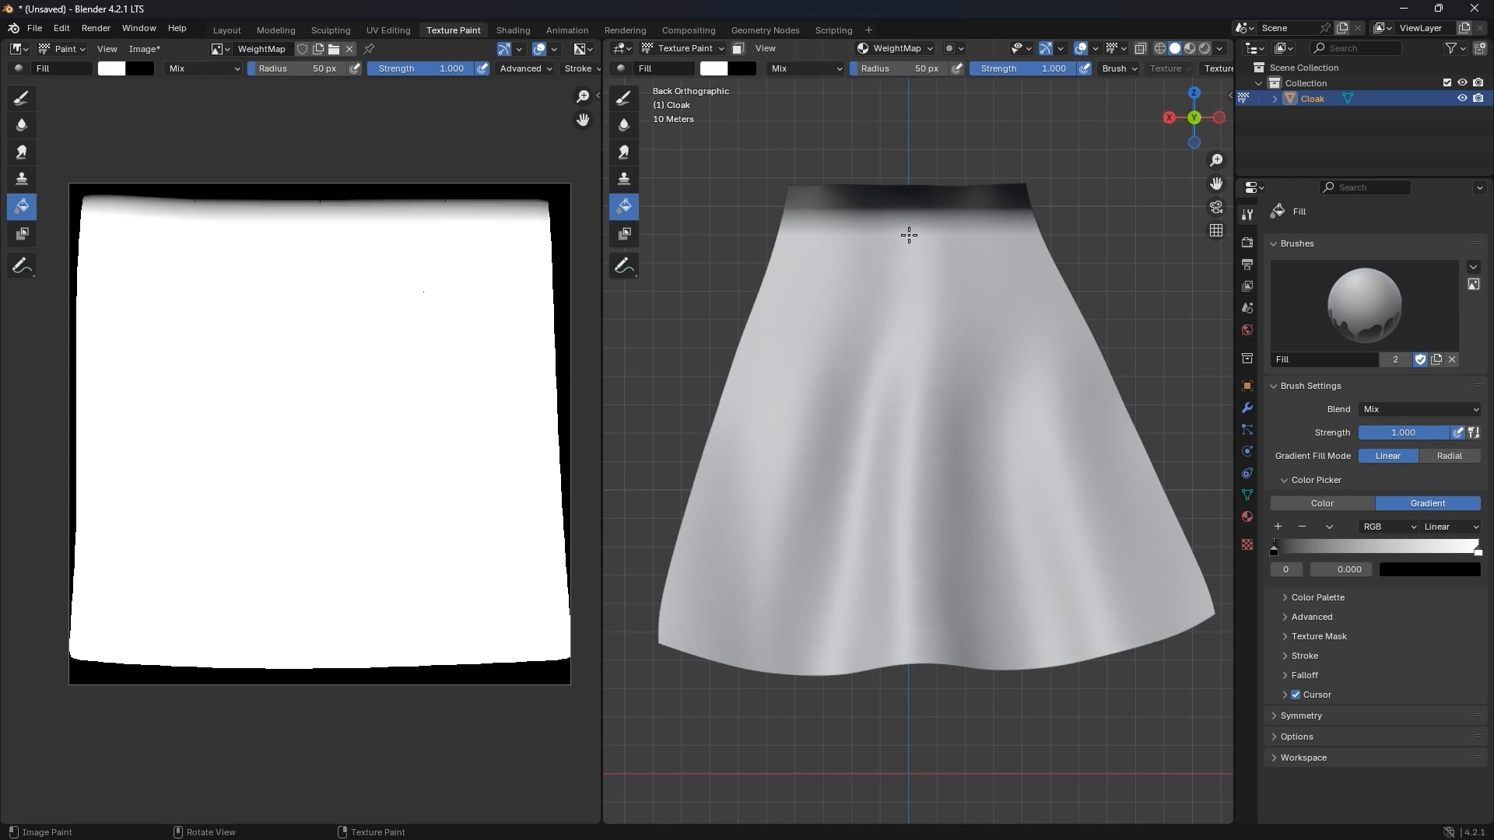
{"action": "middle_click_drag", "start_coordinate": [780, 258], "coordinate": [988, 312]}
{"action": "scroll", "coordinate": [981, 317], "scroll_direction": "down", "scroll_amount": 3}
{"action": "middle_click_drag", "start_coordinate": [894, 350], "coordinate": [858, 329]}
{"action": "scroll", "coordinate": [856, 328], "scroll_direction": "up", "scroll_amount": 1}
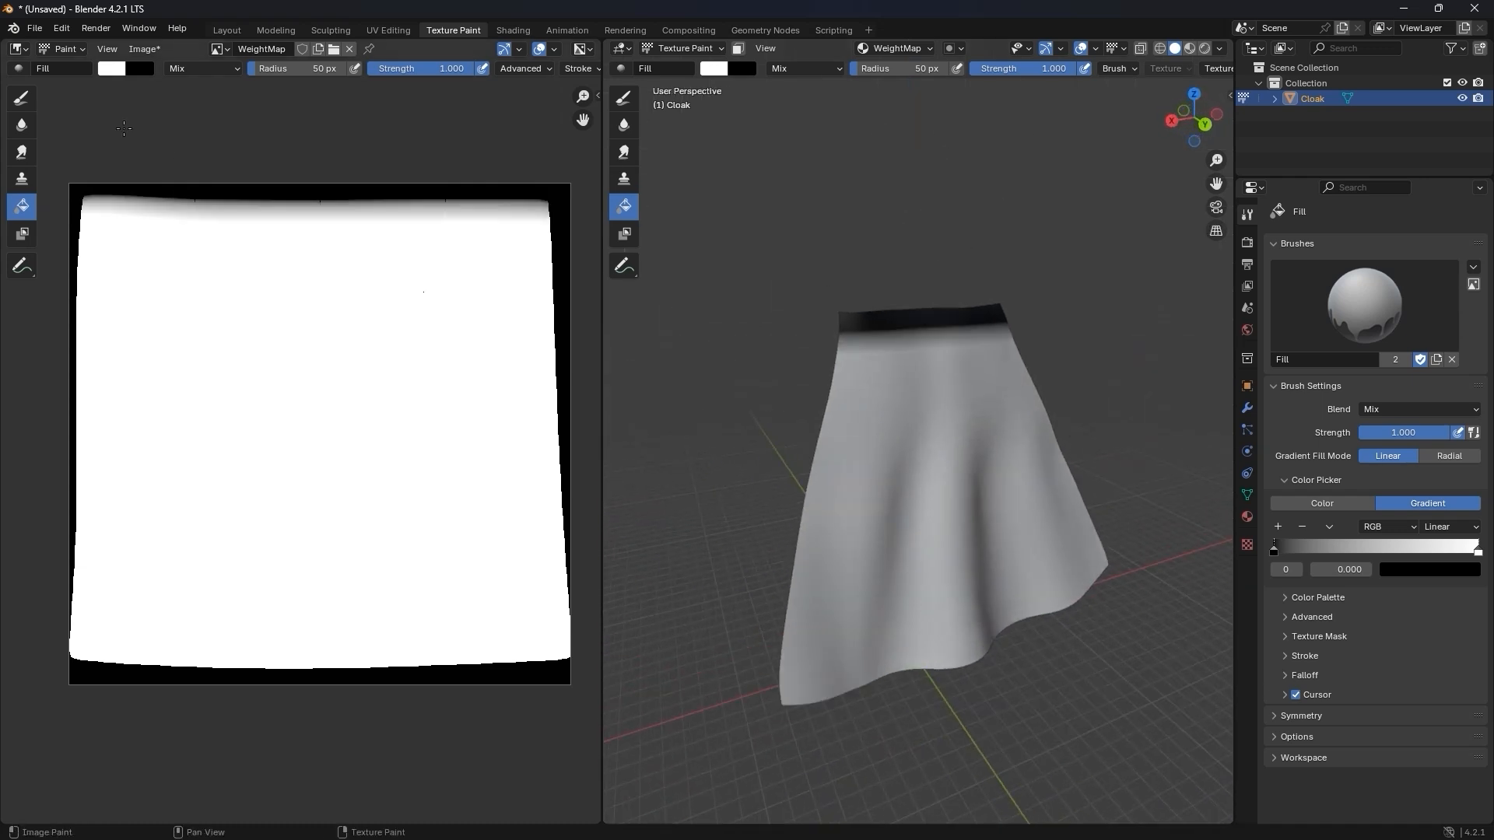
Step: Save the painted image as WeightMap.png in the project's WeightMap folder
{"action": "left_click", "coordinate": [153, 52]}
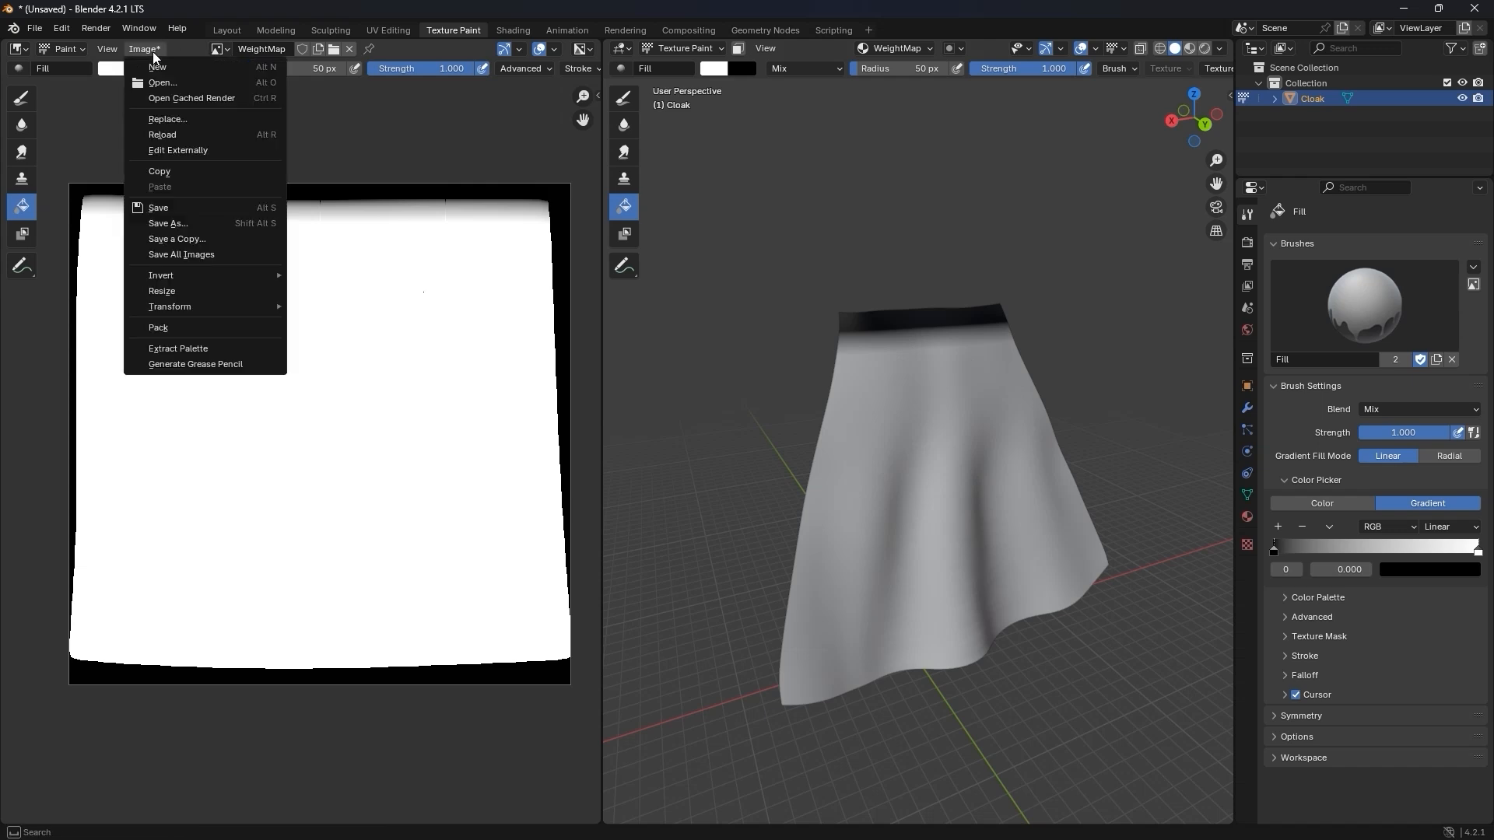
{"action": "left_click", "coordinate": [200, 229]}
{"action": "left_click", "coordinate": [800, 238]}
{"action": "key", "text": "ctrl+v"}
{"action": "key", "text": "Return"}
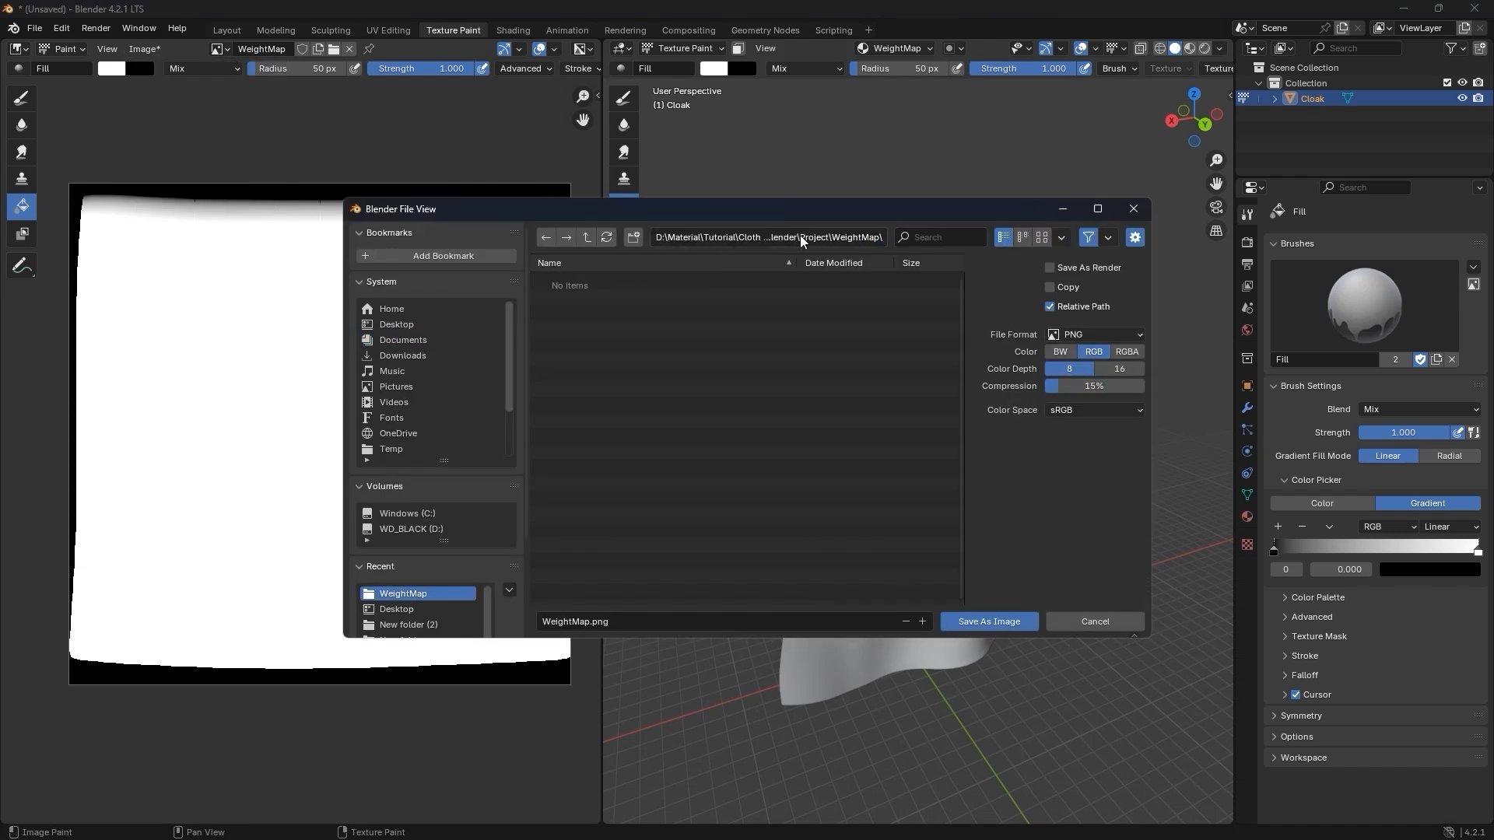
{"action": "left_click", "coordinate": [996, 625]}
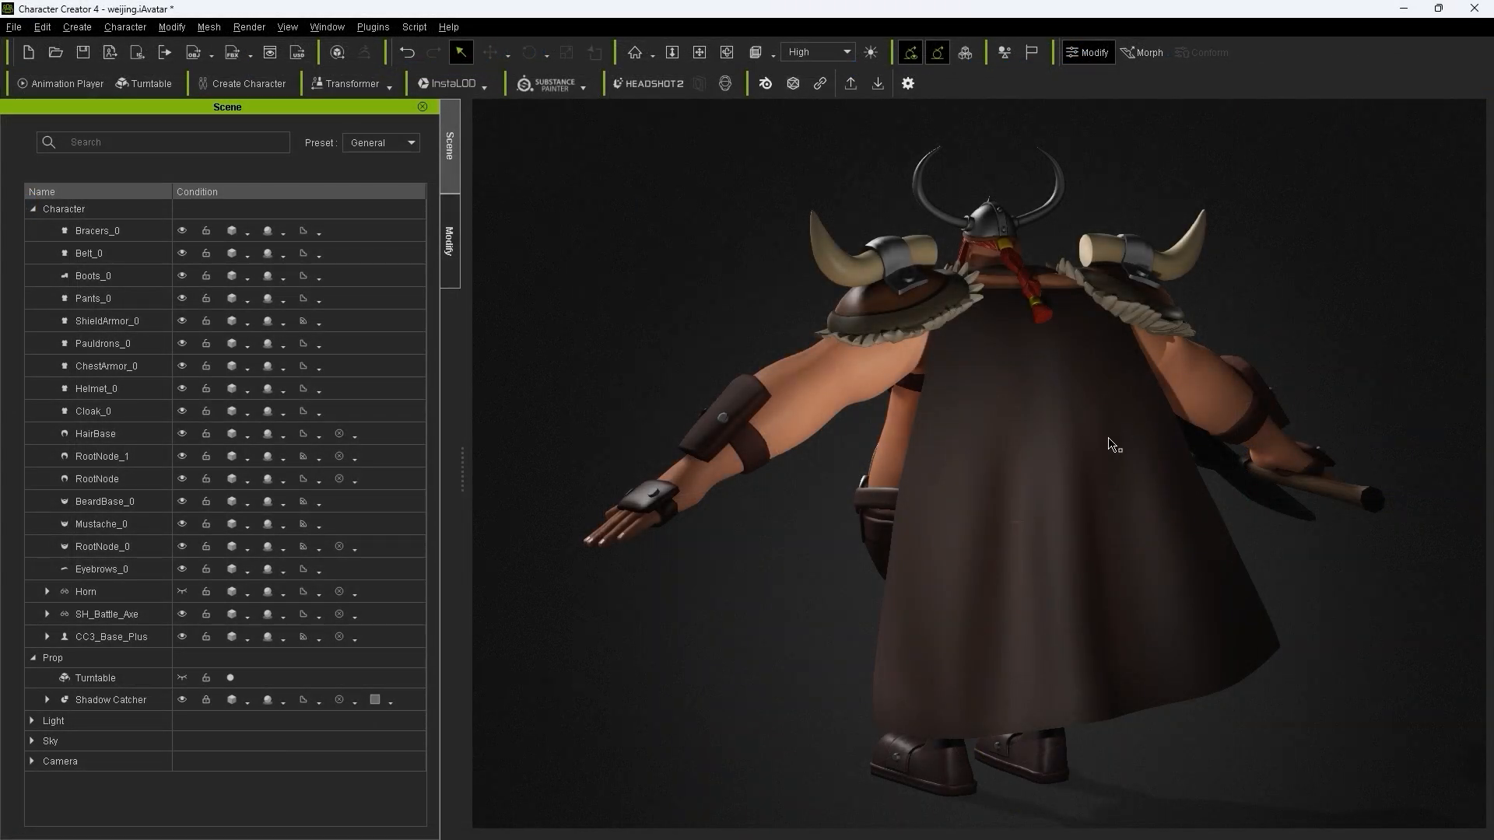
Step: Switch to Character Creator 4, select the cloak and activate physics for it
{"action": "left_click", "coordinate": [1059, 465]}
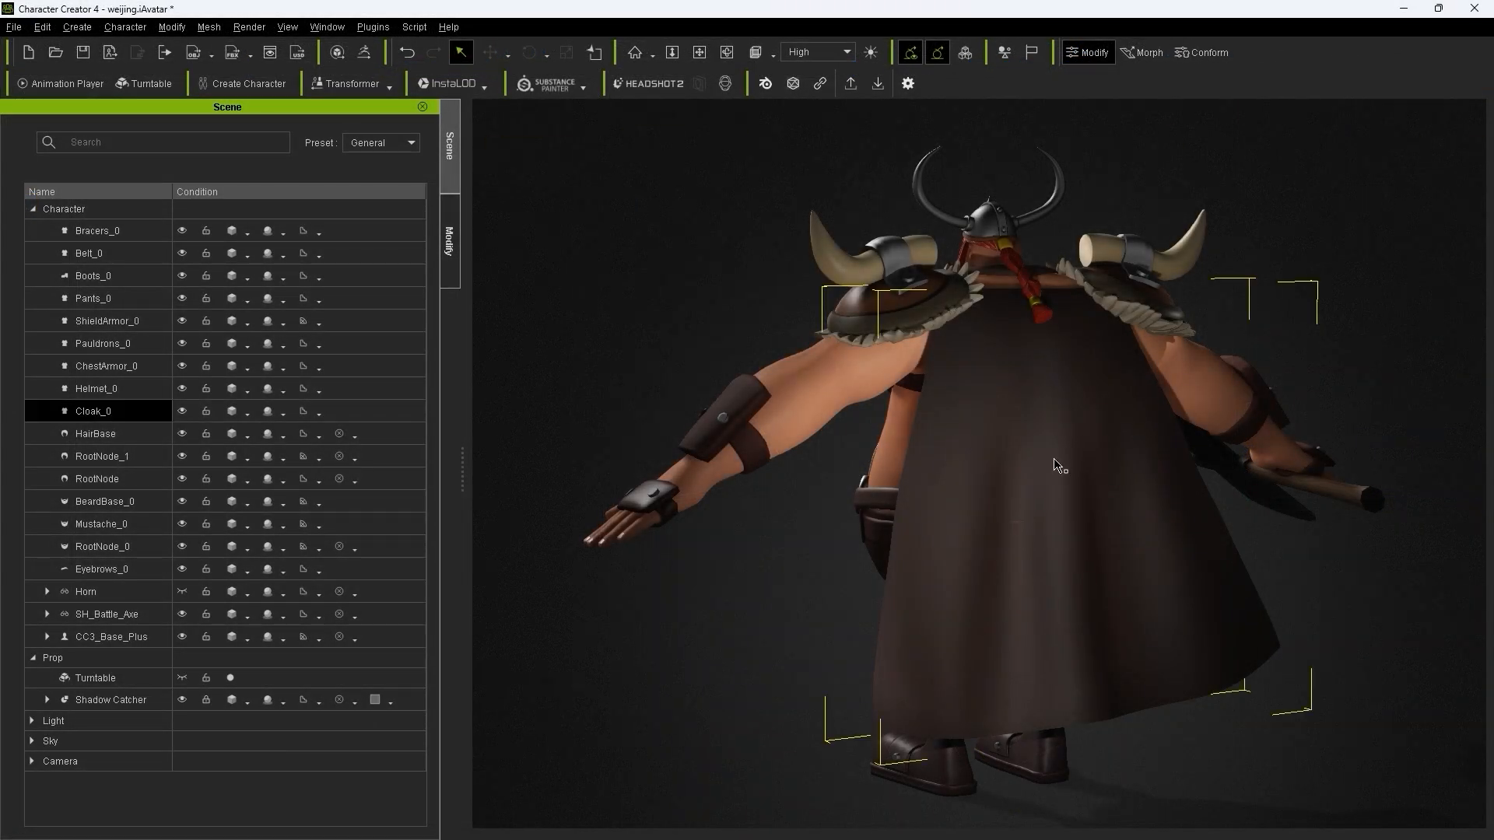
{"action": "left_click", "coordinate": [449, 242]}
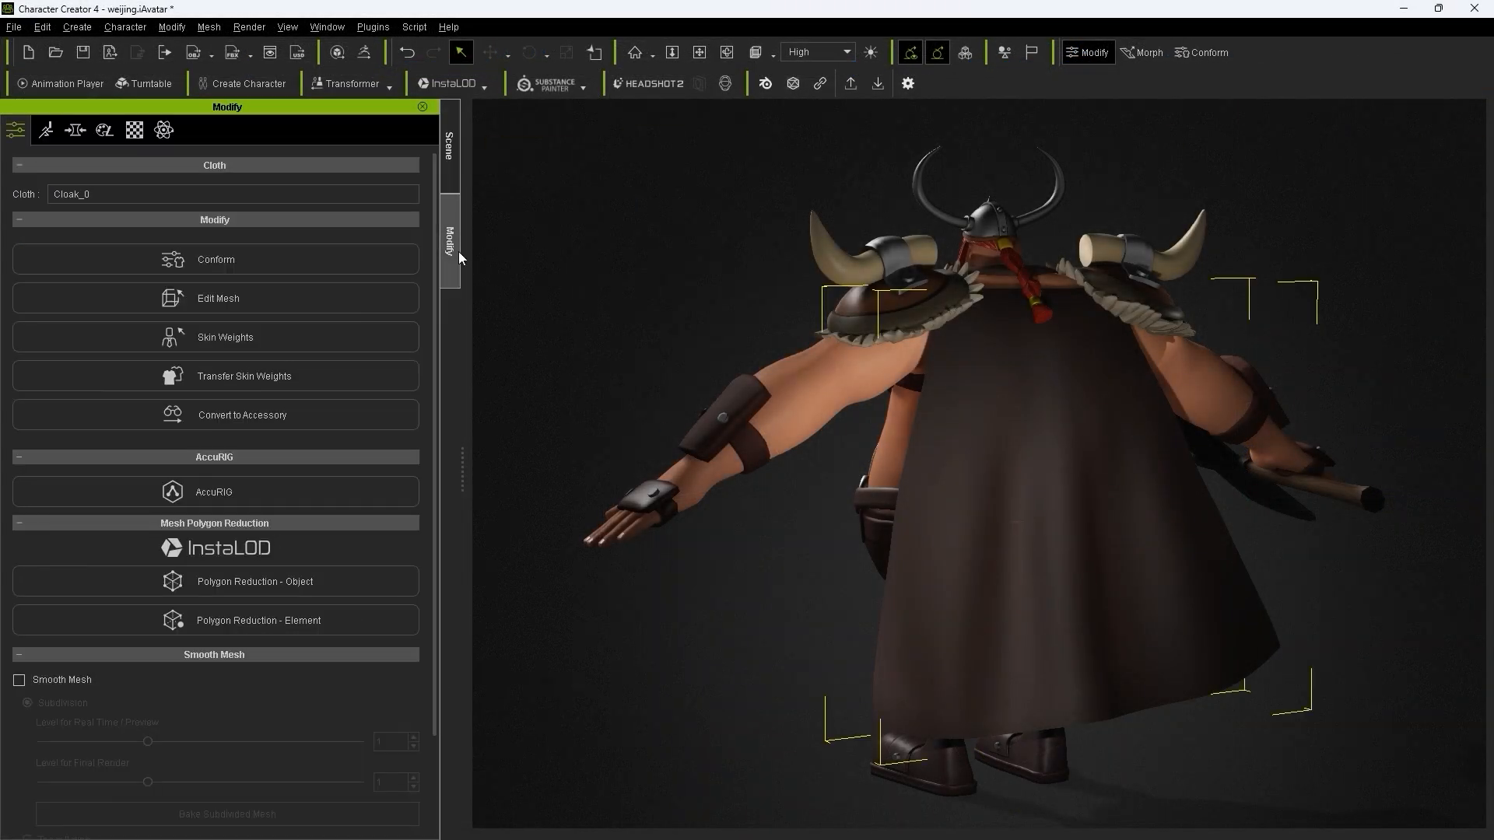
{"action": "left_click", "coordinate": [163, 131]}
{"action": "left_click", "coordinate": [18, 191]}
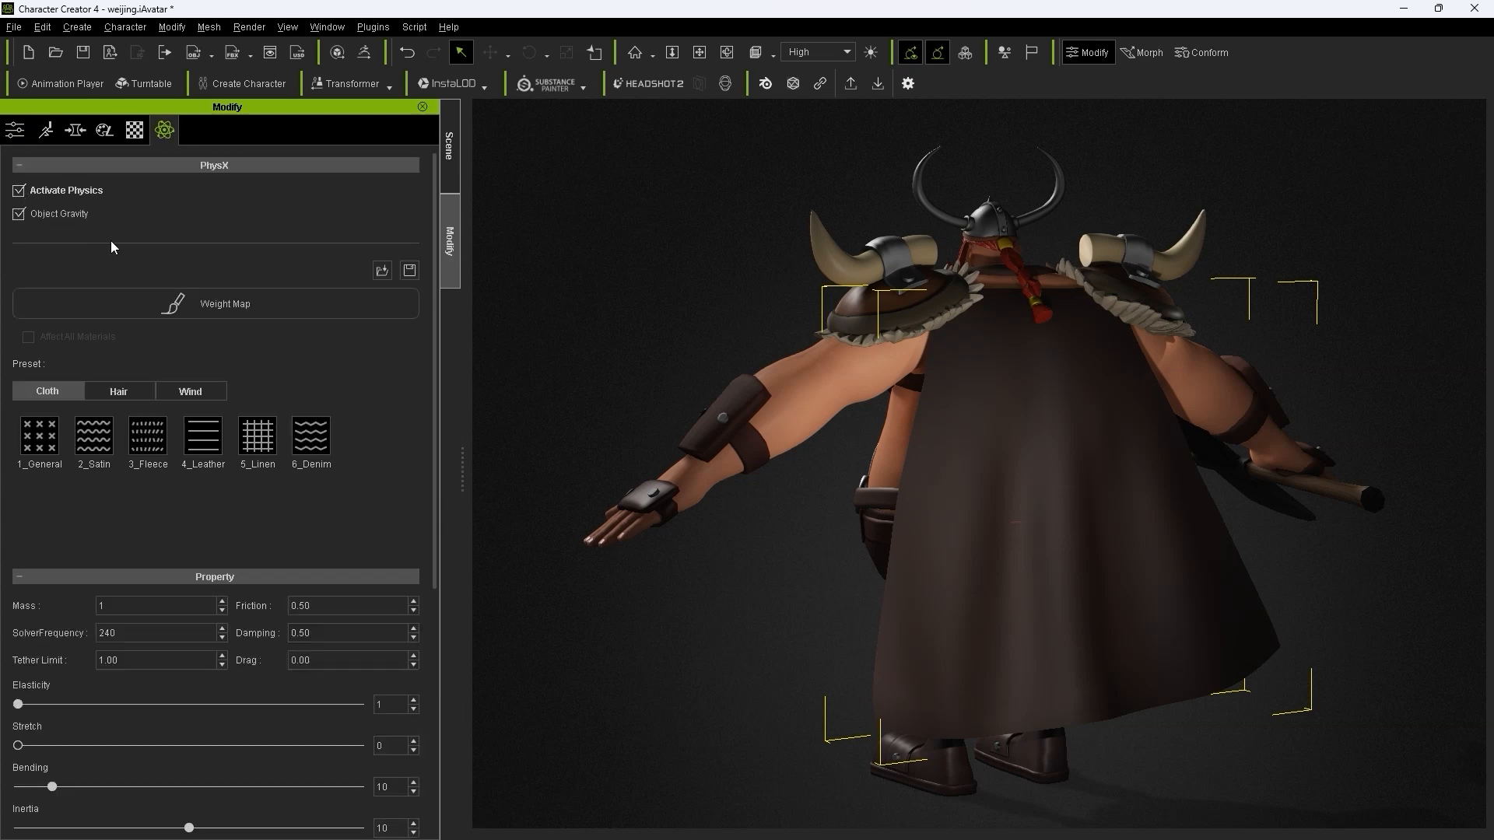
Step: Load the WeightMap image as the cloak's physics weight map and close the weight map editor
{"action": "left_click", "coordinate": [238, 306]}
{"action": "left_click_drag", "start_coordinate": [743, 204], "coordinate": [586, 168]}
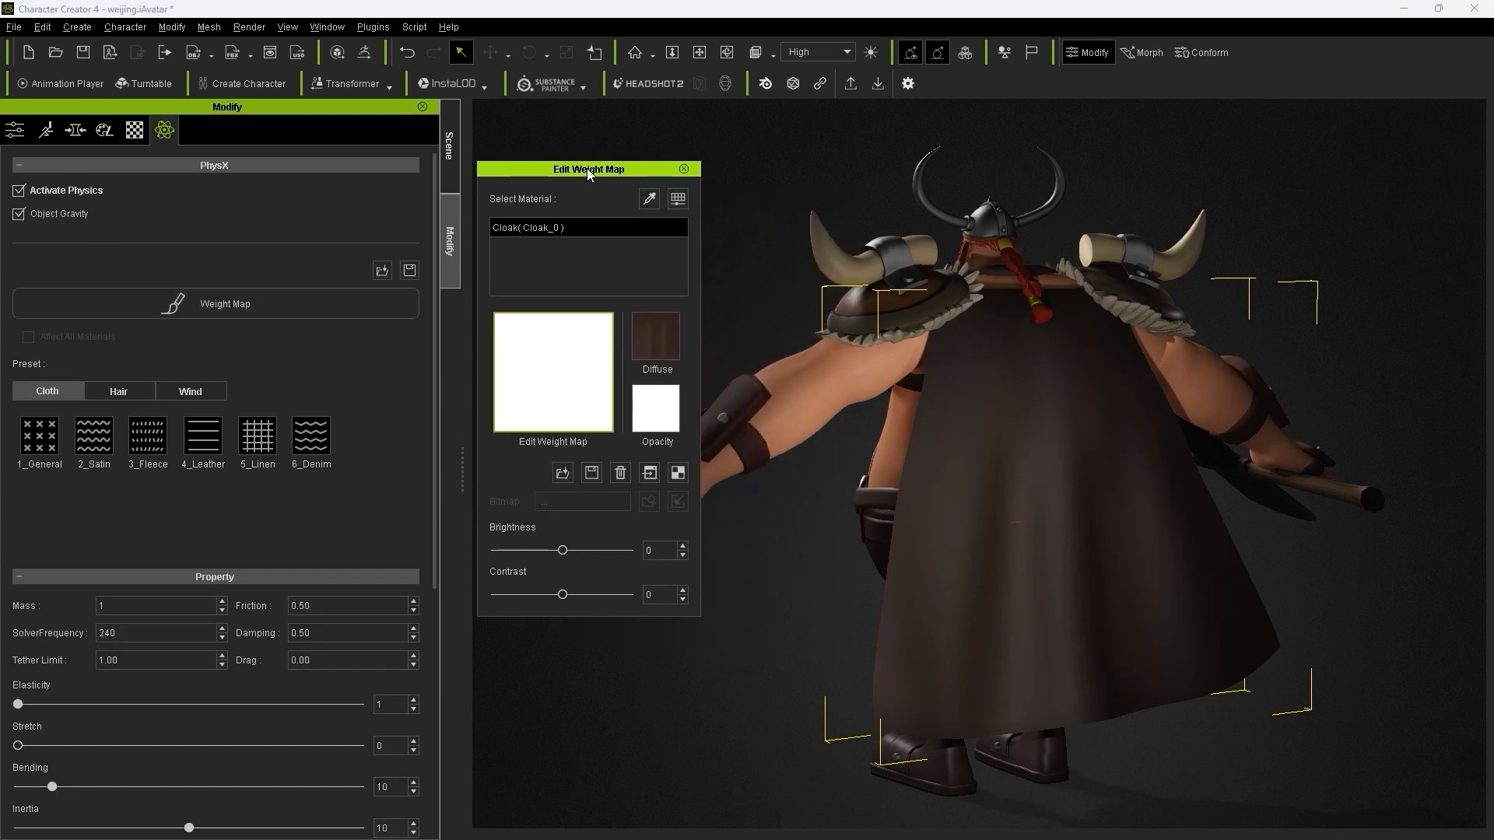
{"action": "left_click", "coordinate": [573, 381]}
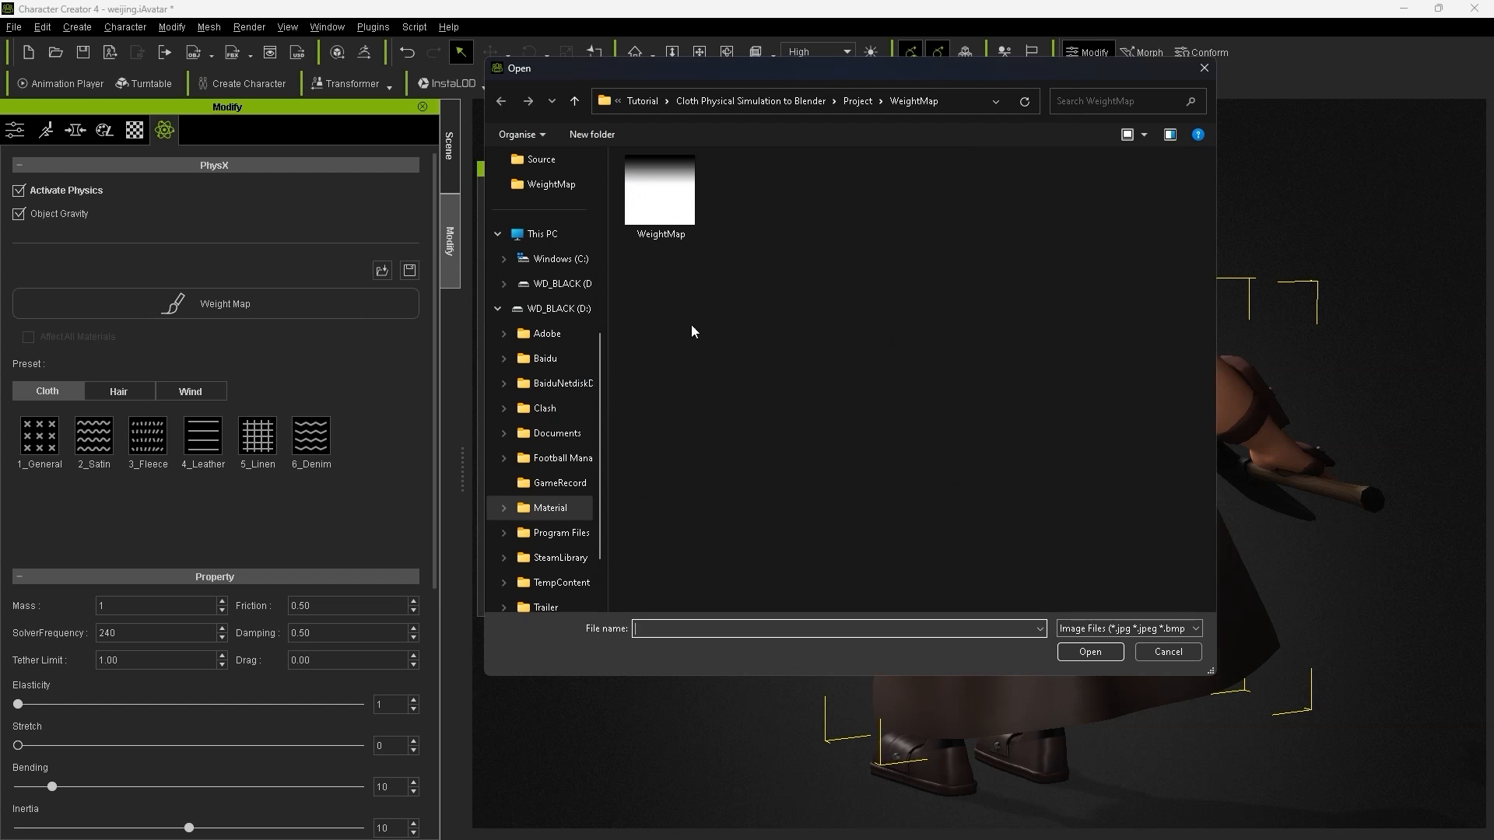
{"action": "left_click", "coordinate": [671, 209]}
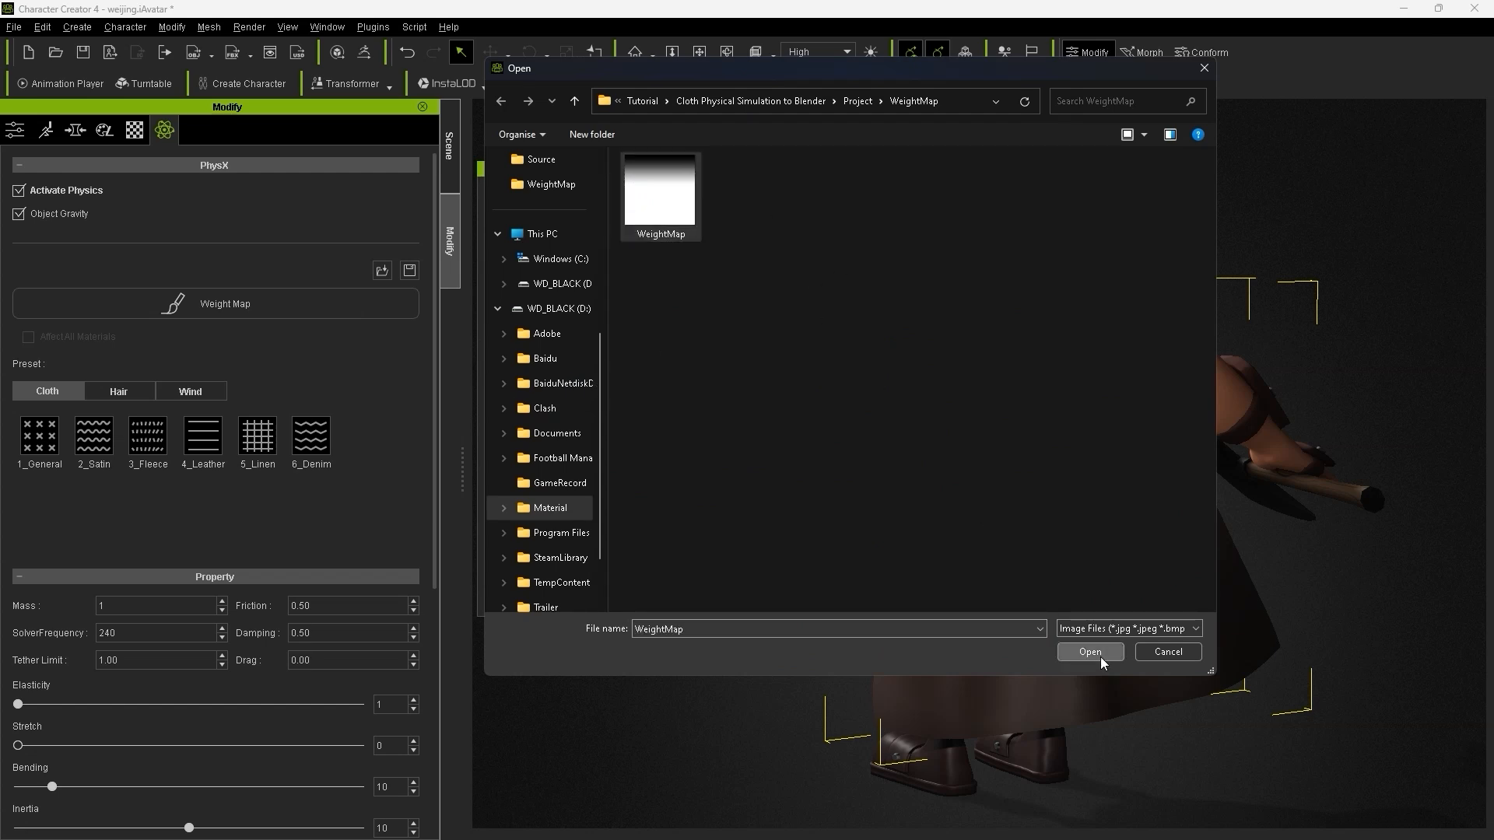
{"action": "left_click", "coordinate": [1100, 656]}
{"action": "left_click", "coordinate": [684, 169]}
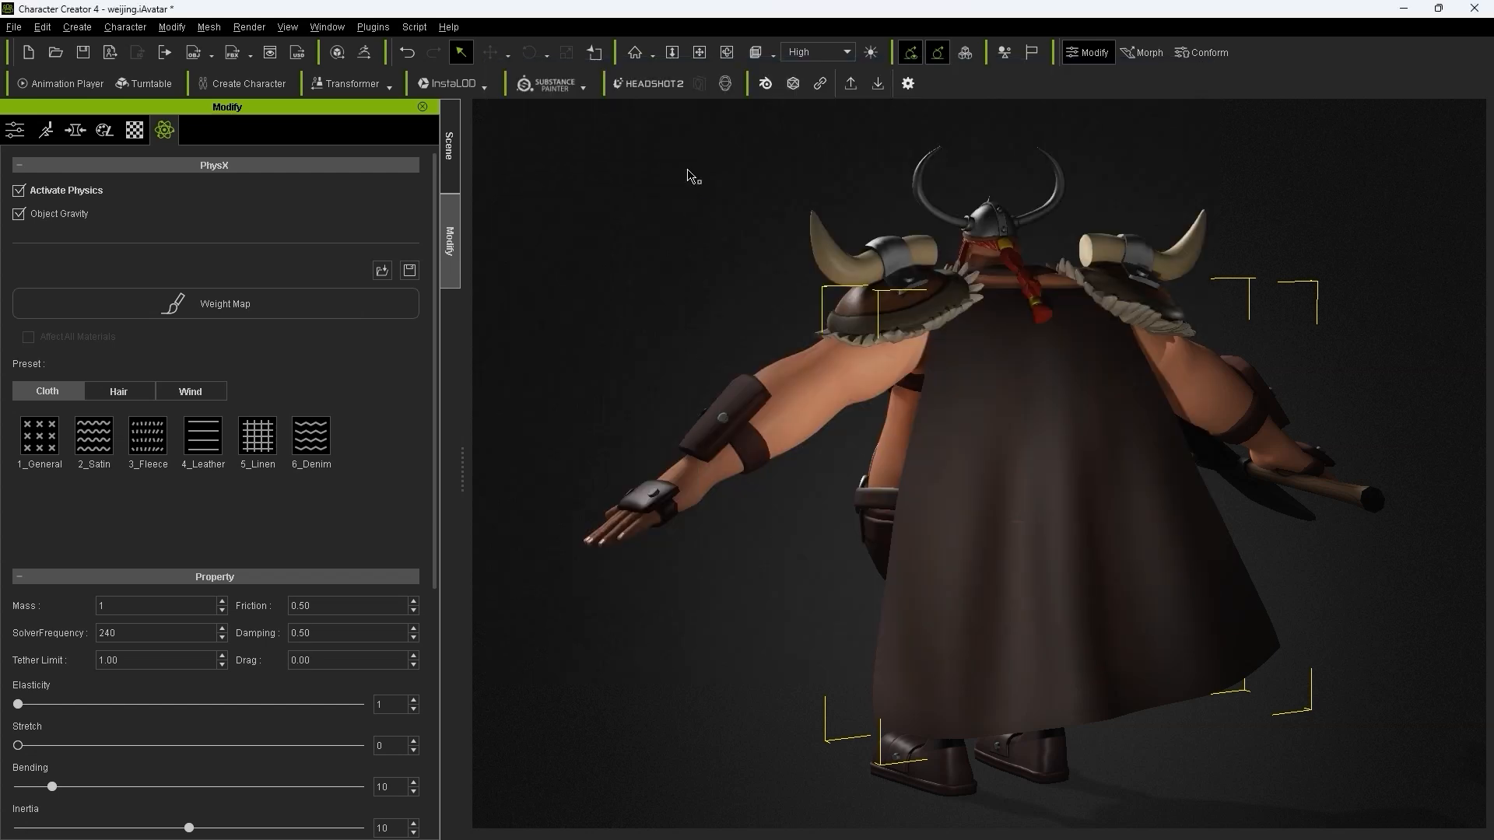
Step: Show the whole character from the front, open the Animation Player and activate the full-project turntable
{"action": "right_click_drag", "start_coordinate": [577, 356], "coordinate": [1077, 436]}
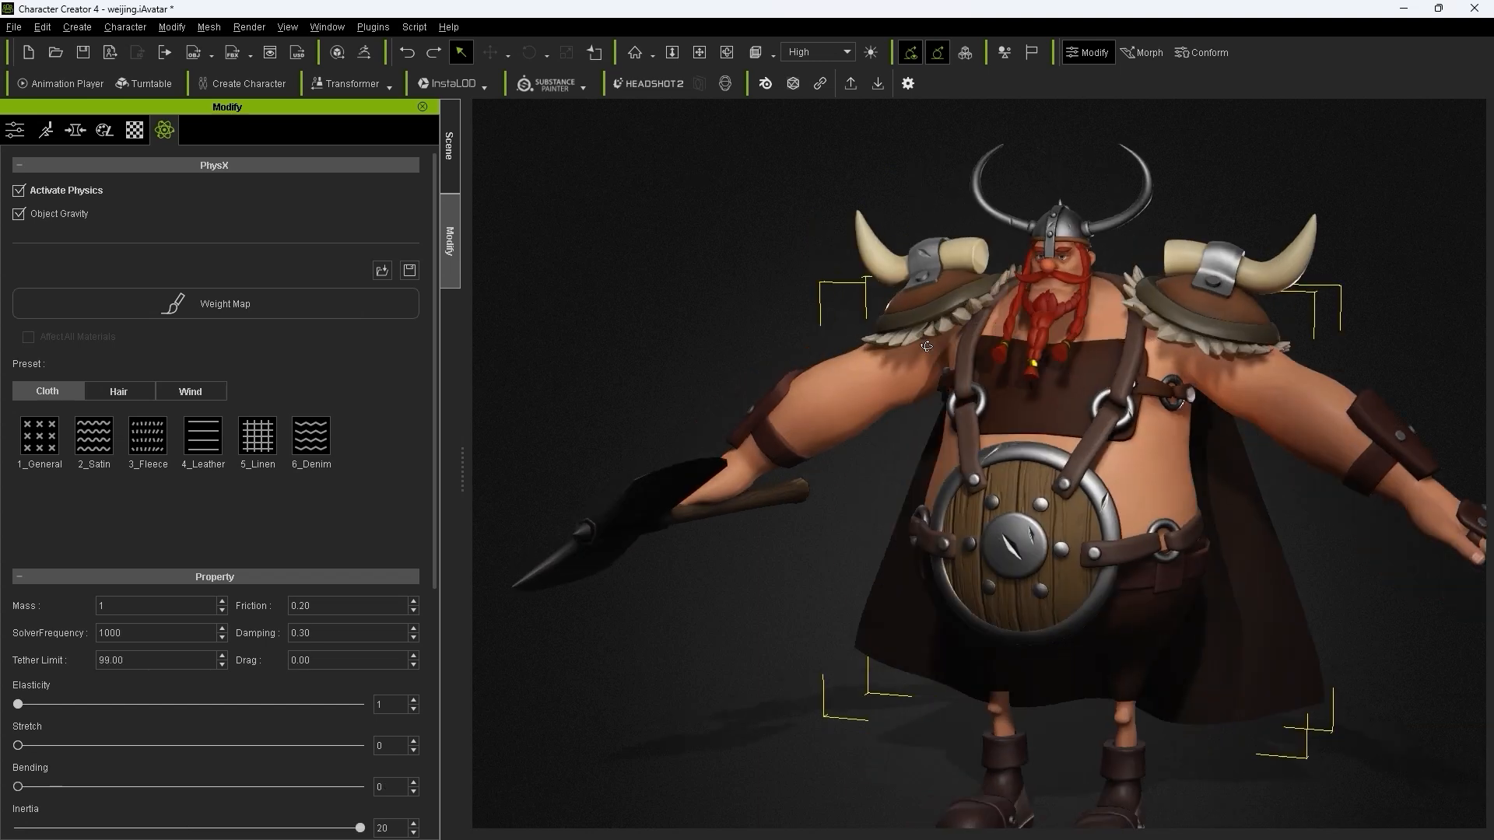
{"action": "middle_click_drag", "start_coordinate": [1078, 436], "coordinate": [1078, 356]}
{"action": "scroll", "coordinate": [1079, 356], "scroll_direction": "down", "scroll_amount": 2}
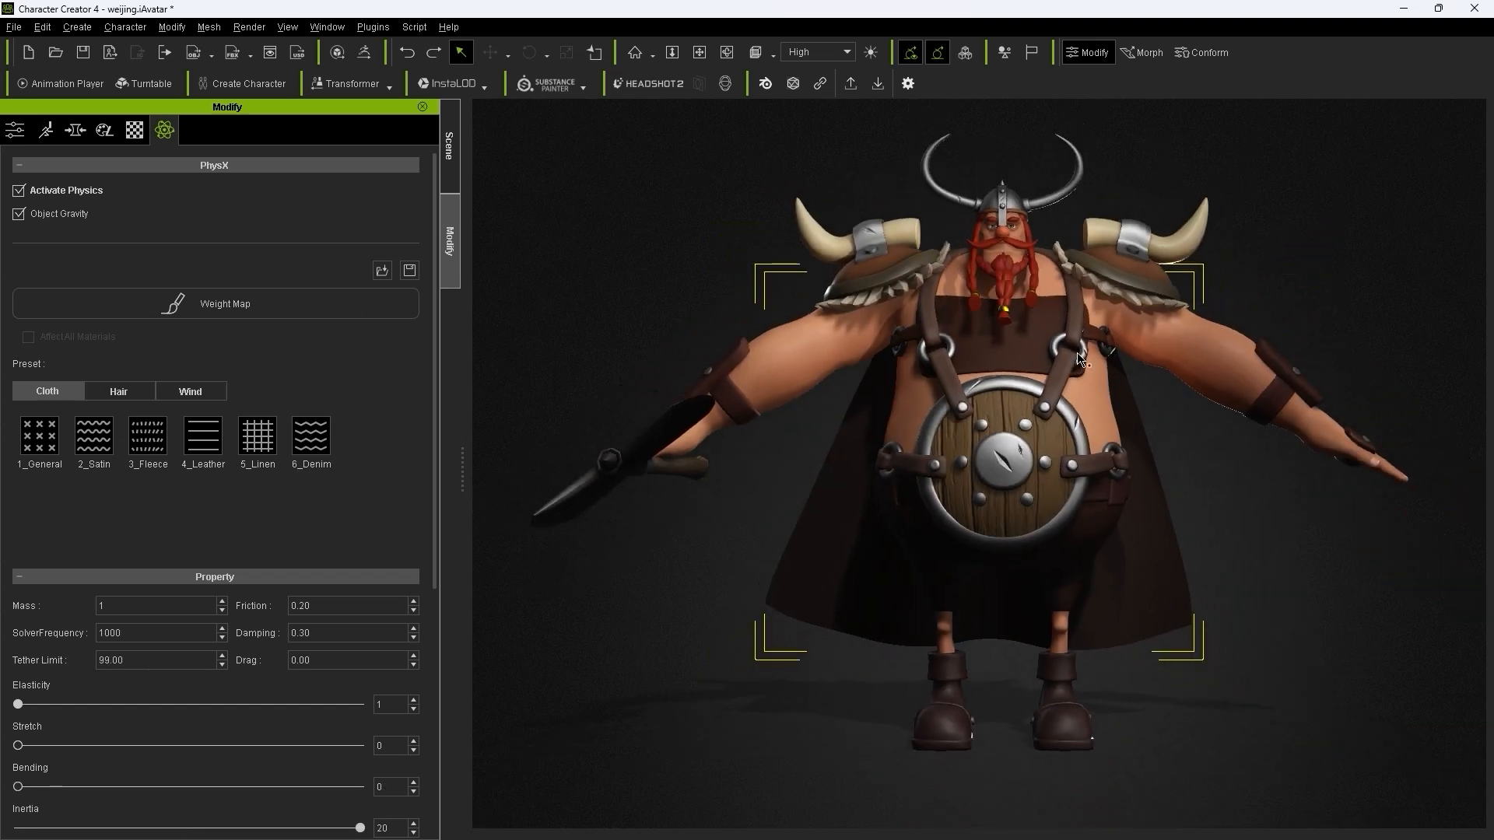
{"action": "left_click", "coordinate": [638, 233]}
{"action": "left_click", "coordinate": [62, 83]}
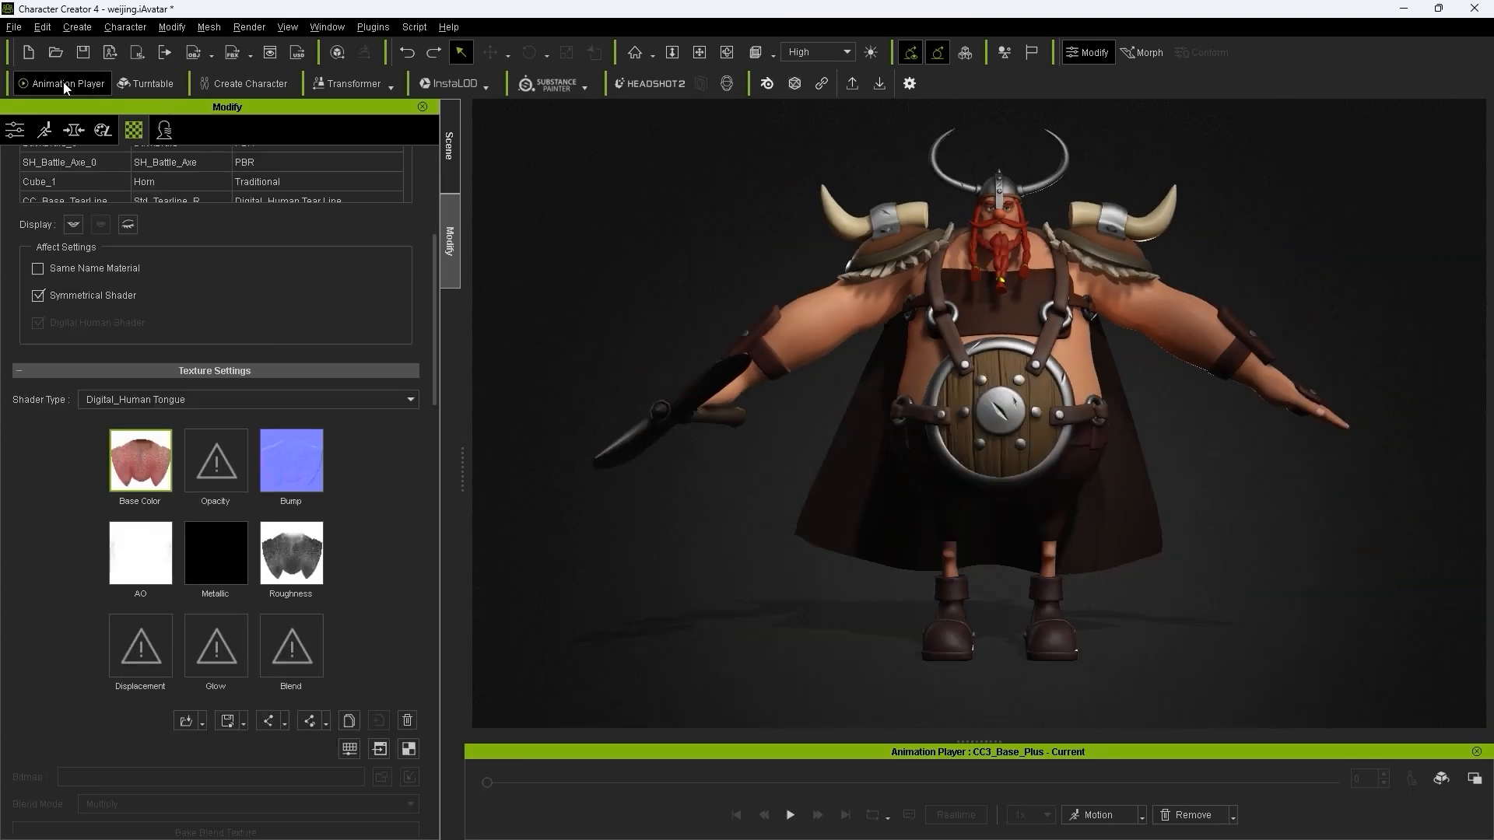
{"action": "left_click", "coordinate": [146, 84]}
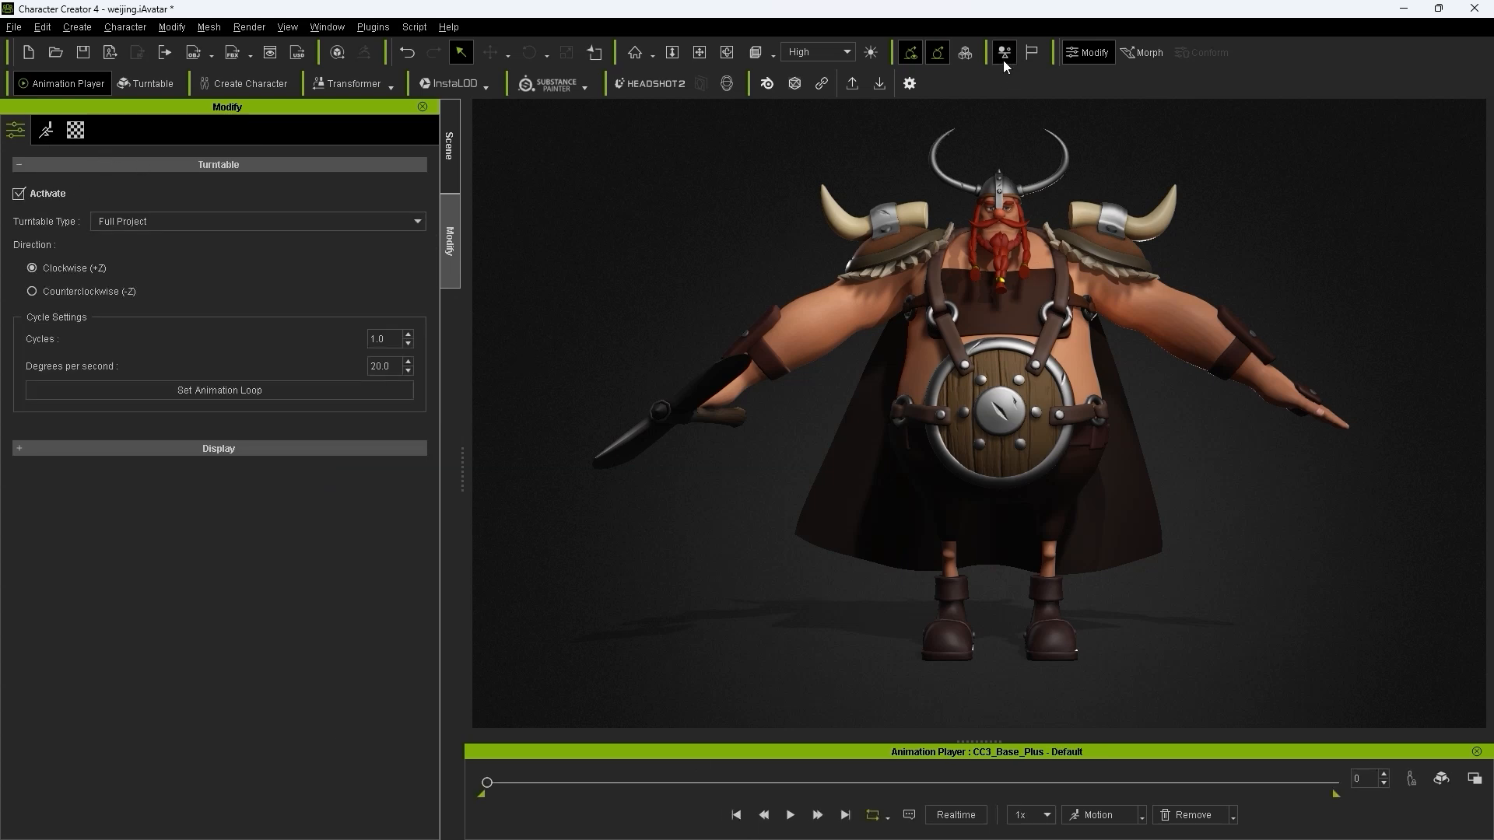
Step: Play the turntable animation from the front and again from the back to check the cloak's physics
{"action": "left_click", "coordinate": [791, 816]}
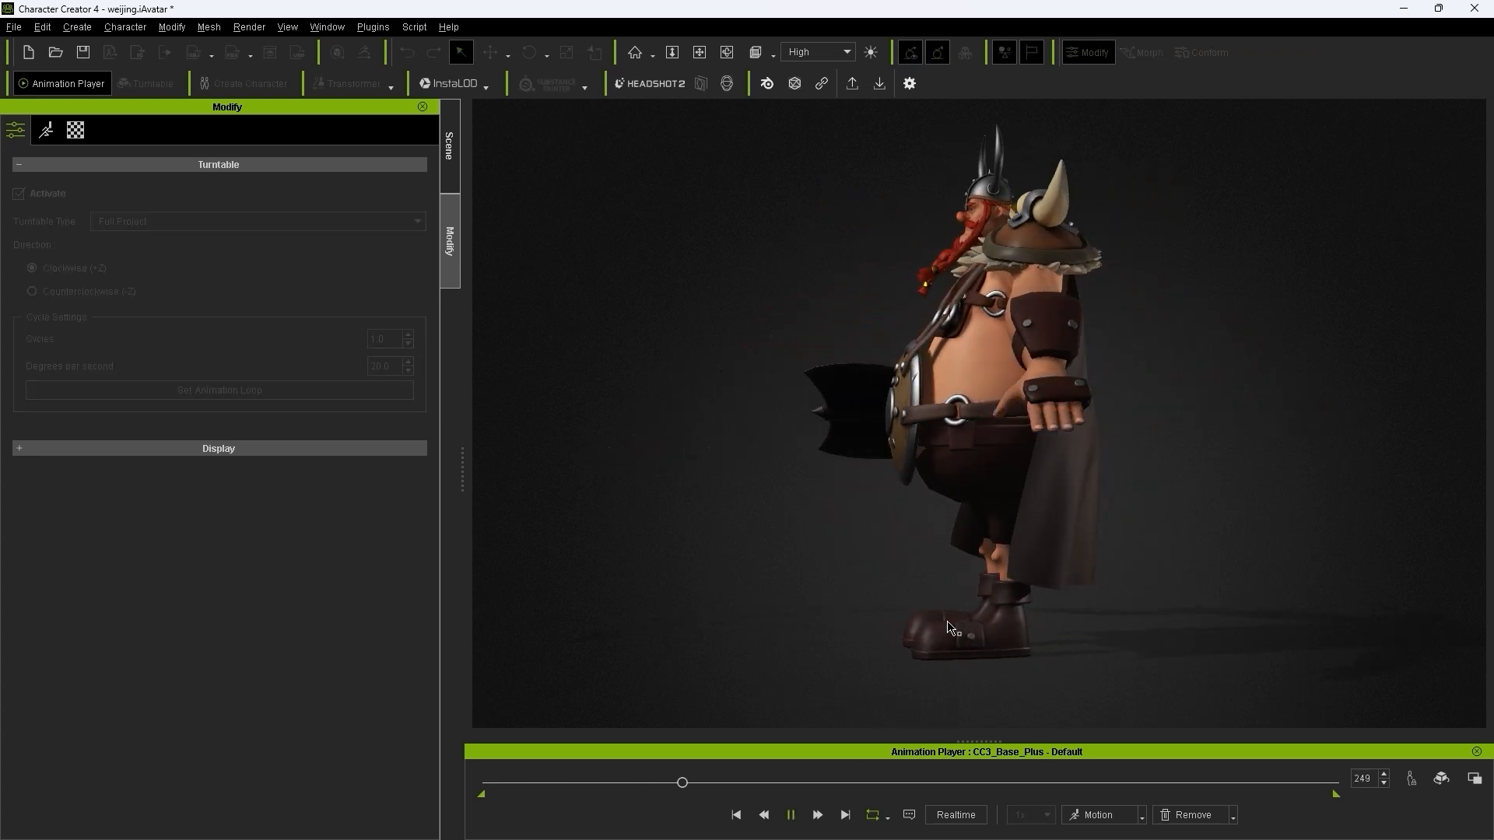
{"action": "left_click", "coordinate": [736, 815]}
{"action": "right_click_drag", "start_coordinate": [557, 540], "coordinate": [1040, 467]}
{"action": "middle_click_drag", "start_coordinate": [1040, 467], "coordinate": [1075, 472]}
{"action": "left_click", "coordinate": [794, 821]}
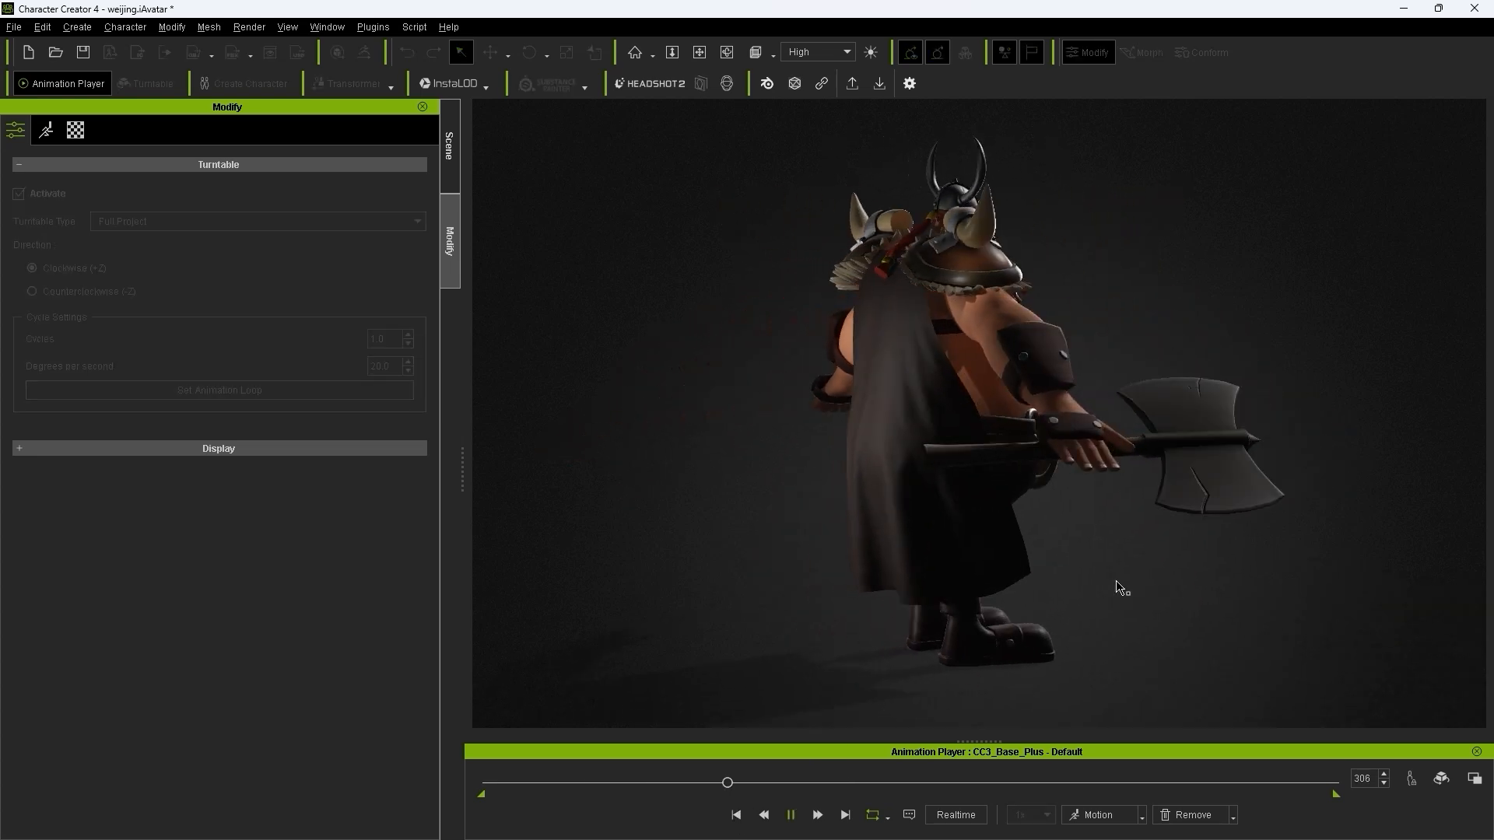
Step: Apply the Walk_M_Toon motion to the character and deactivate the turntable
{"action": "left_click", "coordinate": [1105, 817]}
{"action": "mouse_move", "coordinate": [1179, 580]}
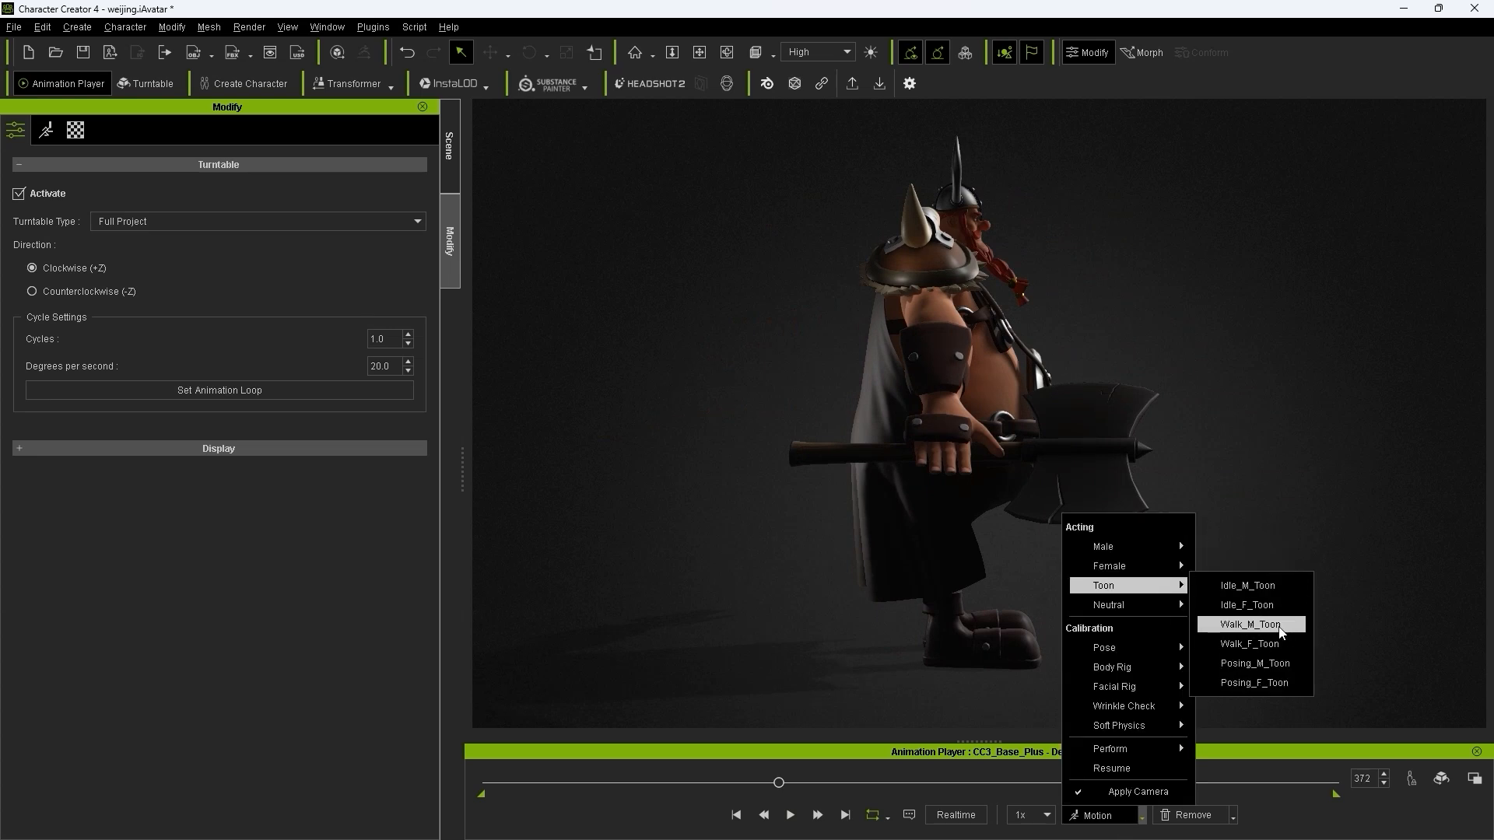
{"action": "left_click", "coordinate": [1250, 624]}
{"action": "left_click", "coordinate": [18, 194]}
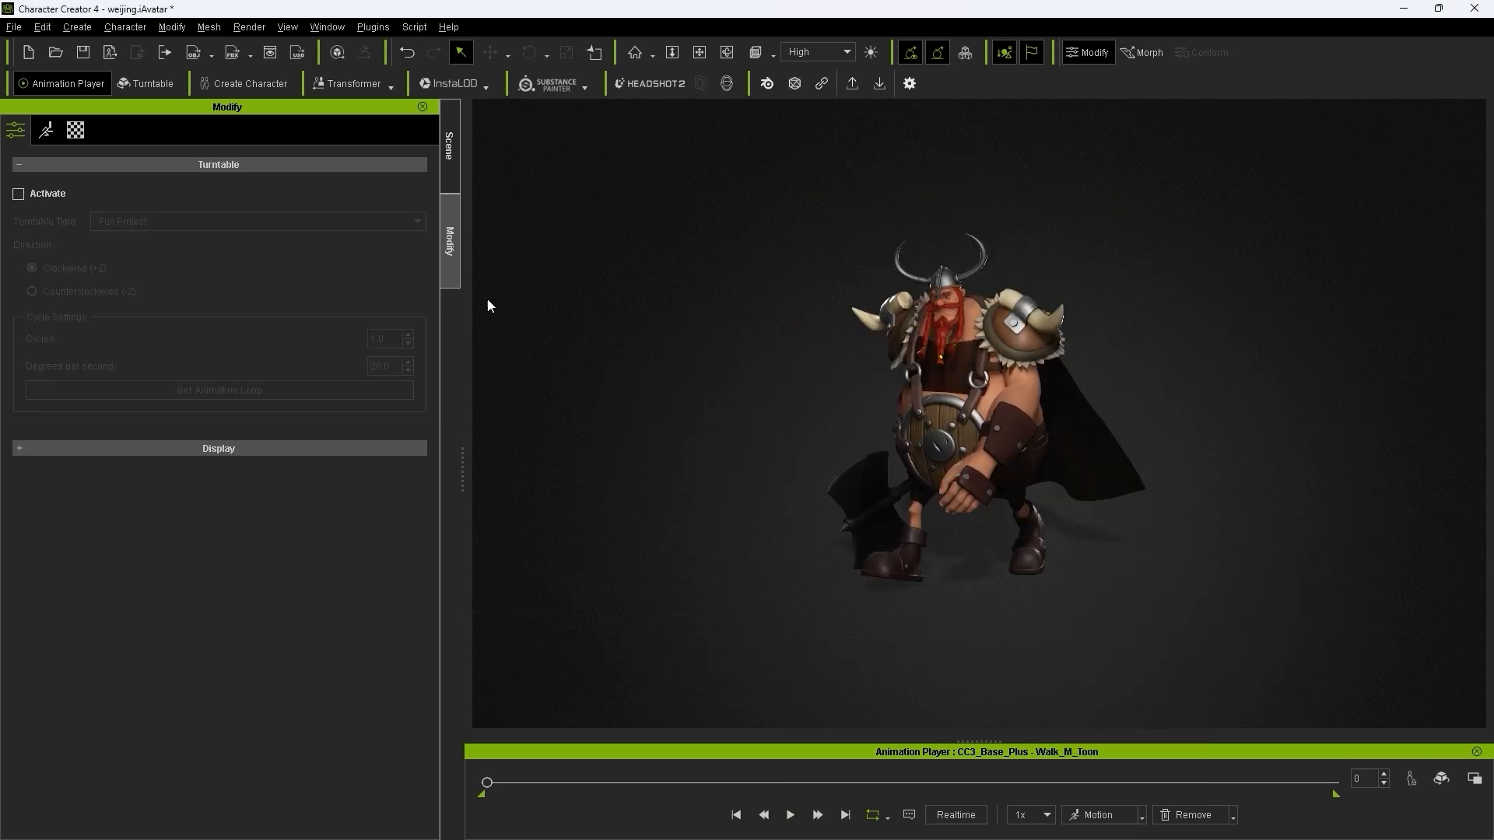
Step: Play the walk motion from behind the character to check how the cloak moves
{"action": "scroll", "coordinate": [1094, 443], "scroll_direction": "up", "scroll_amount": 4}
{"action": "right_click_drag", "start_coordinate": [1094, 443], "coordinate": [1196, 496]}
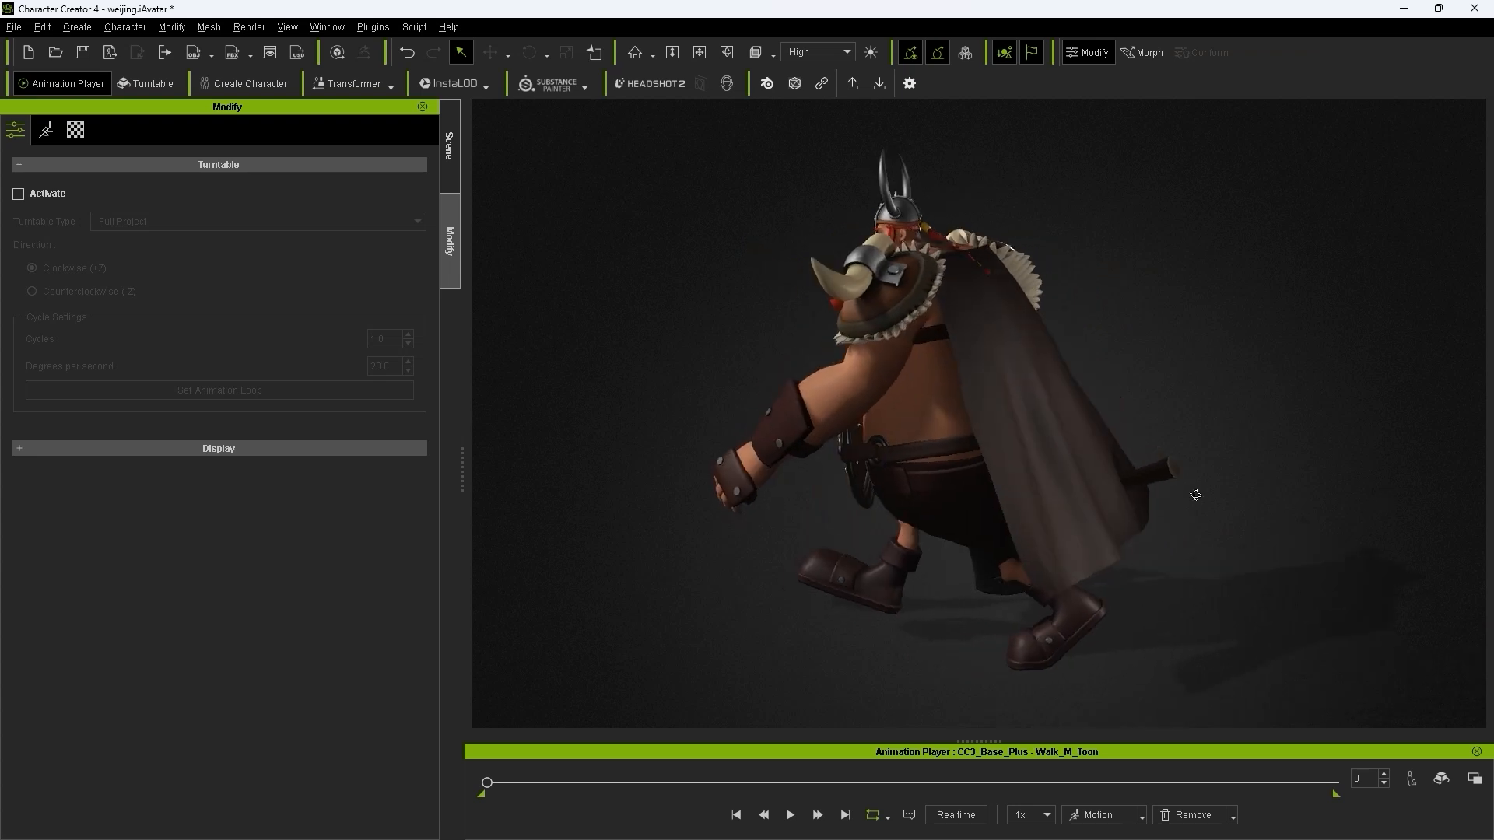
{"action": "left_click", "coordinate": [790, 815]}
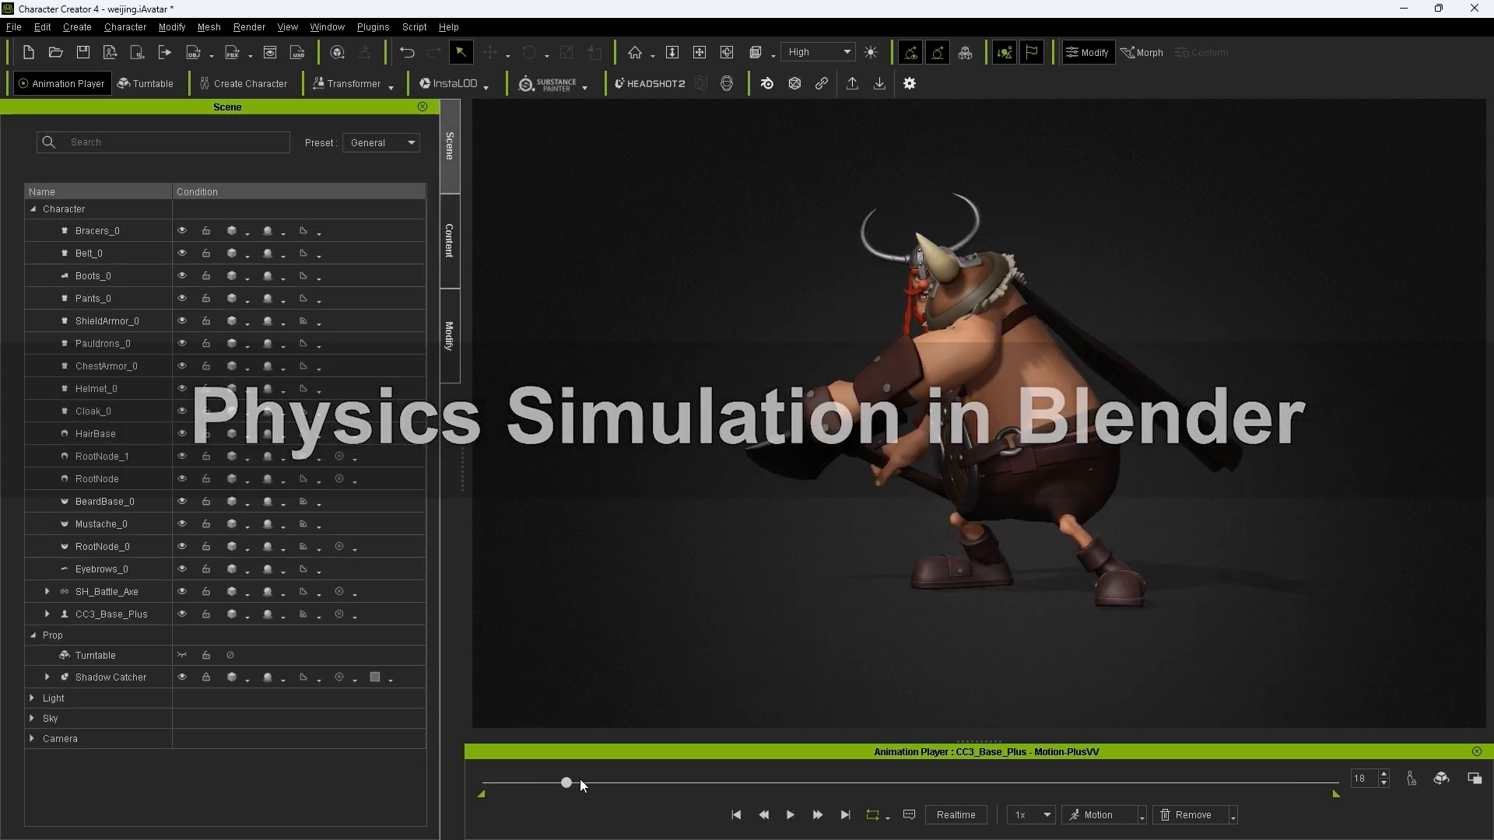
Step: Return to the first frame and export the character with all its motion frames as Vikings.fbx through the Blender pipeline
{"action": "left_click_drag", "start_coordinate": [580, 778], "coordinate": [549, 761]}
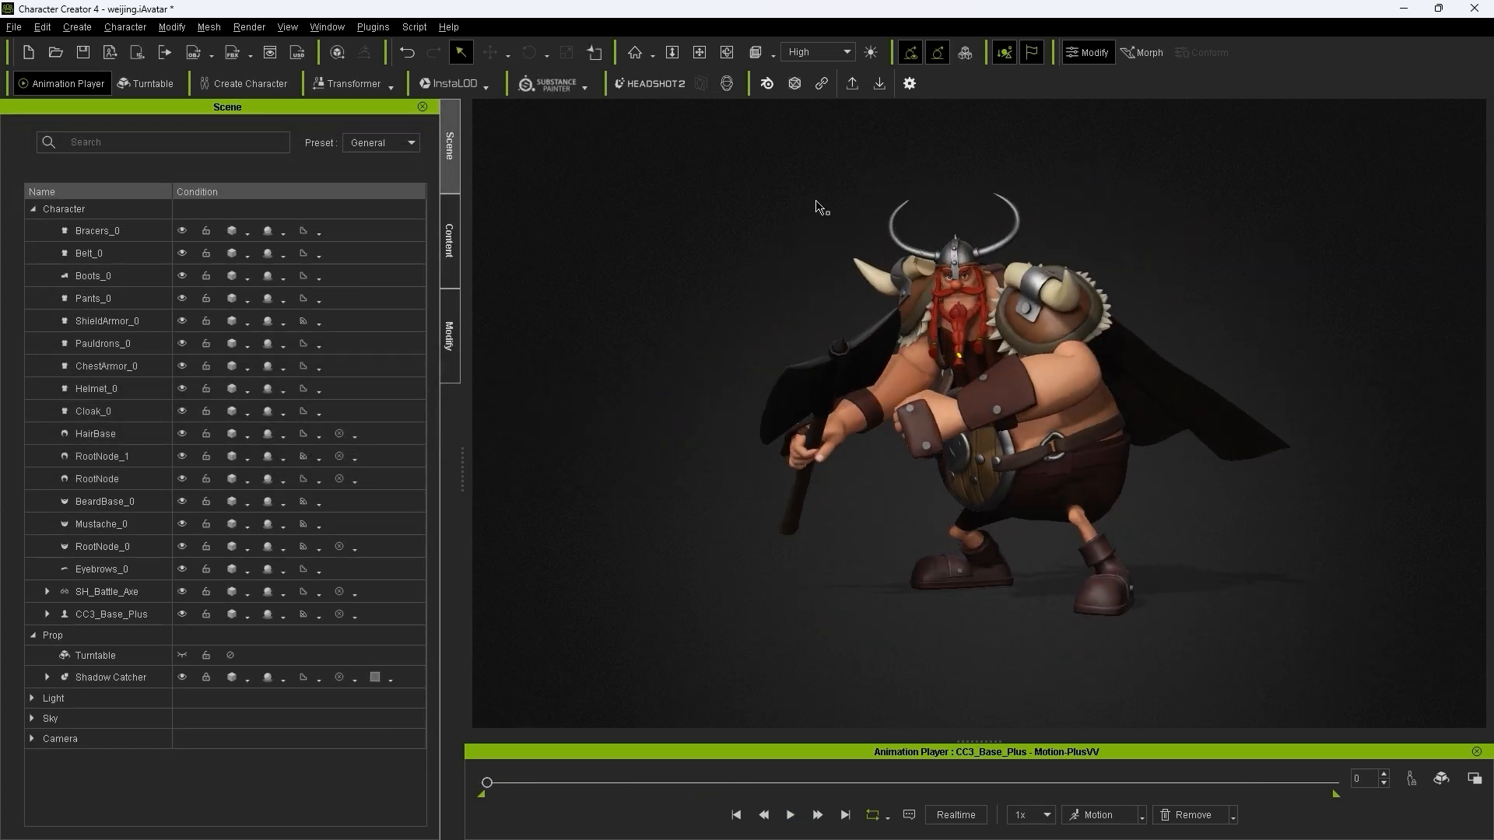
{"action": "left_click", "coordinate": [821, 214]}
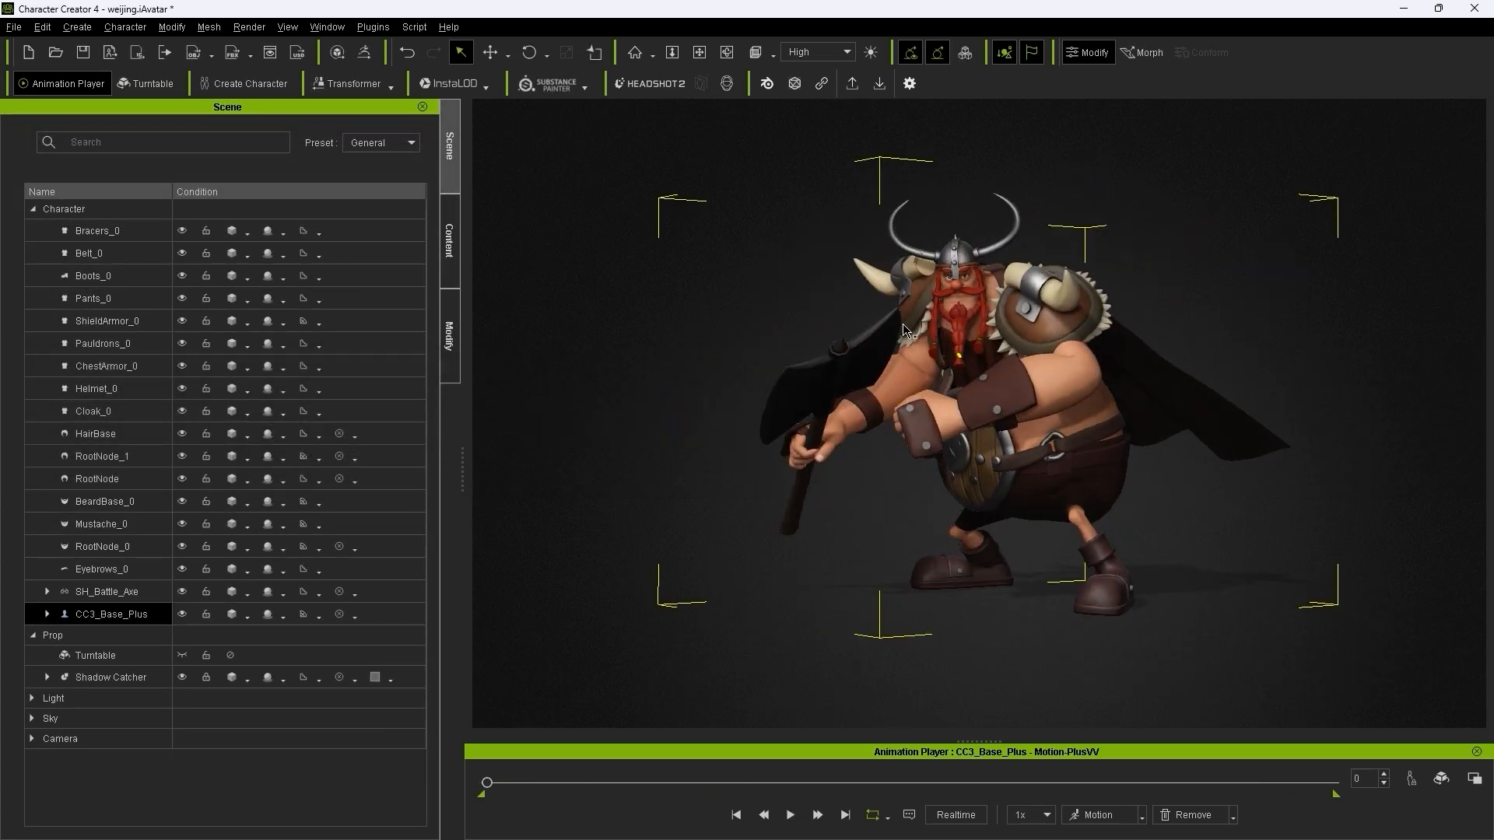
{"action": "left_click", "coordinate": [853, 86]}
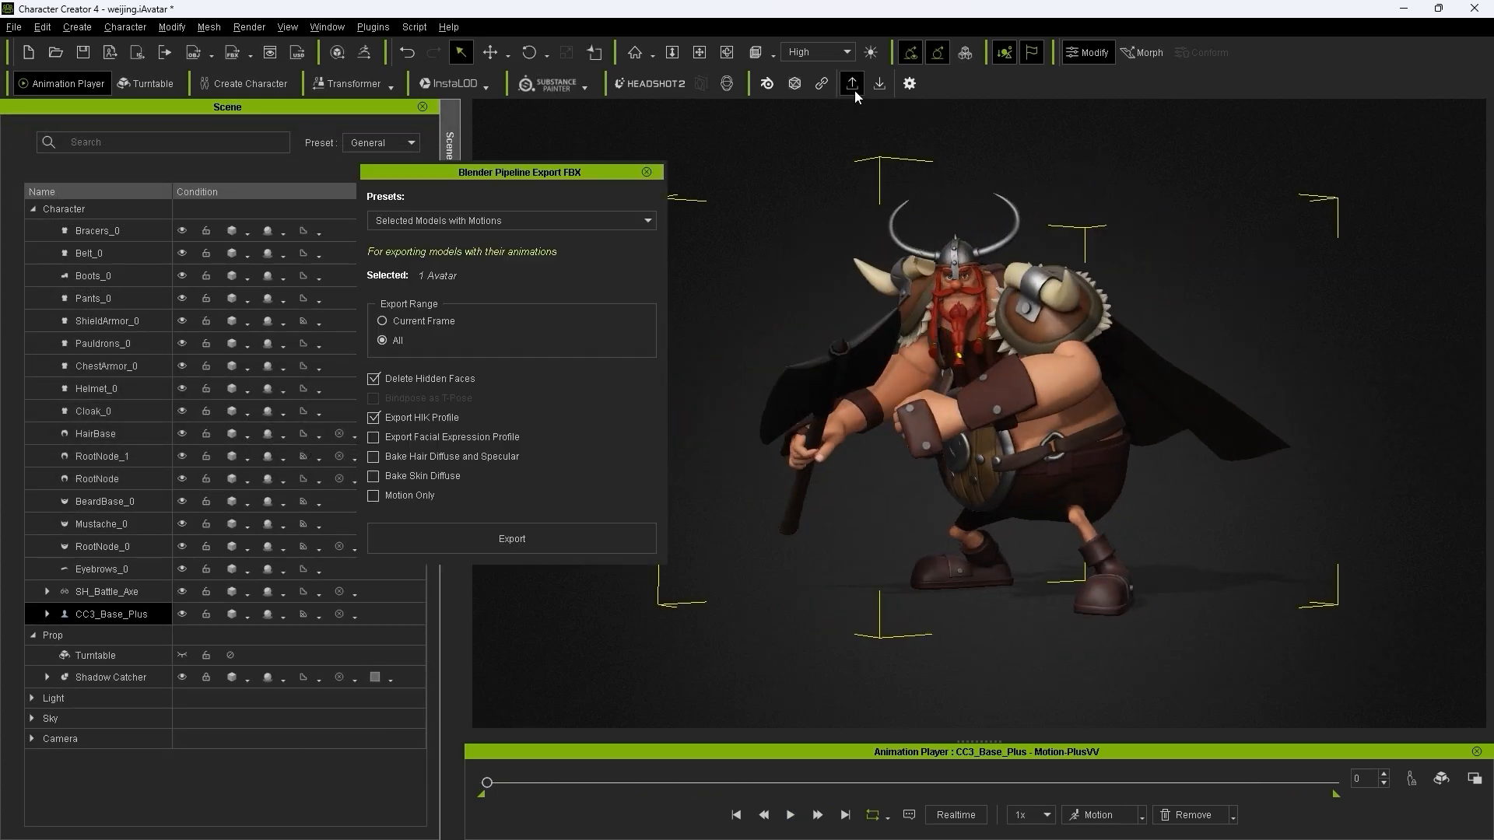
{"action": "left_click", "coordinate": [441, 542]}
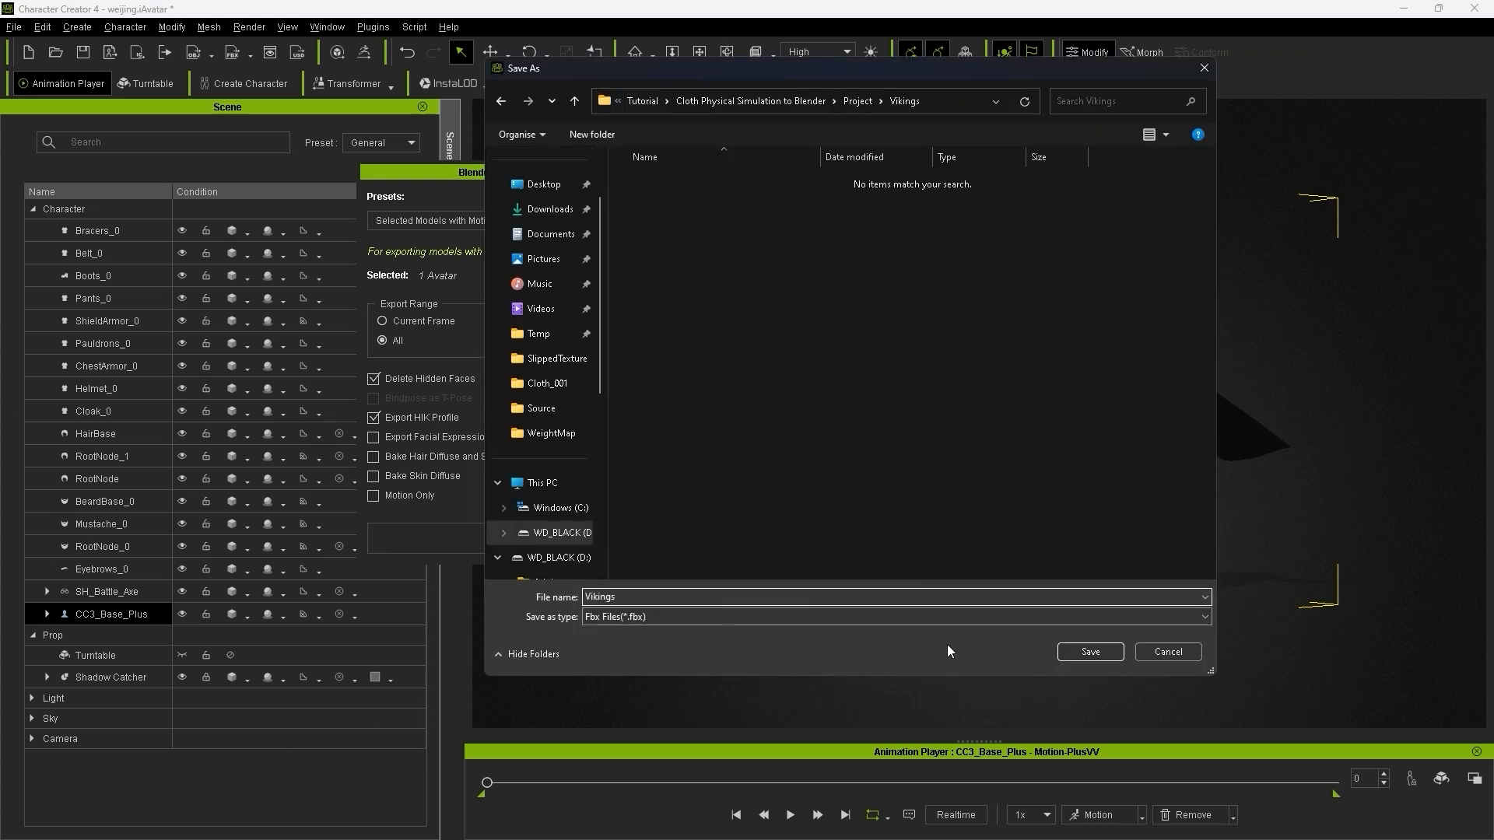
{"action": "left_click", "coordinate": [1091, 652]}
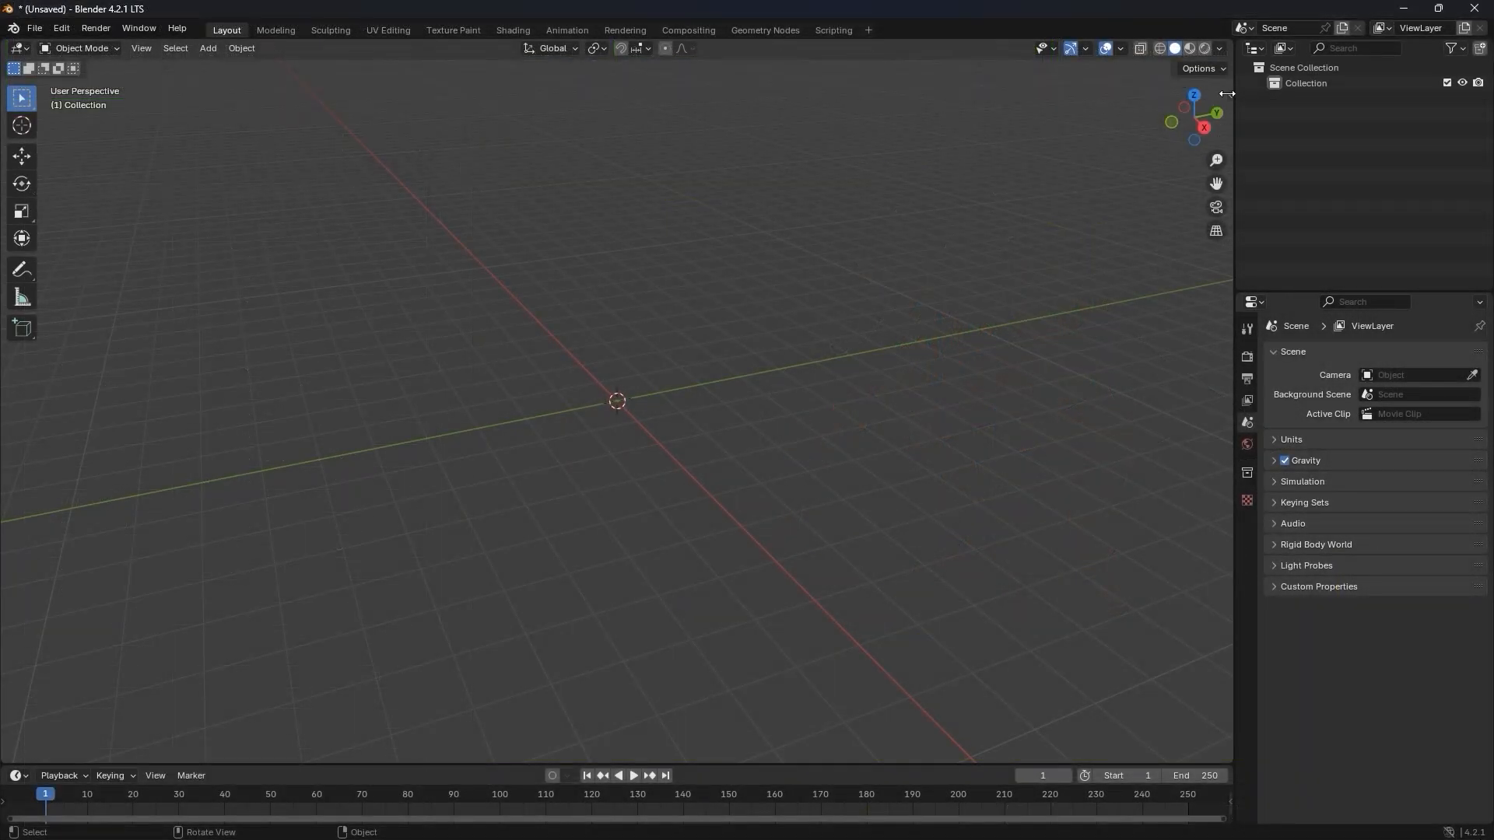
Step: Switch to Blender, enable Physics in the CC/iC Pipeline import settings and import Vikings.fbx from the Project\Vikings folder
{"action": "left_click", "coordinate": [1225, 96]}
{"action": "left_click", "coordinate": [1226, 252]}
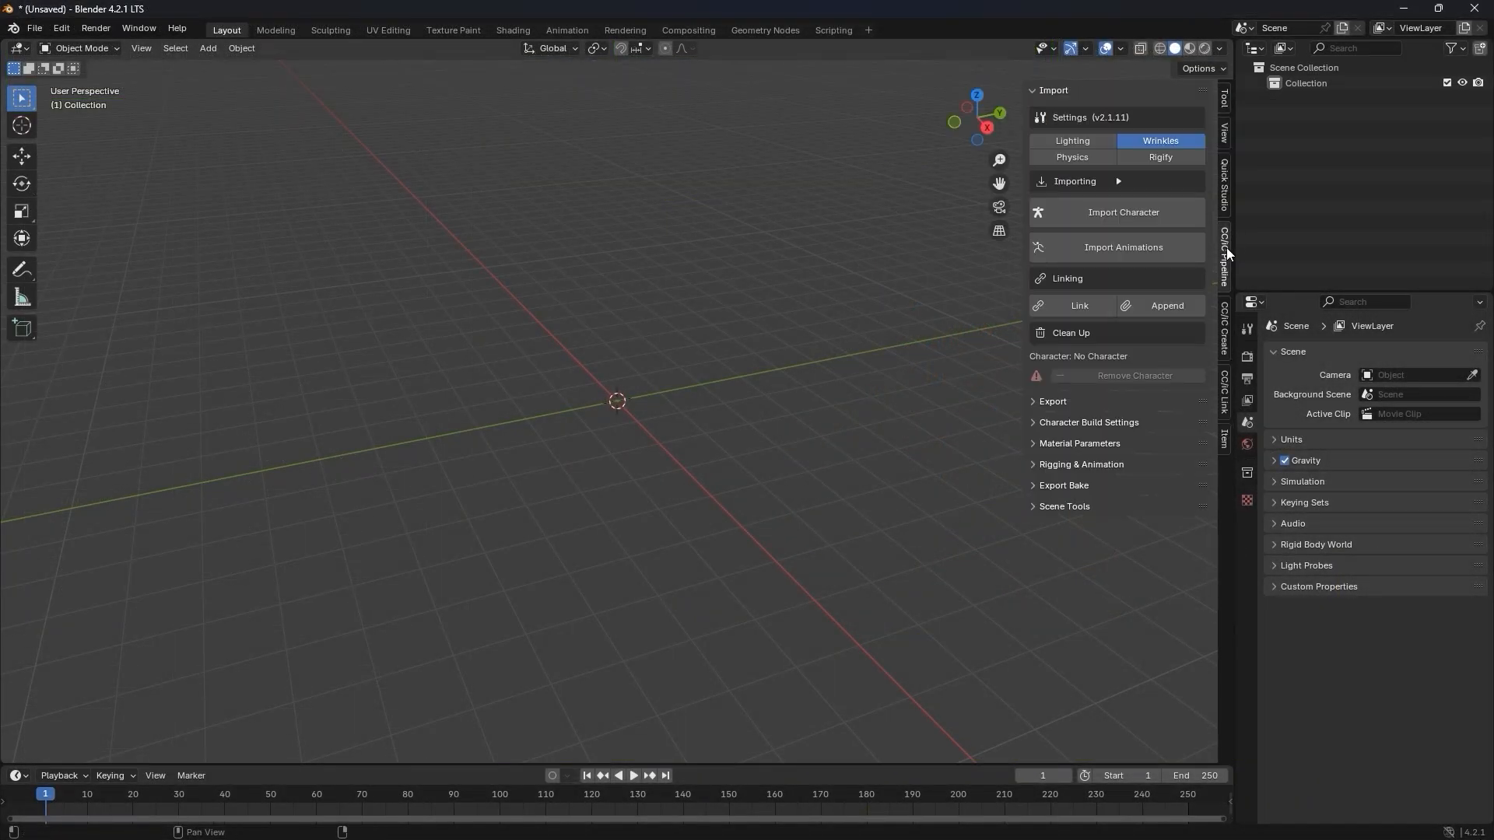
{"action": "left_click", "coordinate": [1091, 162]}
{"action": "left_click", "coordinate": [1160, 223]}
{"action": "left_click", "coordinate": [780, 236]}
{"action": "key", "text": "ctrl+v"}
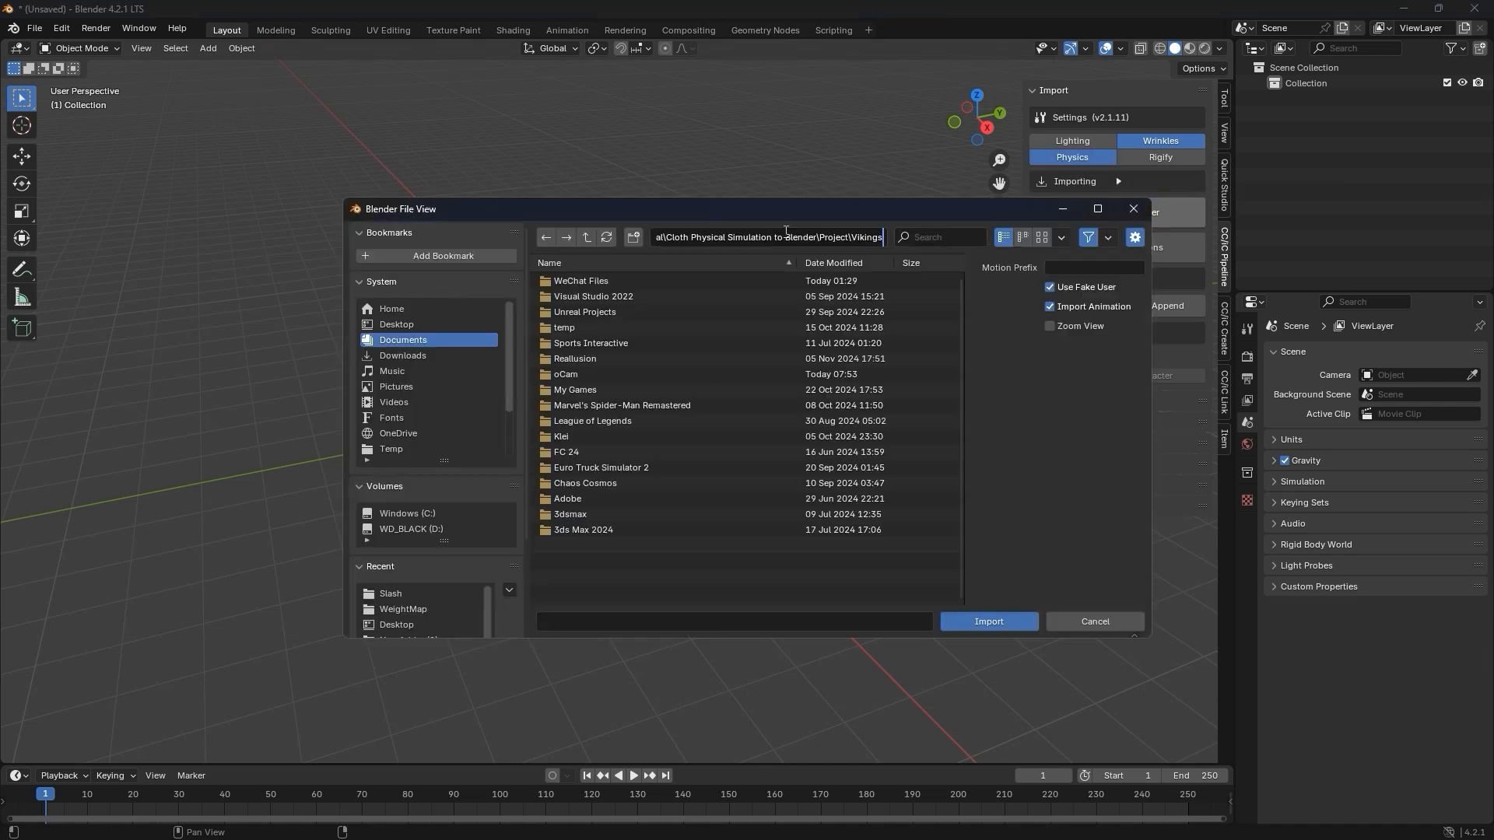
{"action": "key", "text": "Return"}
{"action": "left_click", "coordinate": [619, 310]}
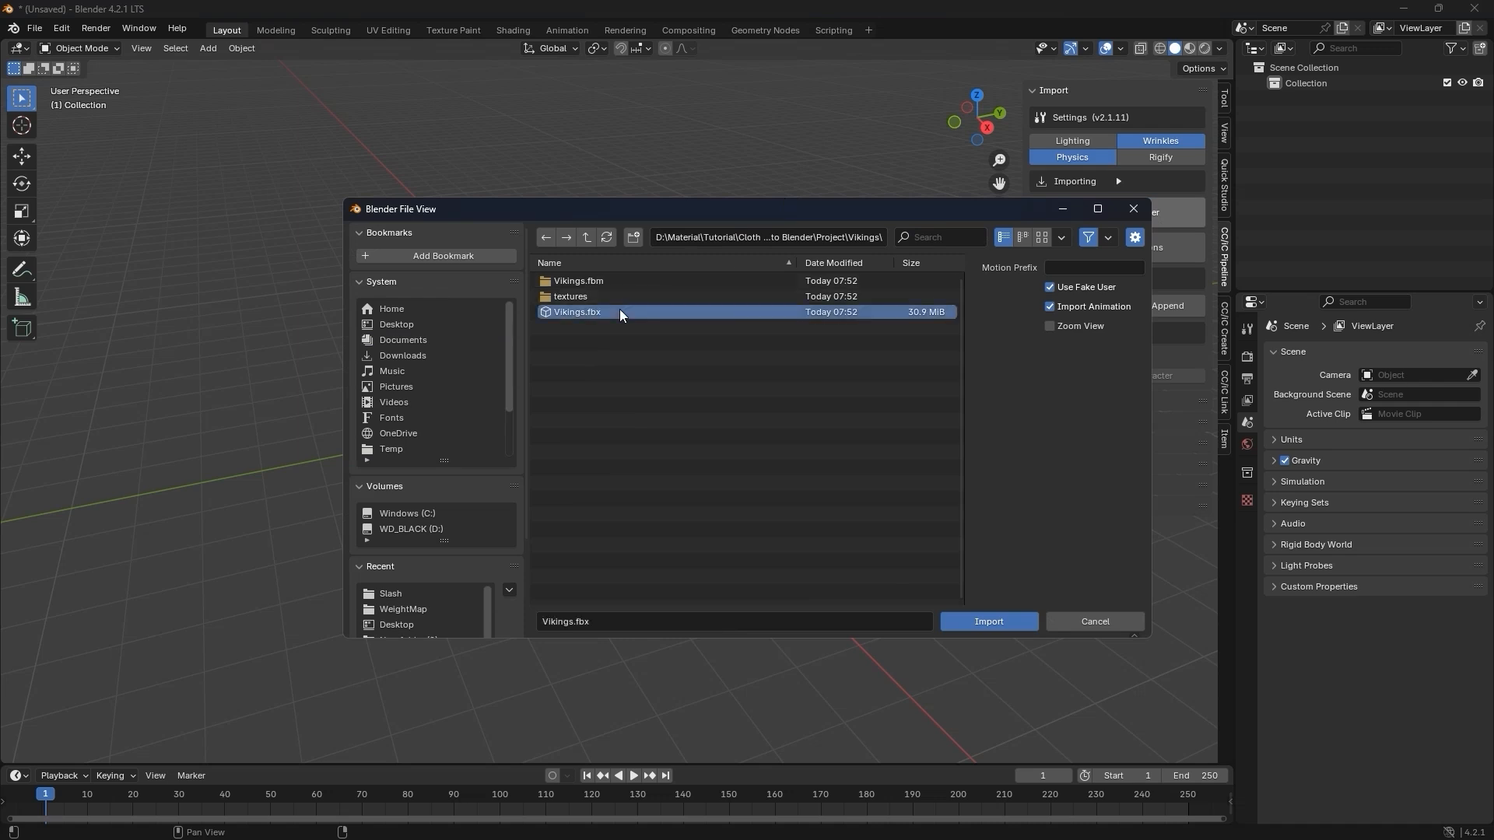
{"action": "left_click", "coordinate": [1005, 618]}
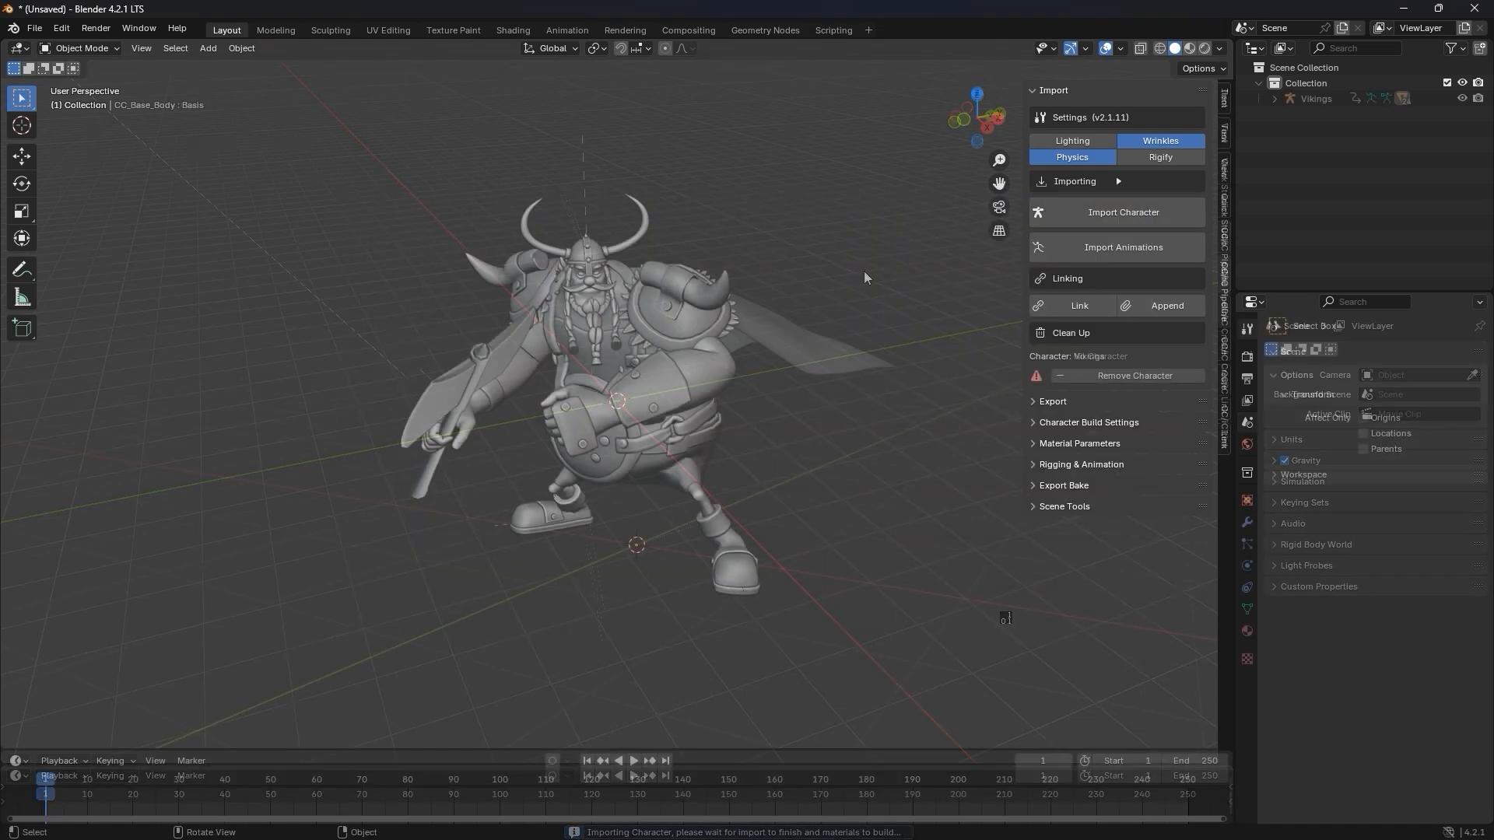
Step: Hide the viewport overlays and try the Studio_02, Aqua and Neon scene lighting presets on the character
{"action": "middle_click_drag", "start_coordinate": [864, 271], "coordinate": [680, 376]}
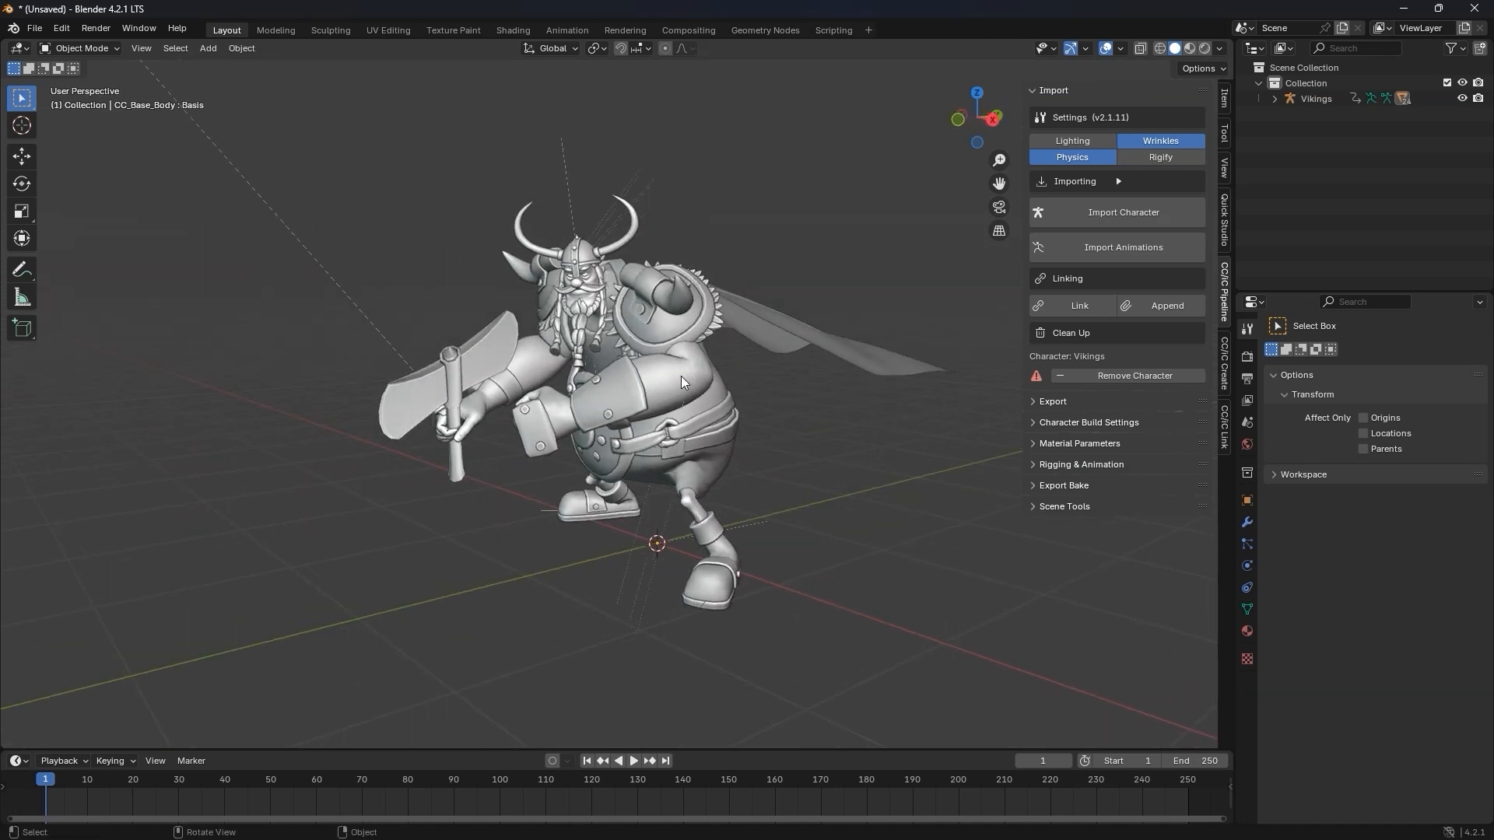
{"action": "left_click", "coordinate": [591, 205]}
{"action": "left_click", "coordinate": [1106, 48]}
{"action": "left_click", "coordinate": [1044, 506]}
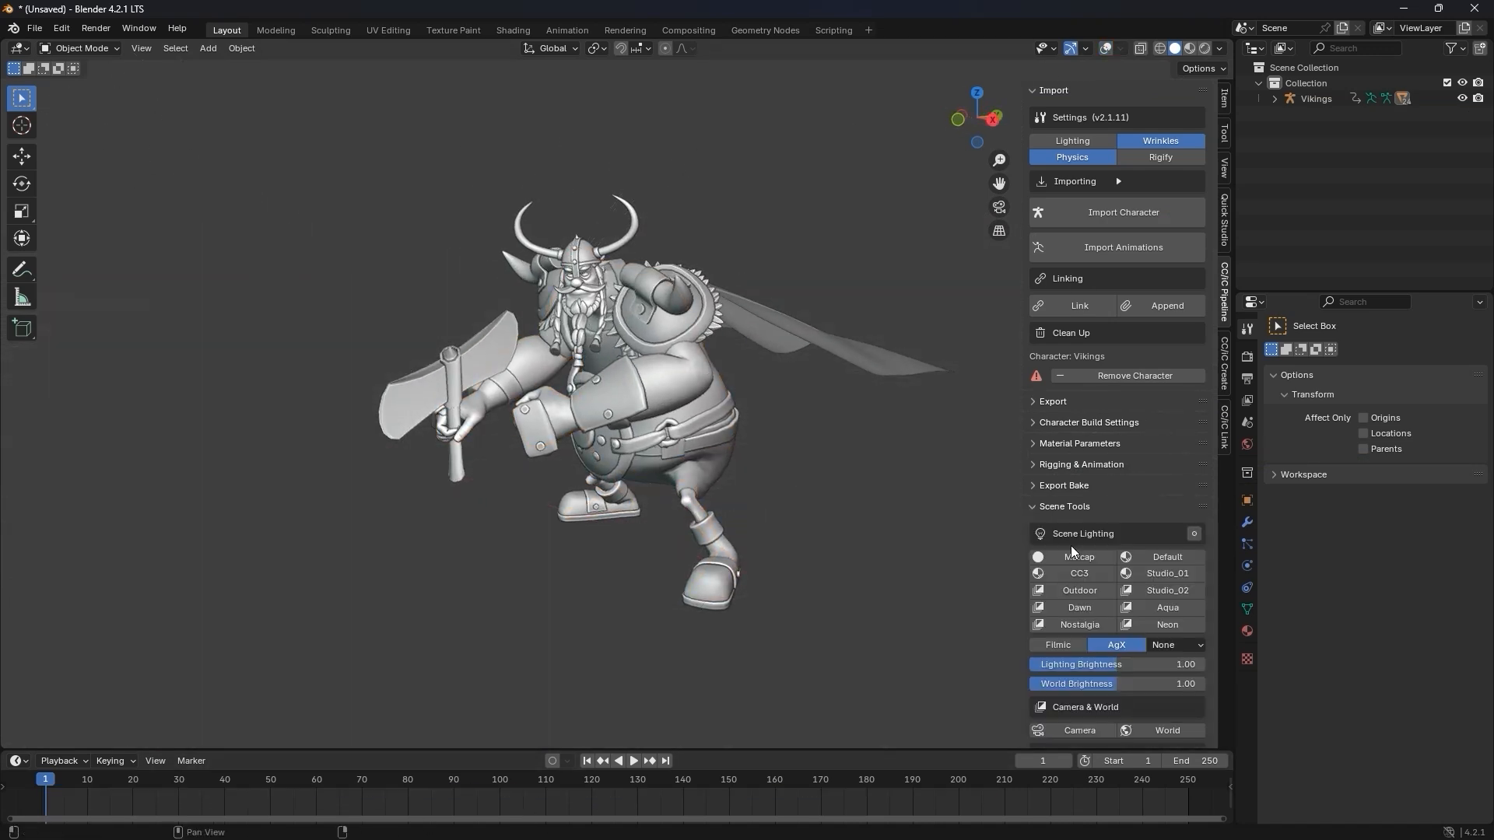
{"action": "scroll", "coordinate": [1071, 544], "scroll_direction": "down", "scroll_amount": 10}
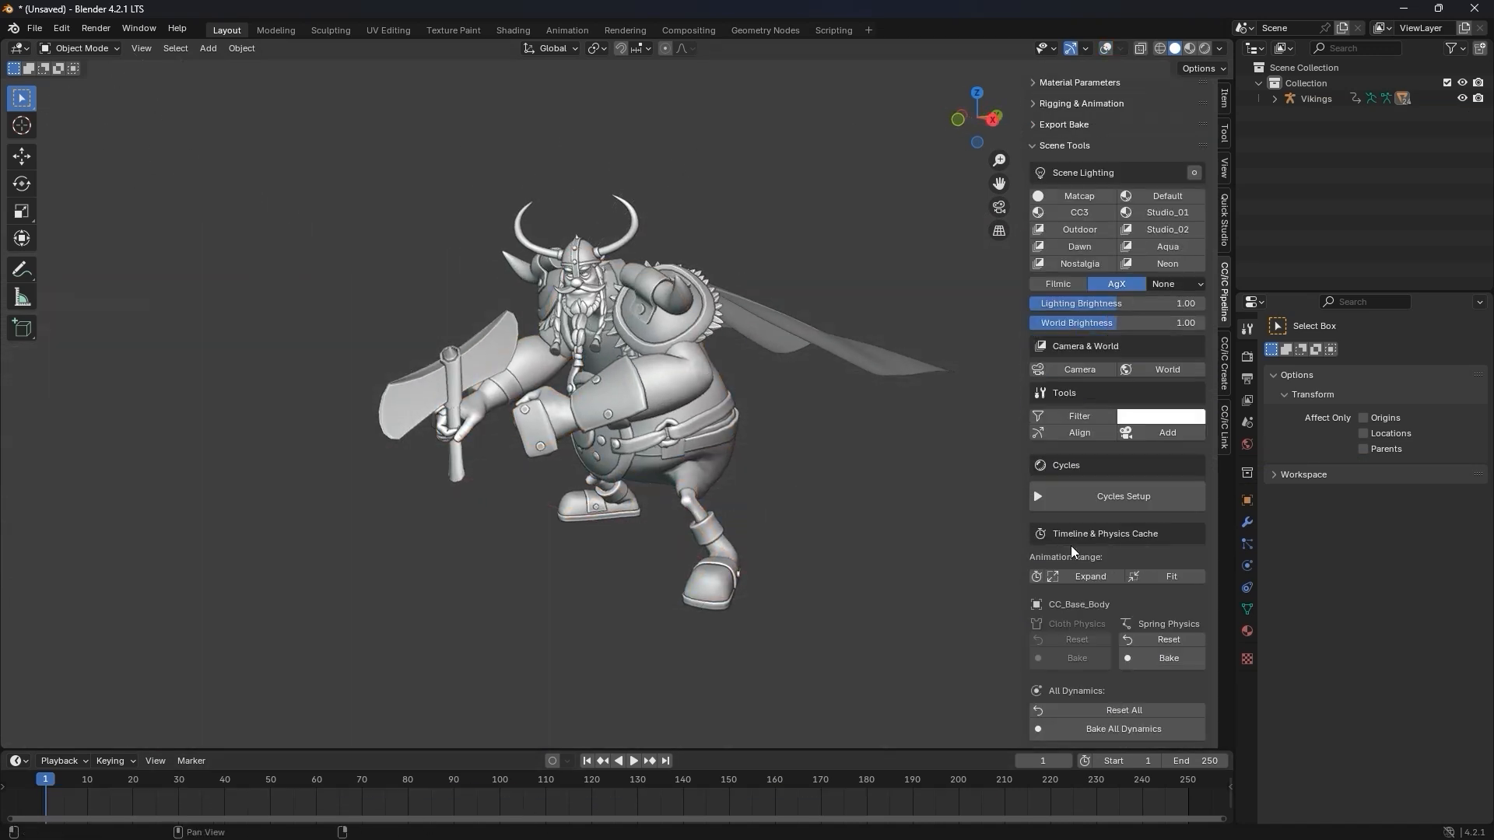
{"action": "left_click", "coordinate": [1174, 233]}
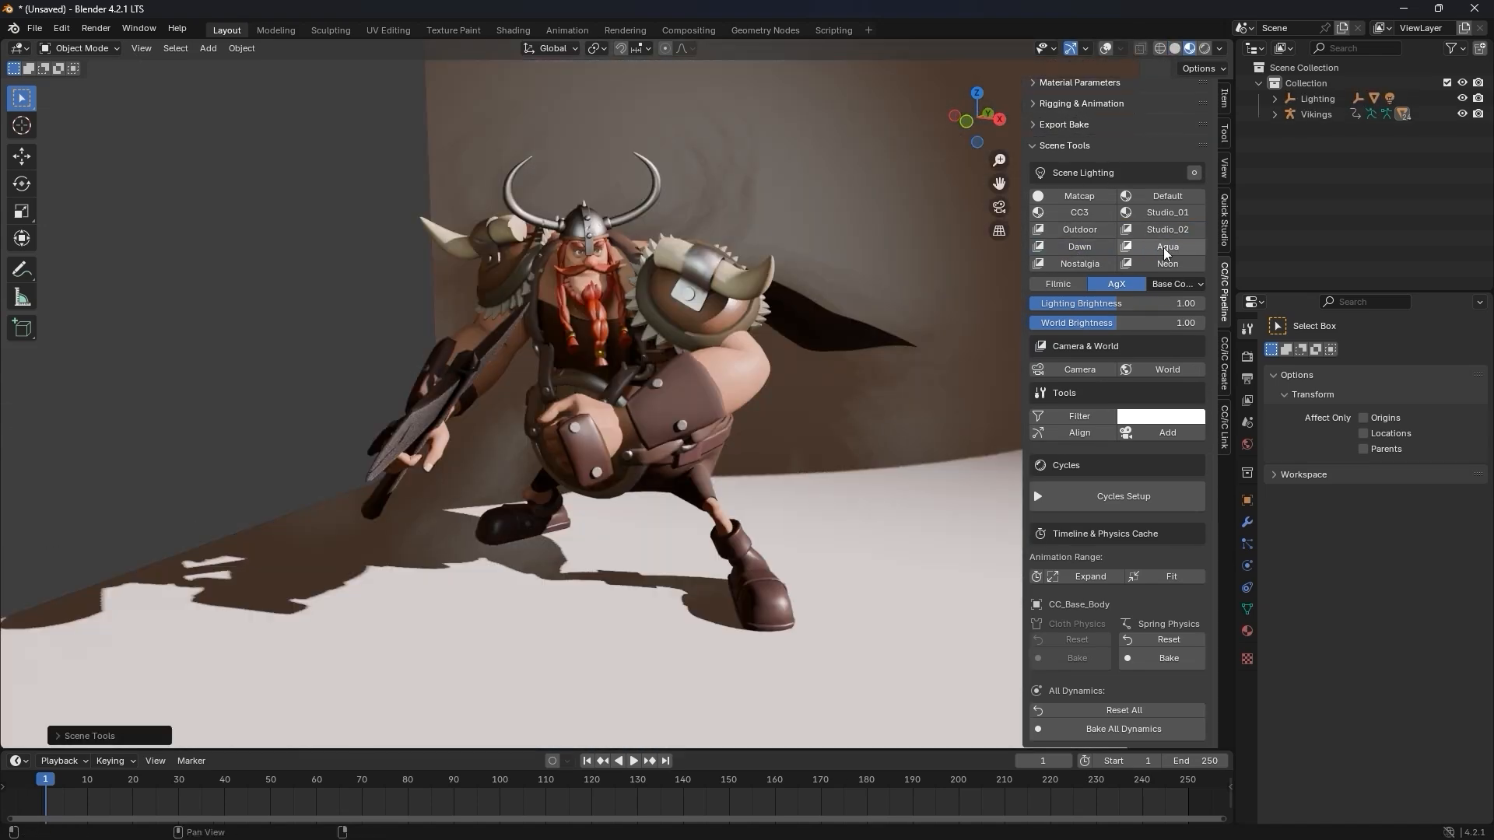
{"action": "left_click", "coordinate": [1165, 248]}
{"action": "left_click", "coordinate": [1152, 265]}
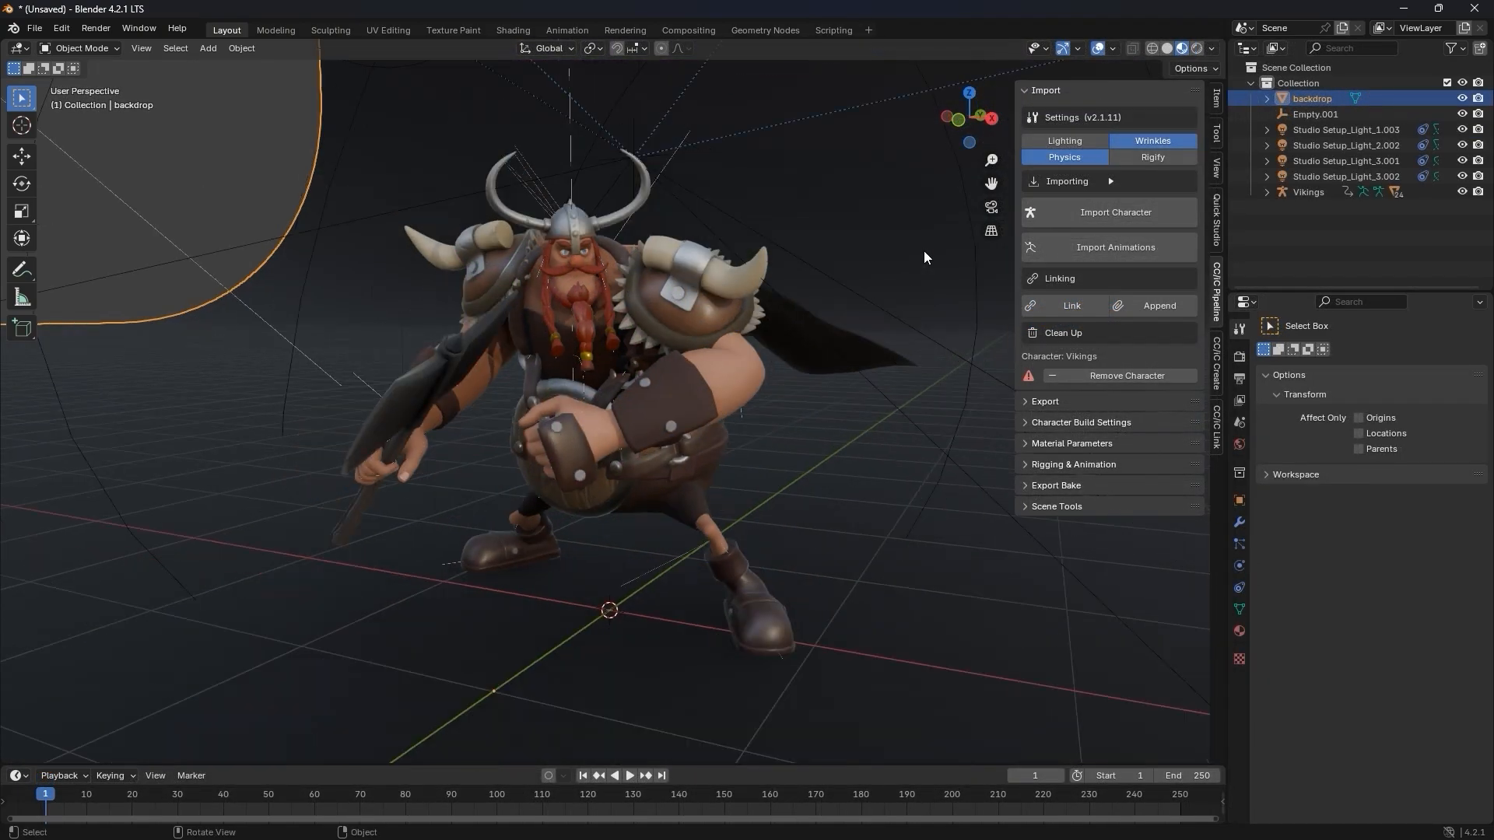
Step: Select the cloak and add a Subdivision Surface modifier to it
{"action": "middle_click_drag", "start_coordinate": [923, 251], "coordinate": [696, 355]}
{"action": "left_click", "coordinate": [741, 312]}
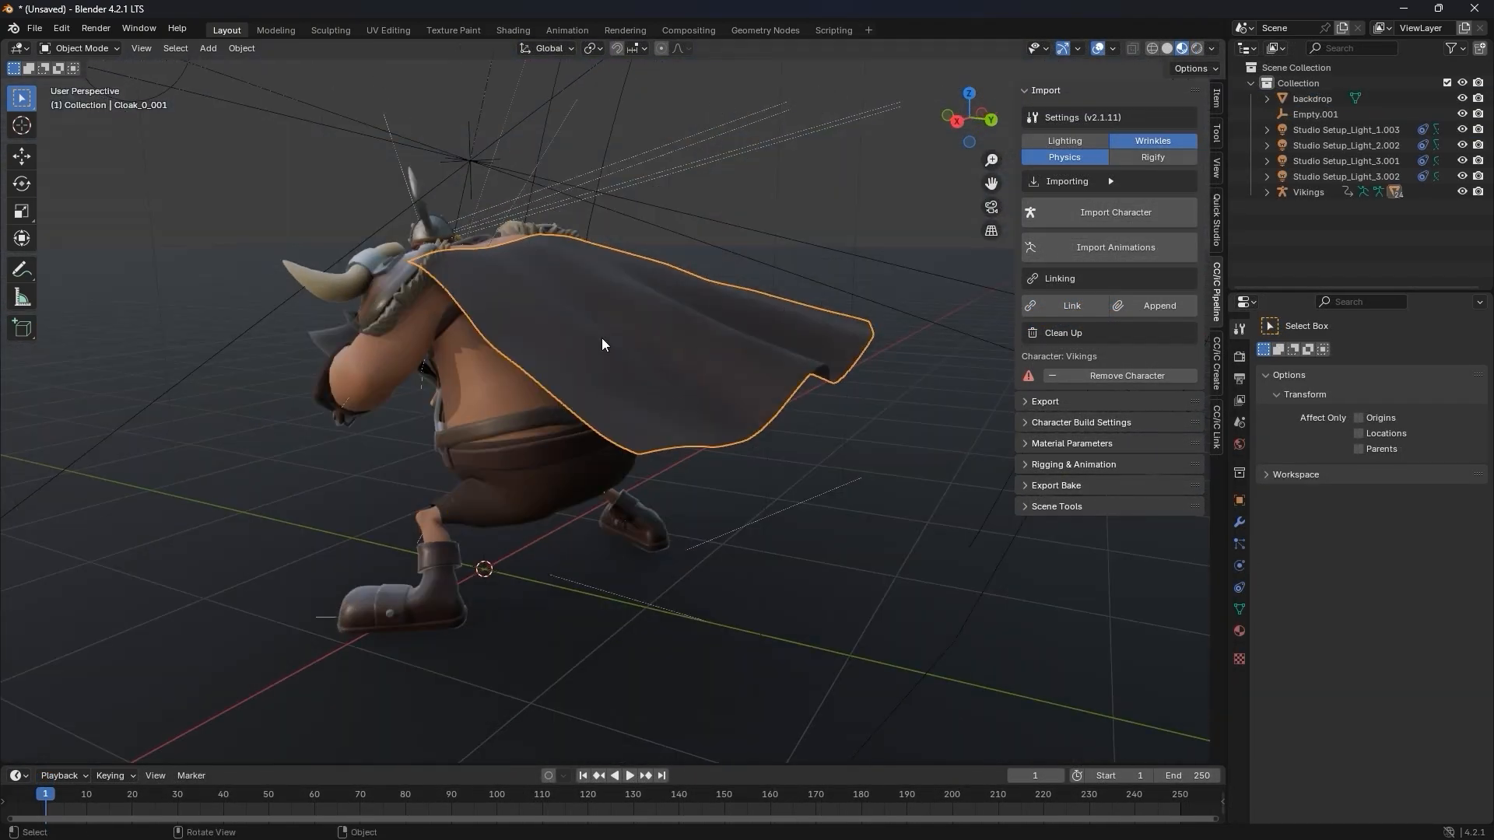
{"action": "left_click", "coordinate": [1238, 524]}
{"action": "left_click", "coordinate": [1315, 353]}
{"action": "mouse_move", "coordinate": [1314, 354]}
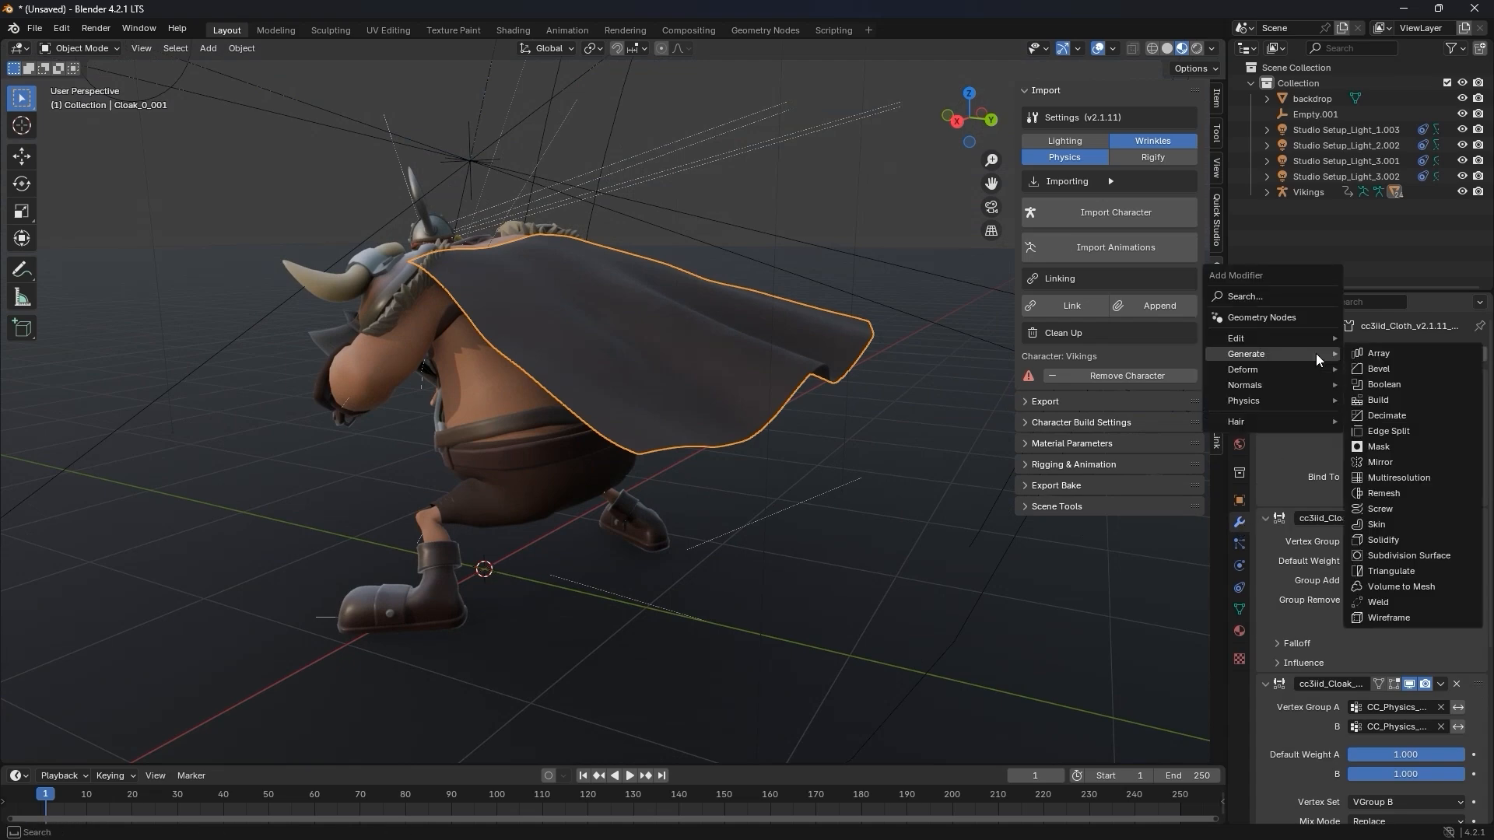
{"action": "left_click", "coordinate": [1405, 553]}
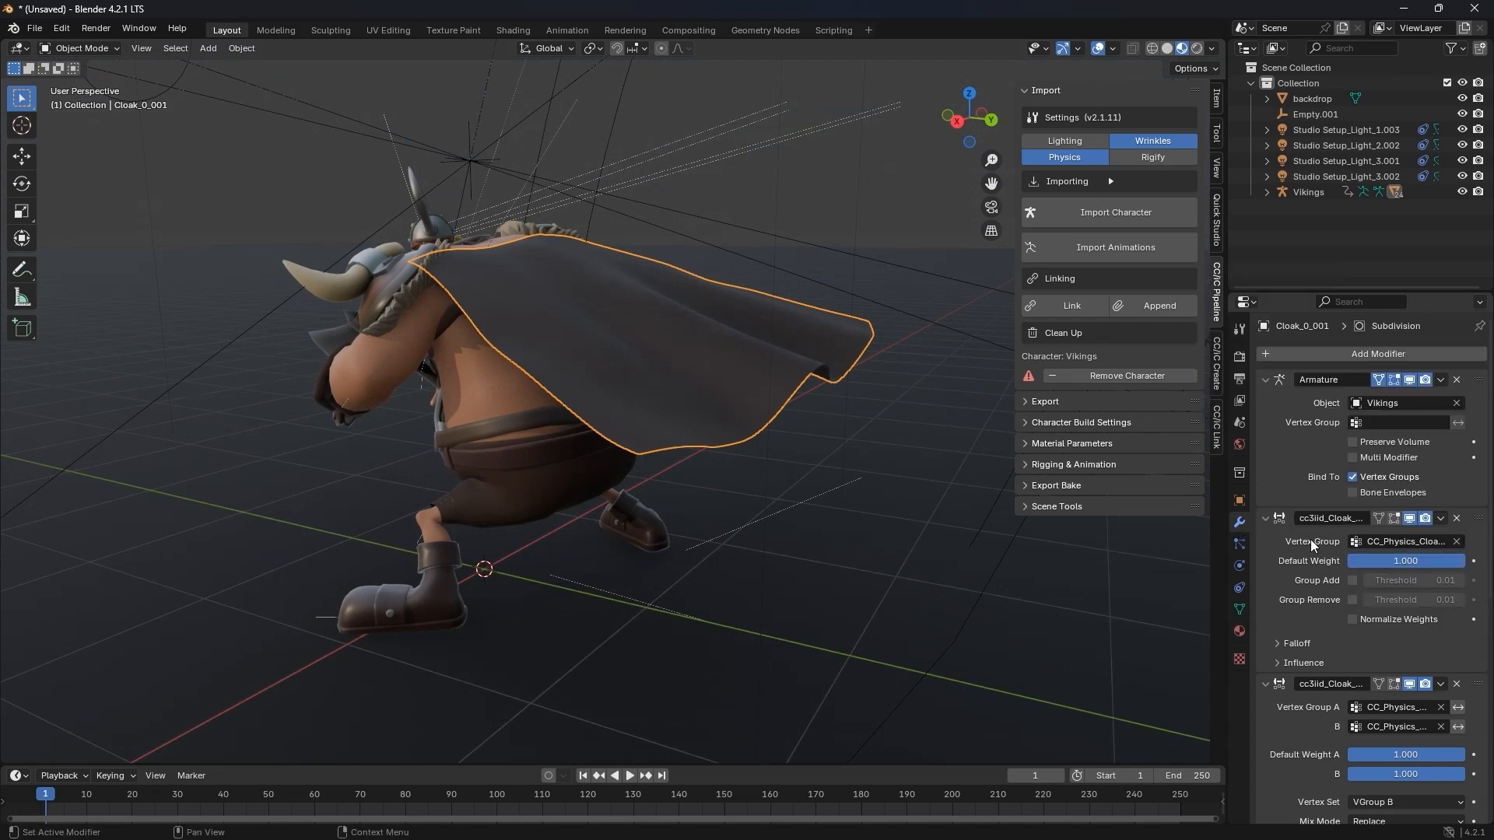
Step: Shade the cloak smooth
{"action": "middle_click_drag", "start_coordinate": [684, 373], "coordinate": [614, 398]}
{"action": "scroll", "coordinate": [549, 343], "scroll_direction": "up", "scroll_amount": 5}
{"action": "right_click", "coordinate": [525, 339]}
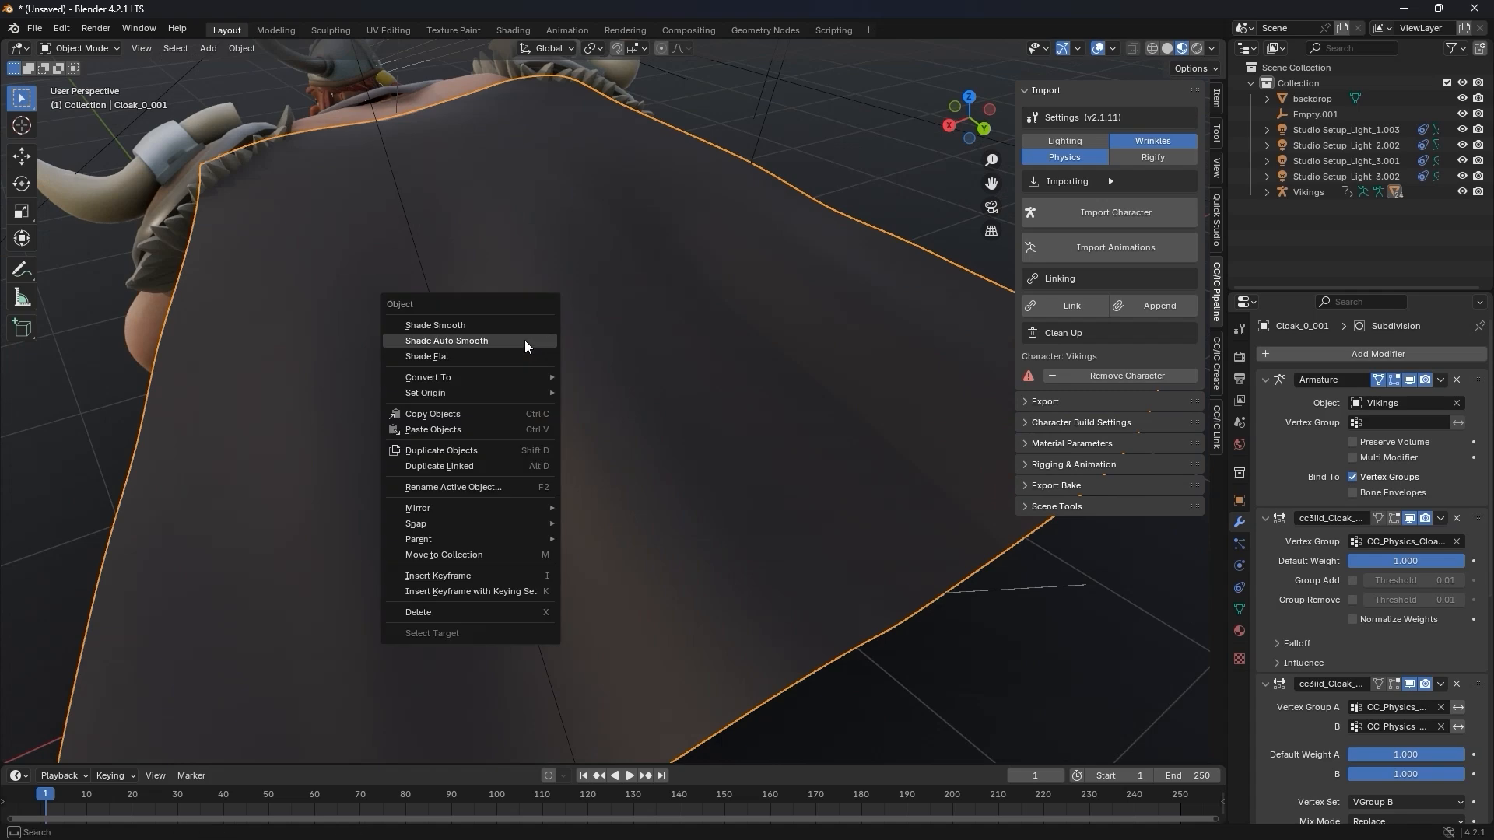
{"action": "left_click", "coordinate": [513, 324]}
Step: Hide the viewport overlays and play the animation twice to check the cloak's cloth simulation
{"action": "scroll", "coordinate": [513, 322], "scroll_direction": "down", "scroll_amount": 6}
{"action": "middle_click_drag", "start_coordinate": [422, 349], "coordinate": [560, 320]}
{"action": "left_click", "coordinate": [1098, 48]}
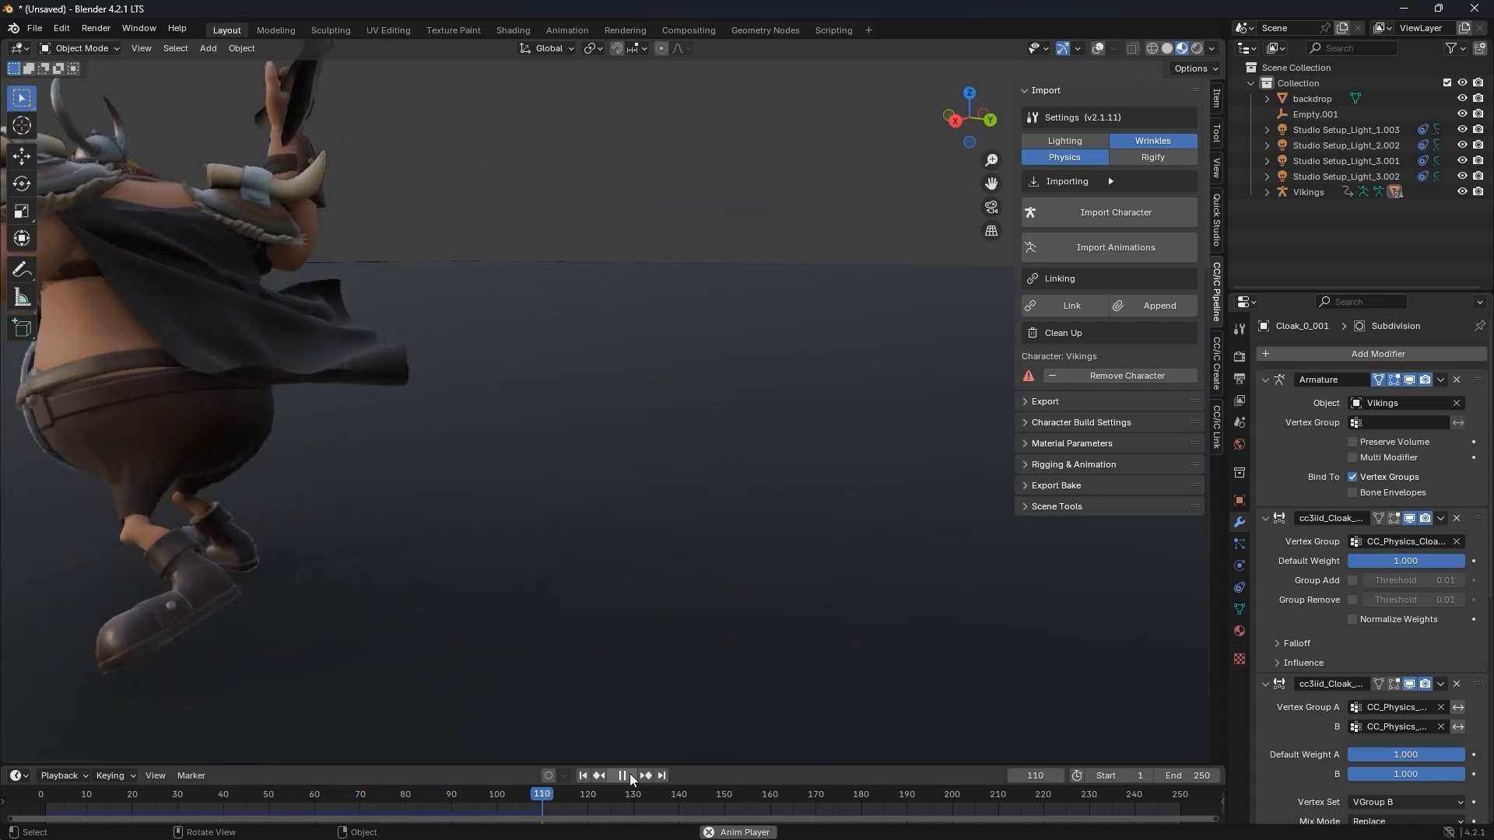
{"action": "left_click", "coordinate": [622, 776]}
{"action": "mouse_move", "coordinate": [202, 766]}
{"action": "left_mouse_down"}
{"action": "mouse_move", "coordinate": [202, 667]}
{"action": "mouse_move", "coordinate": [199, 757]}
{"action": "left_mouse_up"}
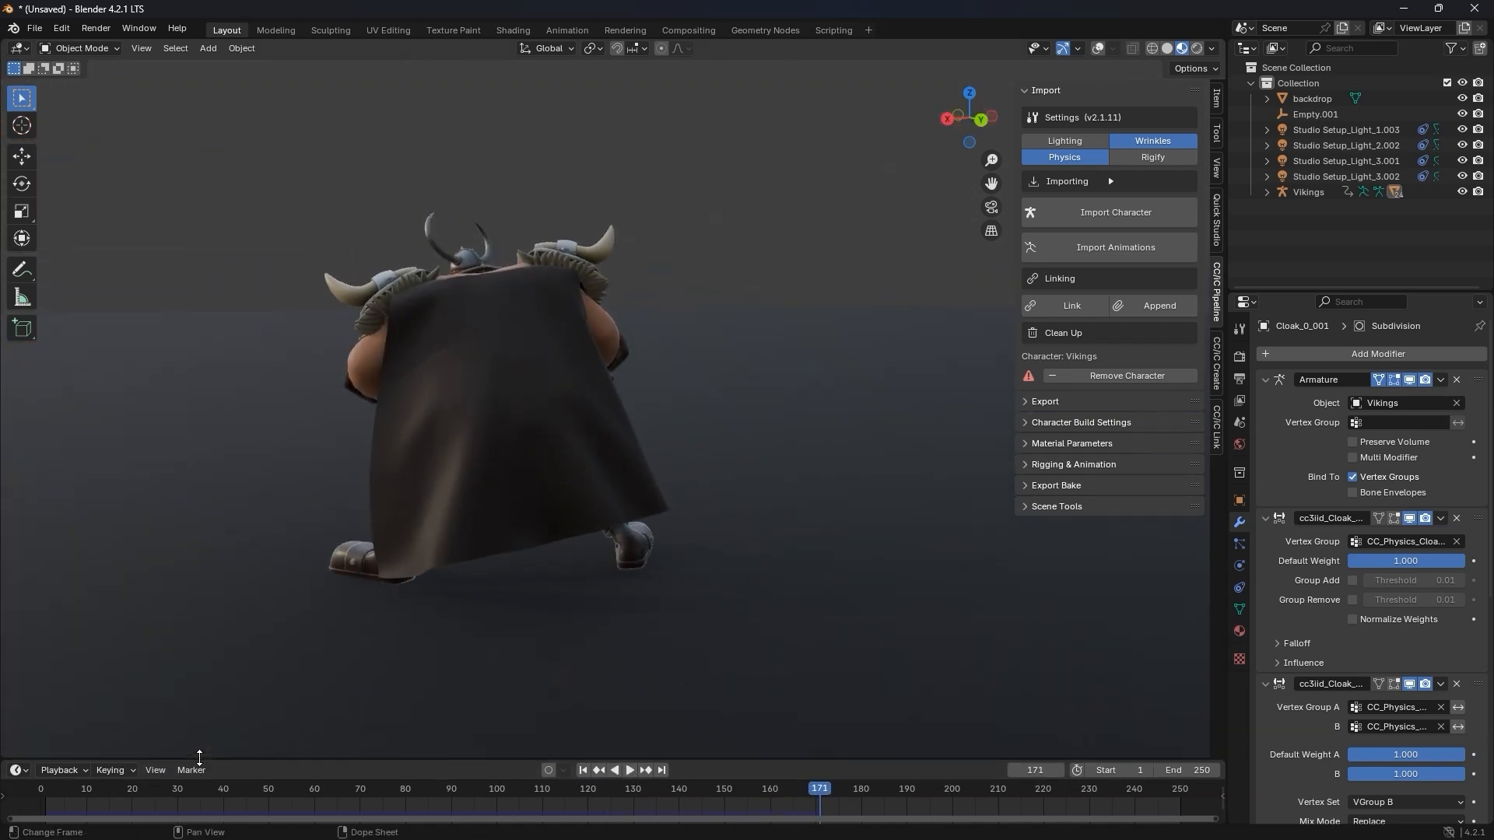
{"action": "left_click", "coordinate": [583, 771]}
{"action": "key", "text": "space"}
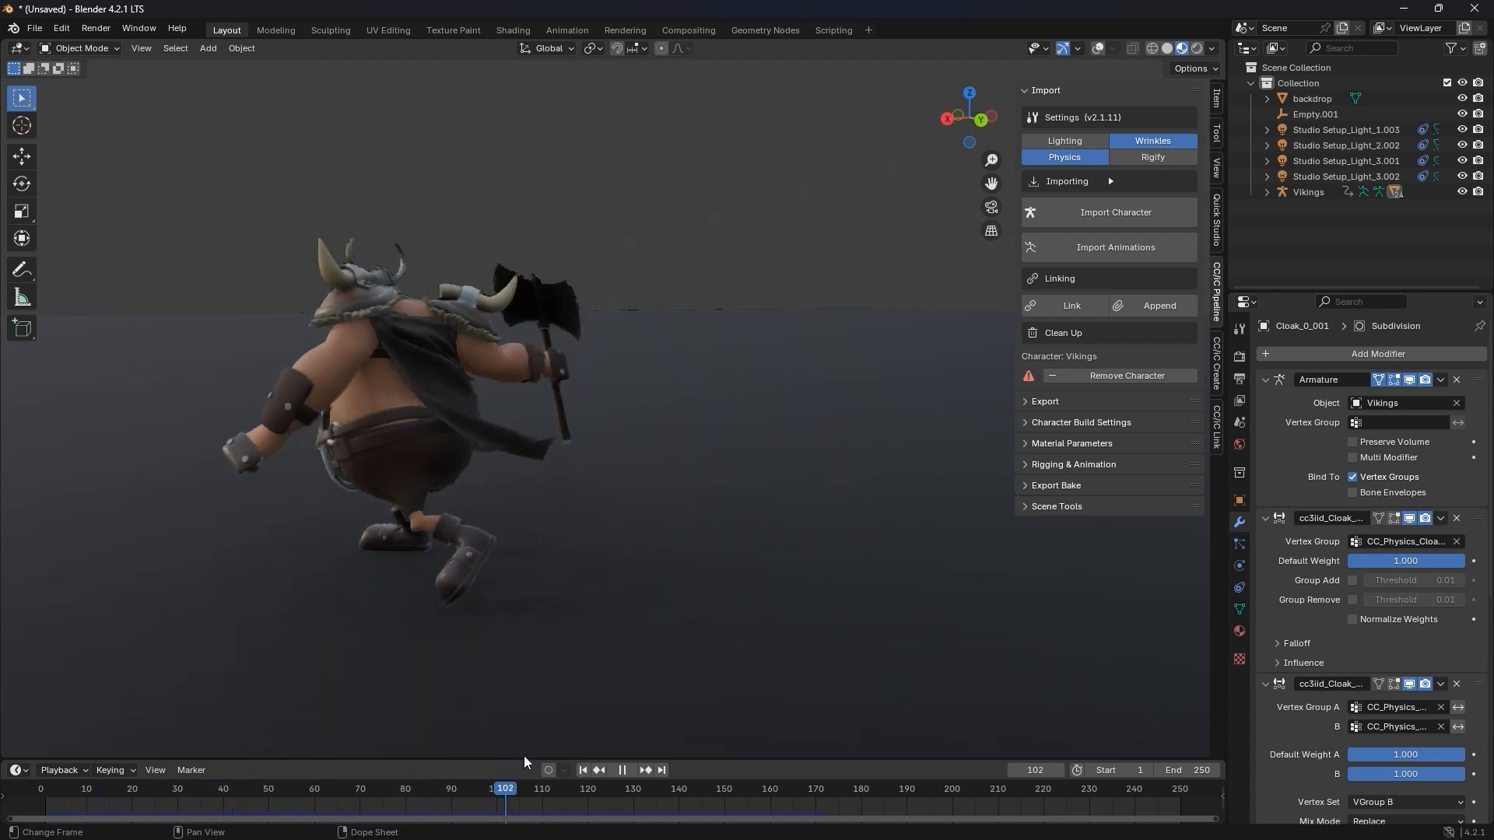
{"action": "key", "text": "space"}
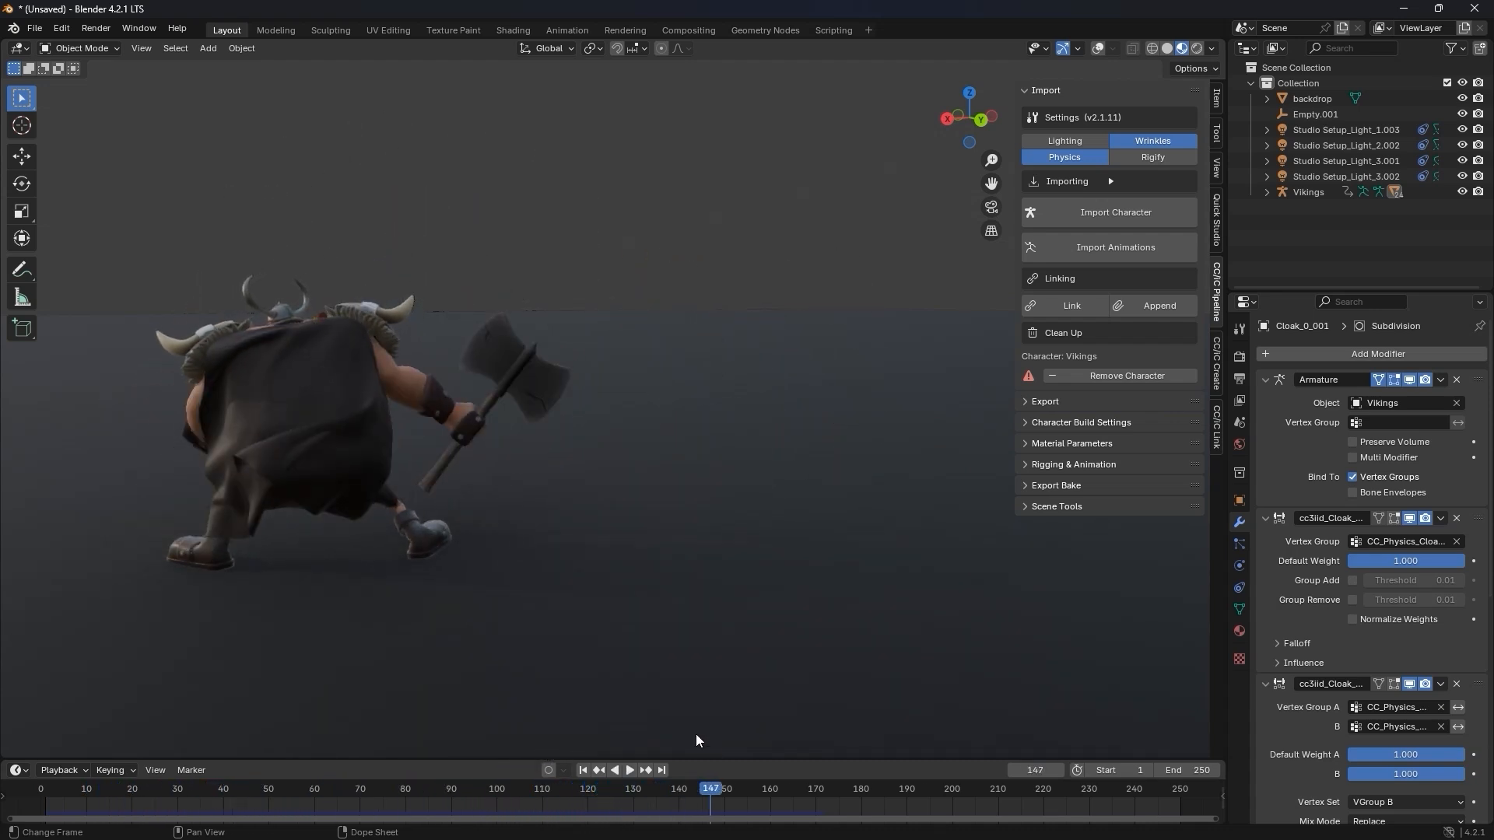
Step: Return to the first frame, show the overlays again and open the cloak's cloth physics settings in CC/iC Create
{"action": "left_click", "coordinate": [583, 770]}
{"action": "middle_click_drag", "start_coordinate": [655, 446], "coordinate": [680, 457]}
{"action": "scroll", "coordinate": [680, 457], "scroll_direction": "up", "scroll_amount": 1}
{"action": "left_click", "coordinate": [1098, 49]}
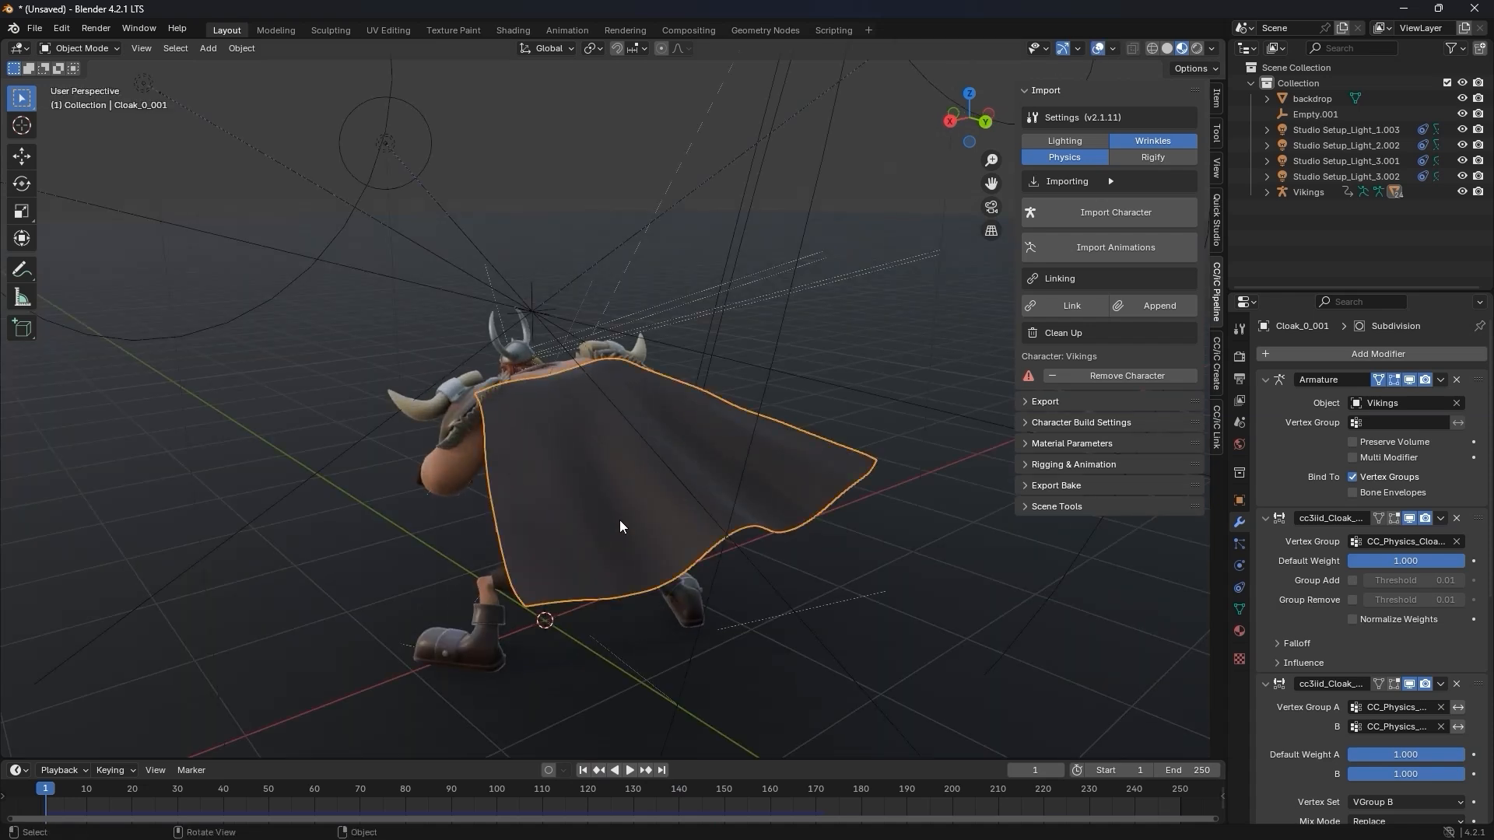
{"action": "left_click", "coordinate": [1217, 359]}
{"action": "left_click", "coordinate": [1031, 218]}
{"action": "scroll", "coordinate": [1124, 413], "scroll_direction": "down", "scroll_amount": 5}
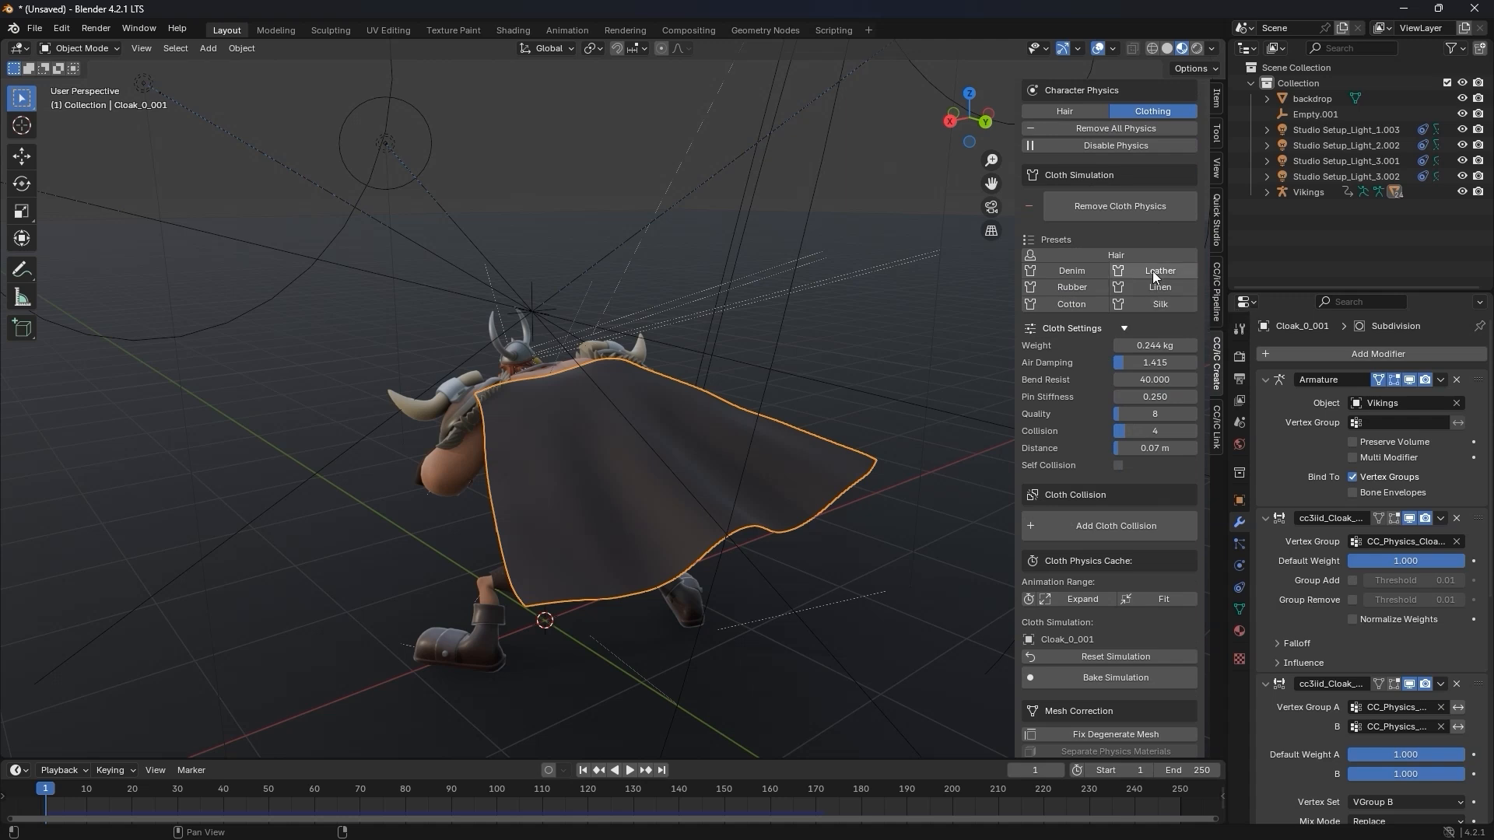
Step: Try the Cotton, Linen and Silk cloth presets on the cloak, set the collision distance to 0.08 m and play the simulation
{"action": "left_click", "coordinate": [1080, 304]}
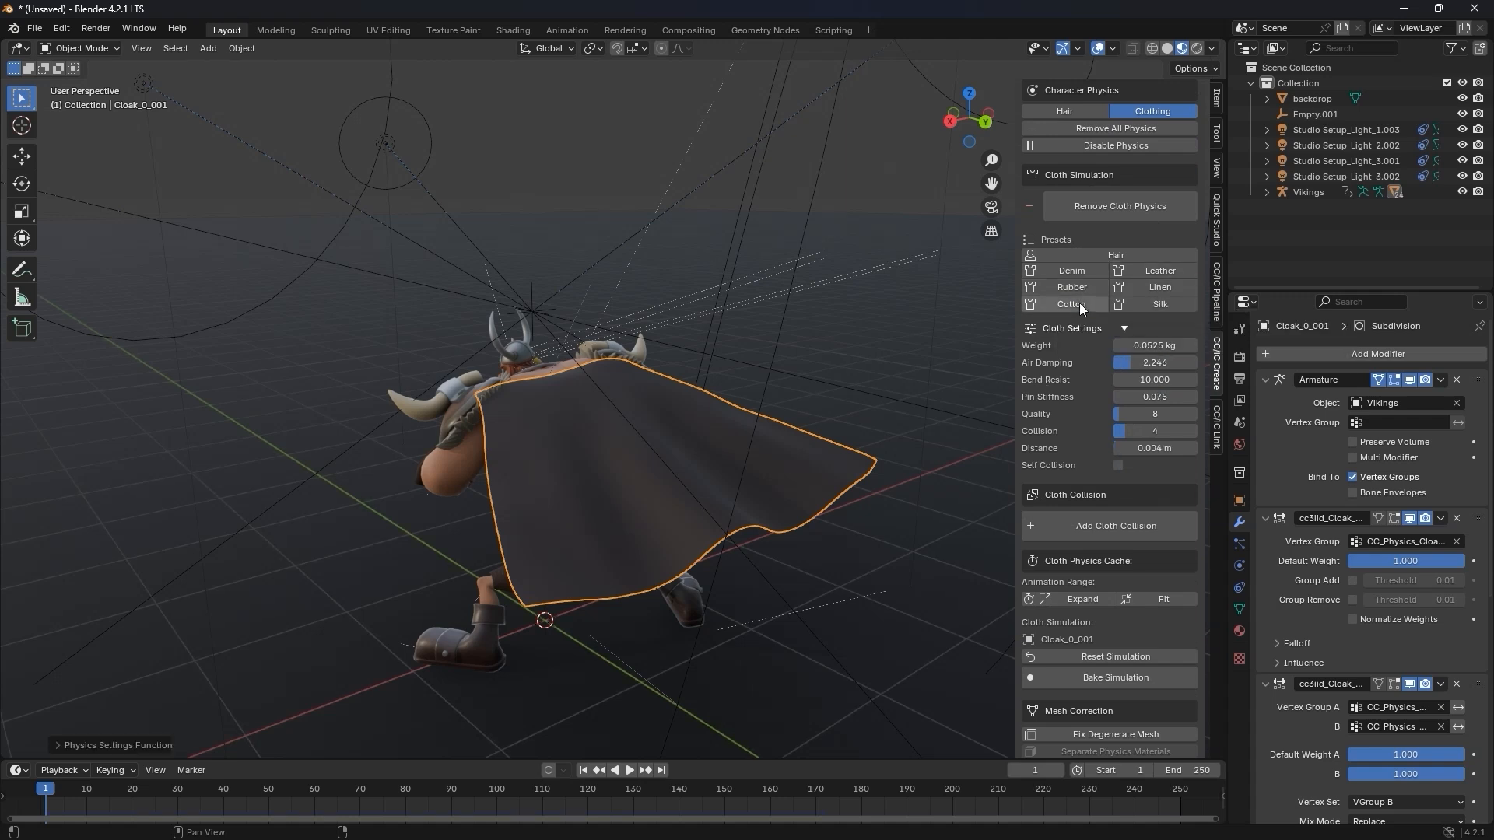
{"action": "left_click", "coordinate": [1167, 287]}
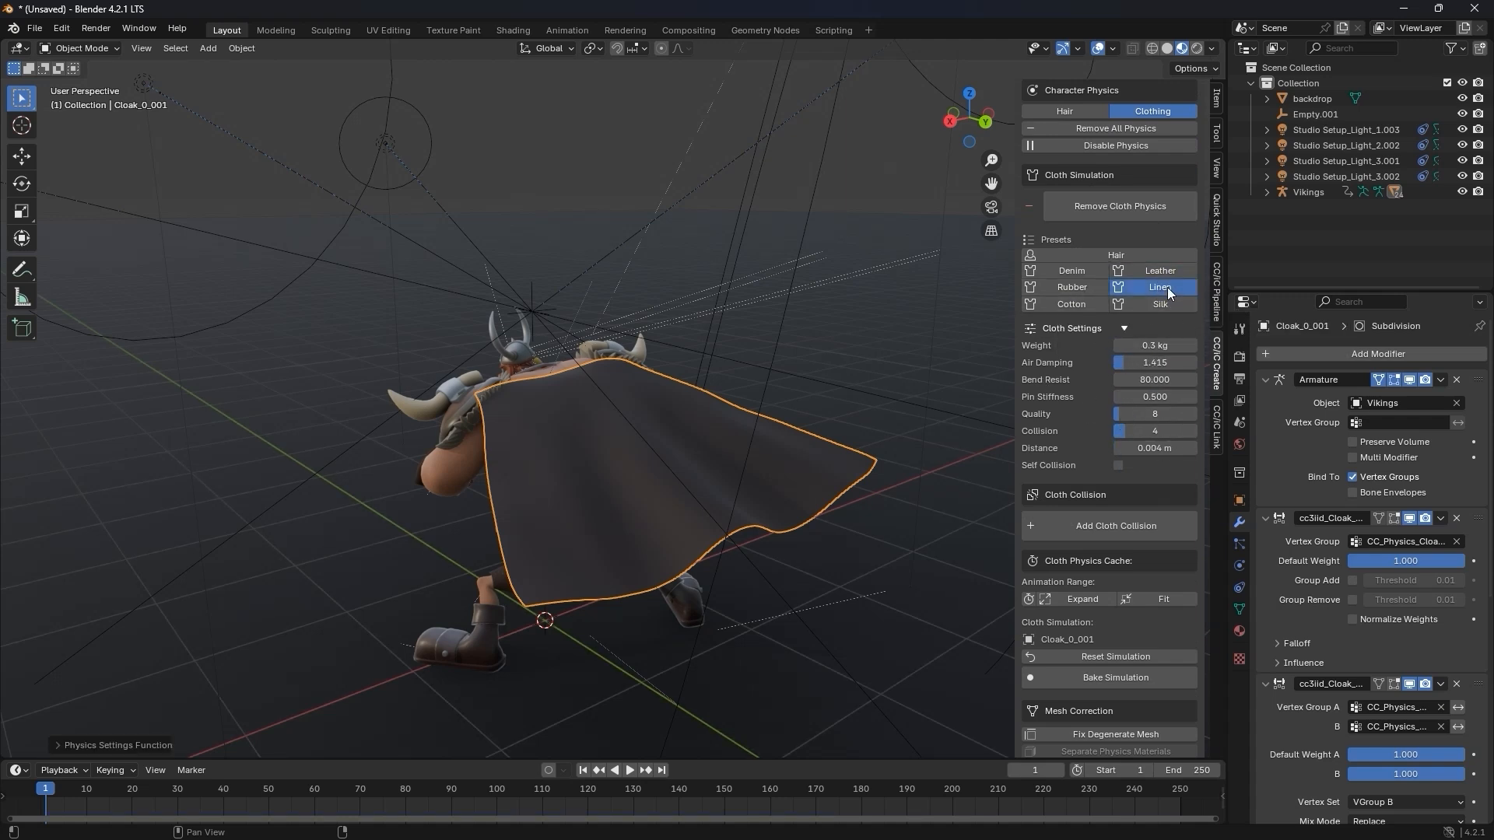
{"action": "left_click", "coordinate": [1166, 305]}
{"action": "left_click", "coordinate": [1154, 447]}
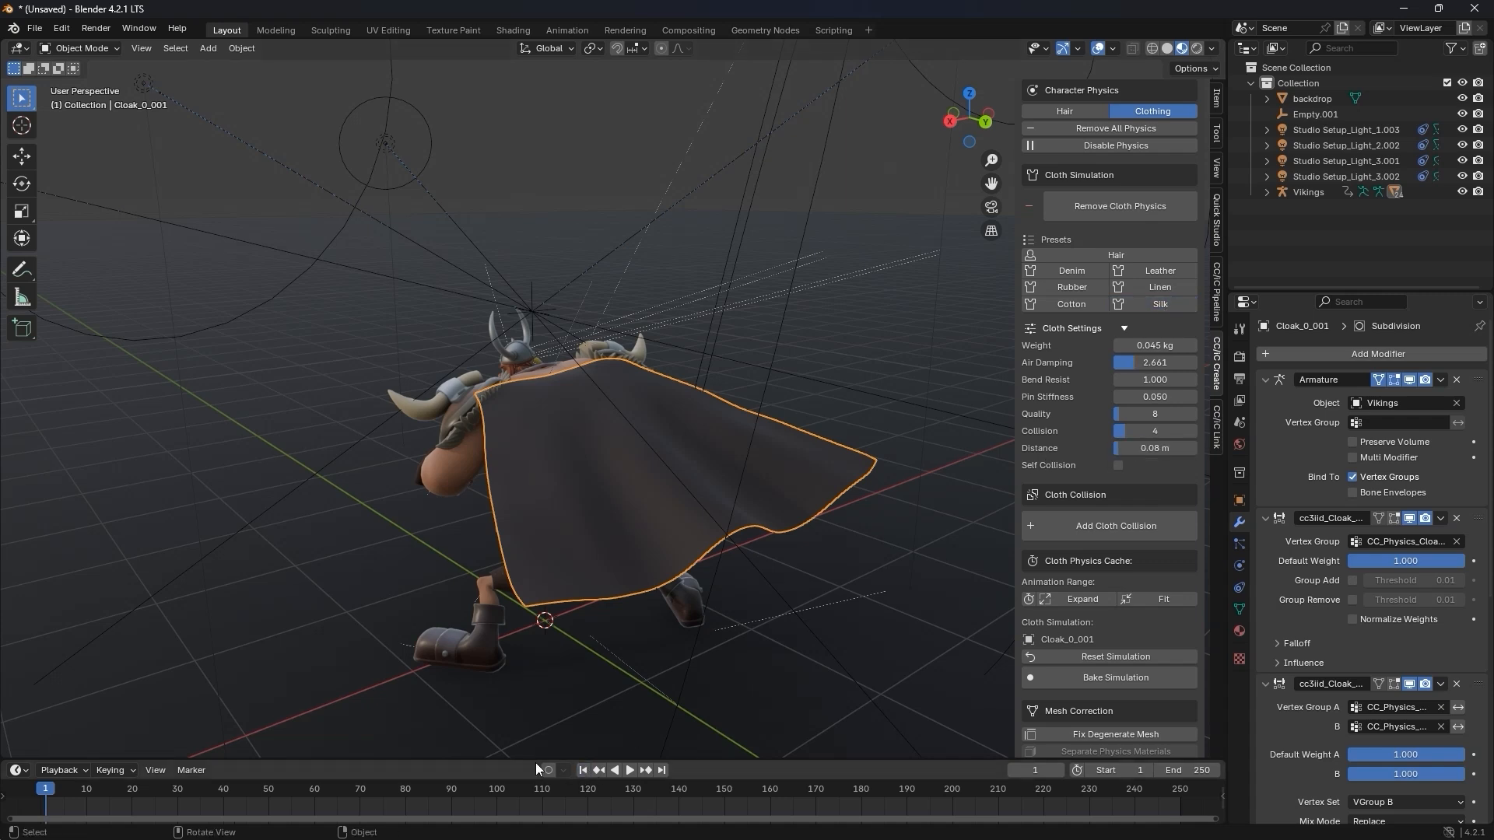
{"action": "left_click", "coordinate": [631, 769]}
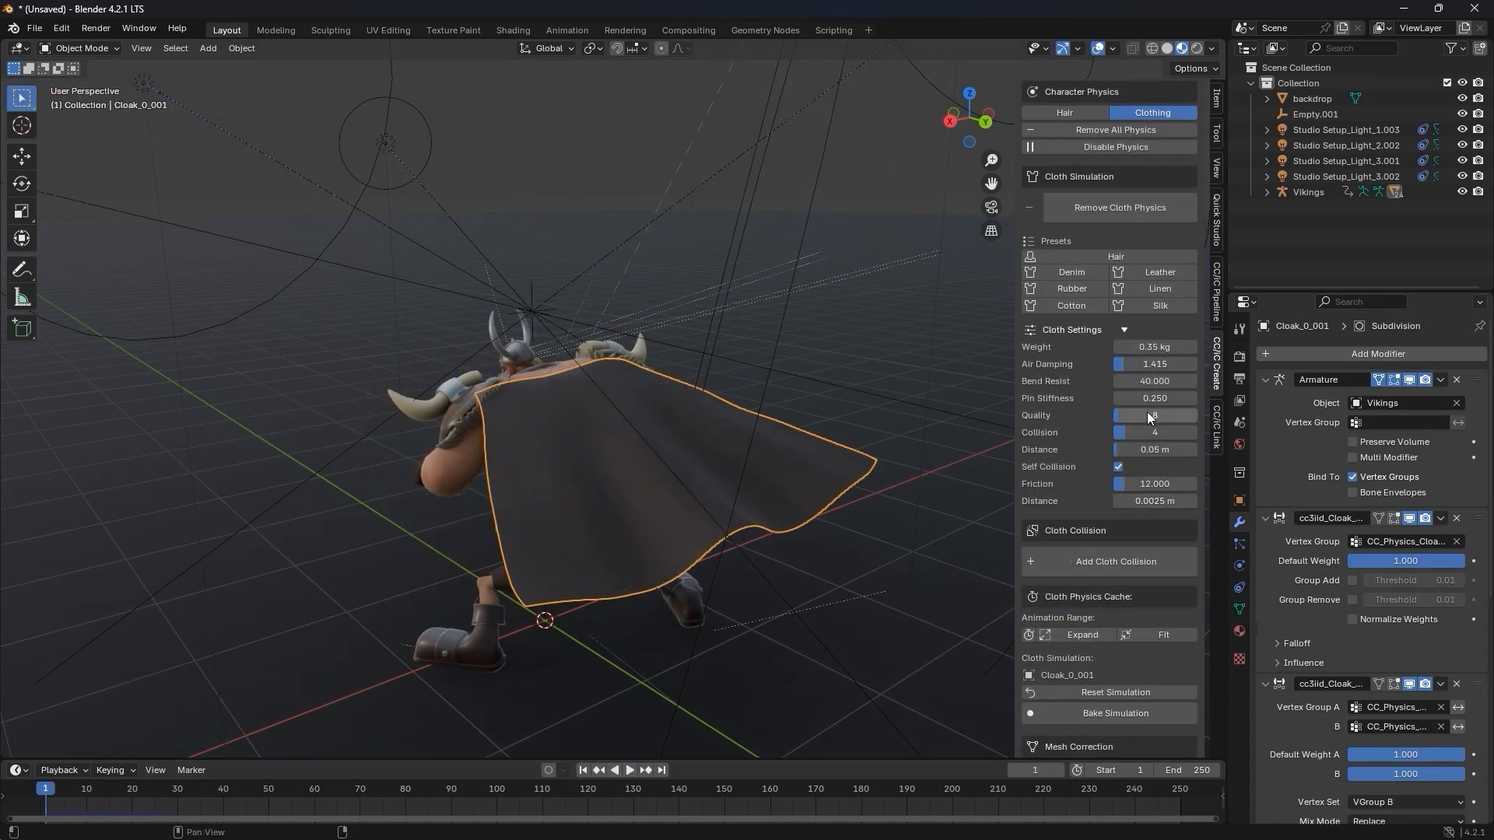
Step: Set the cloak's collision distance to 0.075 m and play the animation to test the cloth simulation
{"action": "left_click", "coordinate": [1127, 449]}
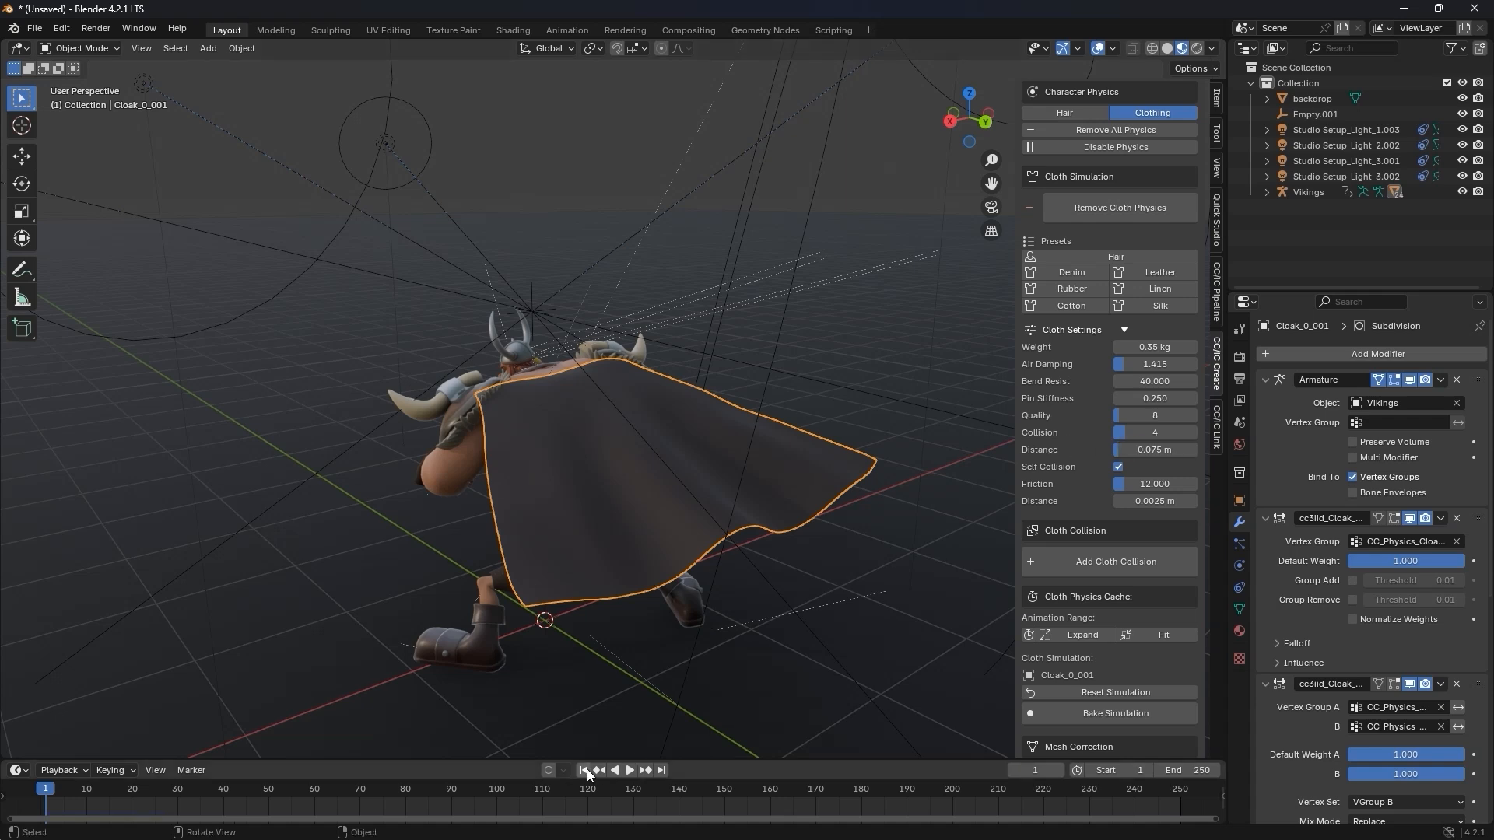
{"action": "left_click", "coordinate": [631, 770]}
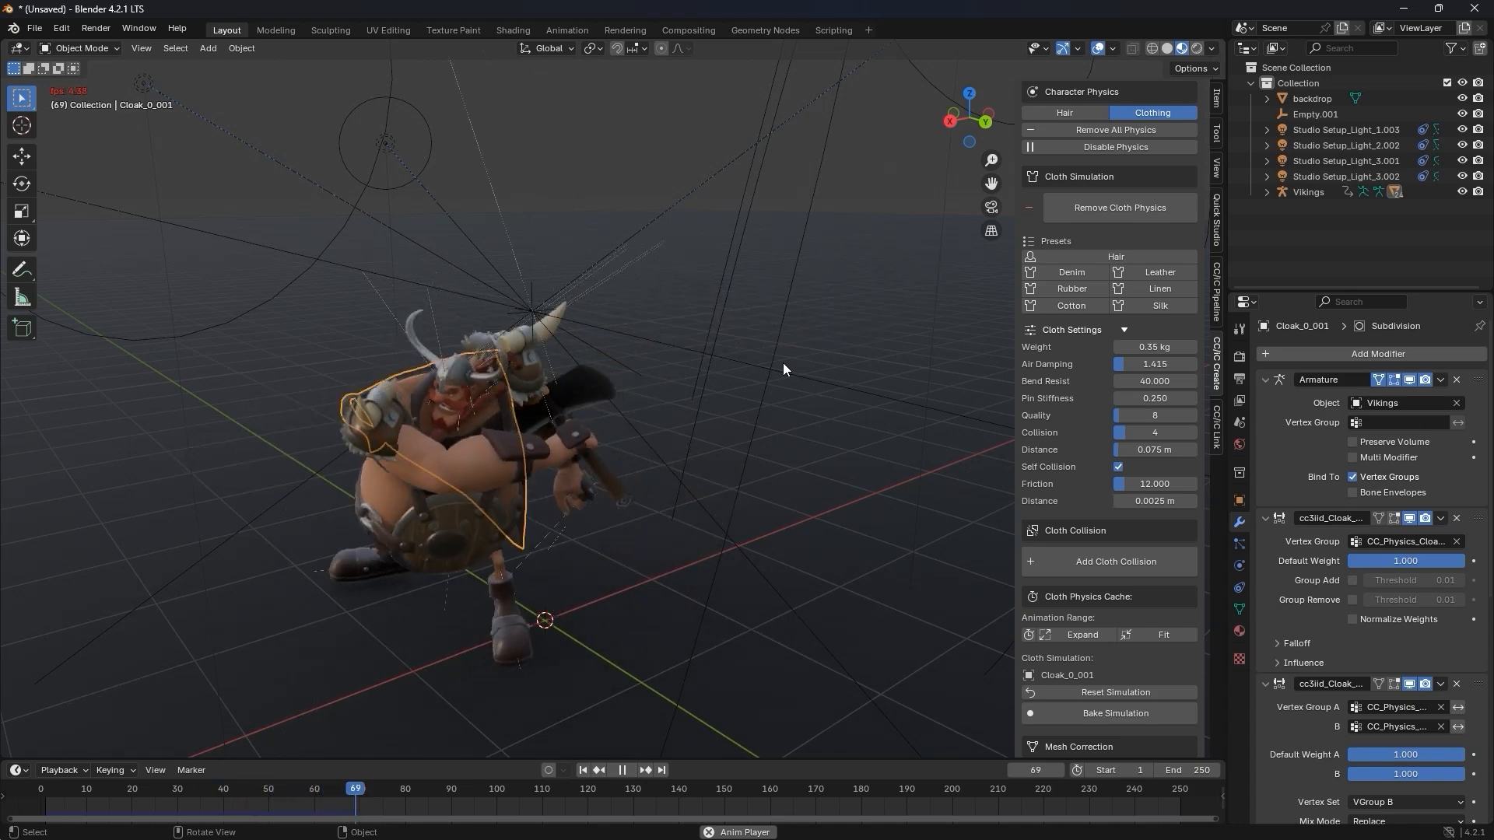
{"action": "key", "text": "Escape"}
Step: Examine the simulated cloak and select the body and its outfit pieces one by one to inspect their cloth collision settings
{"action": "middle_click_drag", "start_coordinate": [598, 463], "coordinate": [615, 355]}
{"action": "left_click", "coordinate": [753, 255]}
{"action": "middle_click_drag", "start_coordinate": [753, 254], "coordinate": [536, 505]}
{"action": "left_click", "coordinate": [516, 348]}
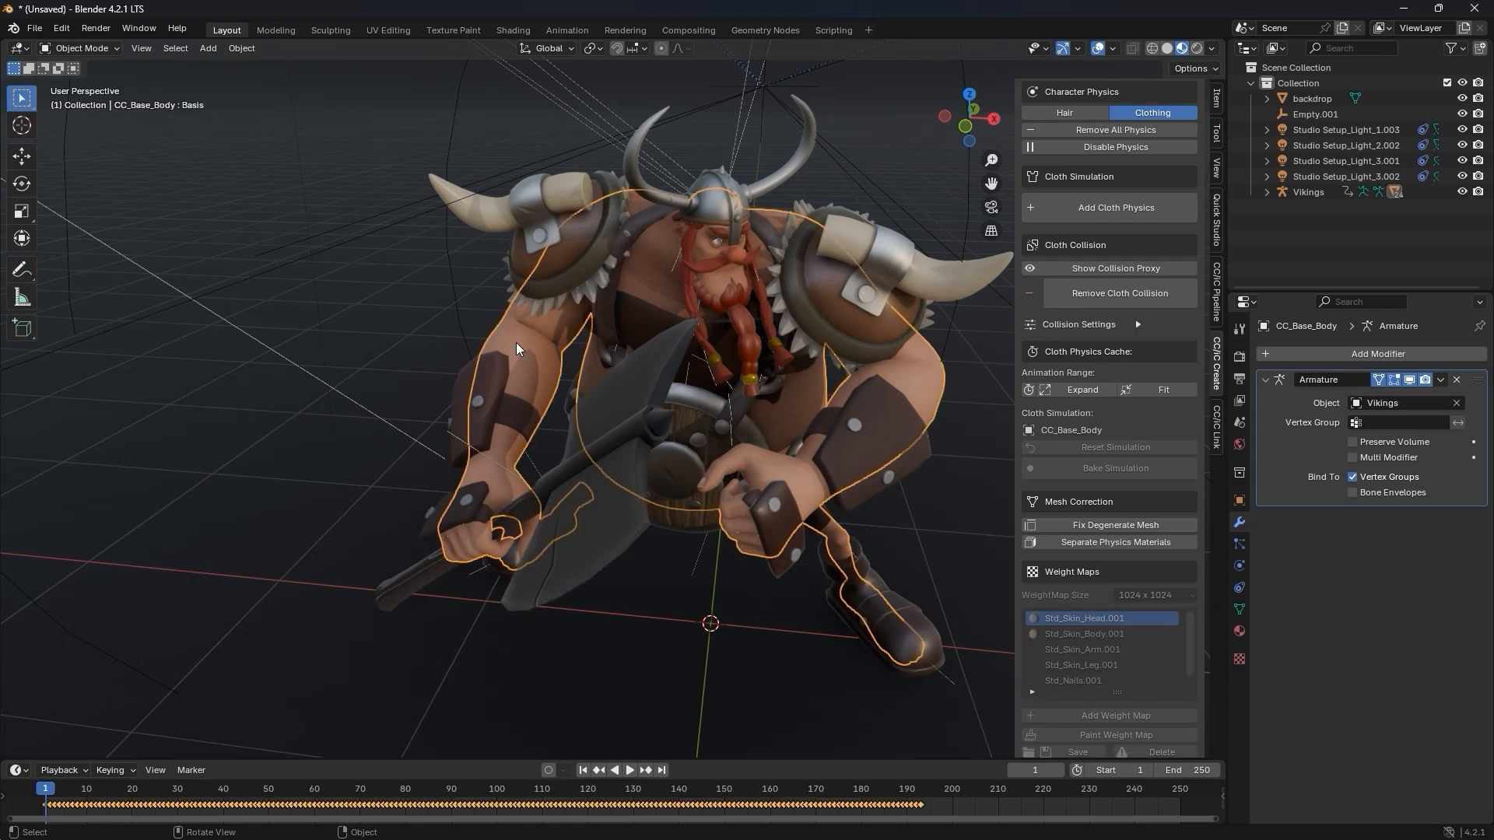
{"action": "left_click", "coordinate": [577, 227]}
{"action": "left_click", "coordinate": [530, 385]}
{"action": "left_click", "coordinate": [671, 498]}
{"action": "left_click", "coordinate": [561, 456]}
{"action": "middle_click_drag", "start_coordinate": [562, 456], "coordinate": [701, 443]}
{"action": "left_click", "coordinate": [1090, 300]}
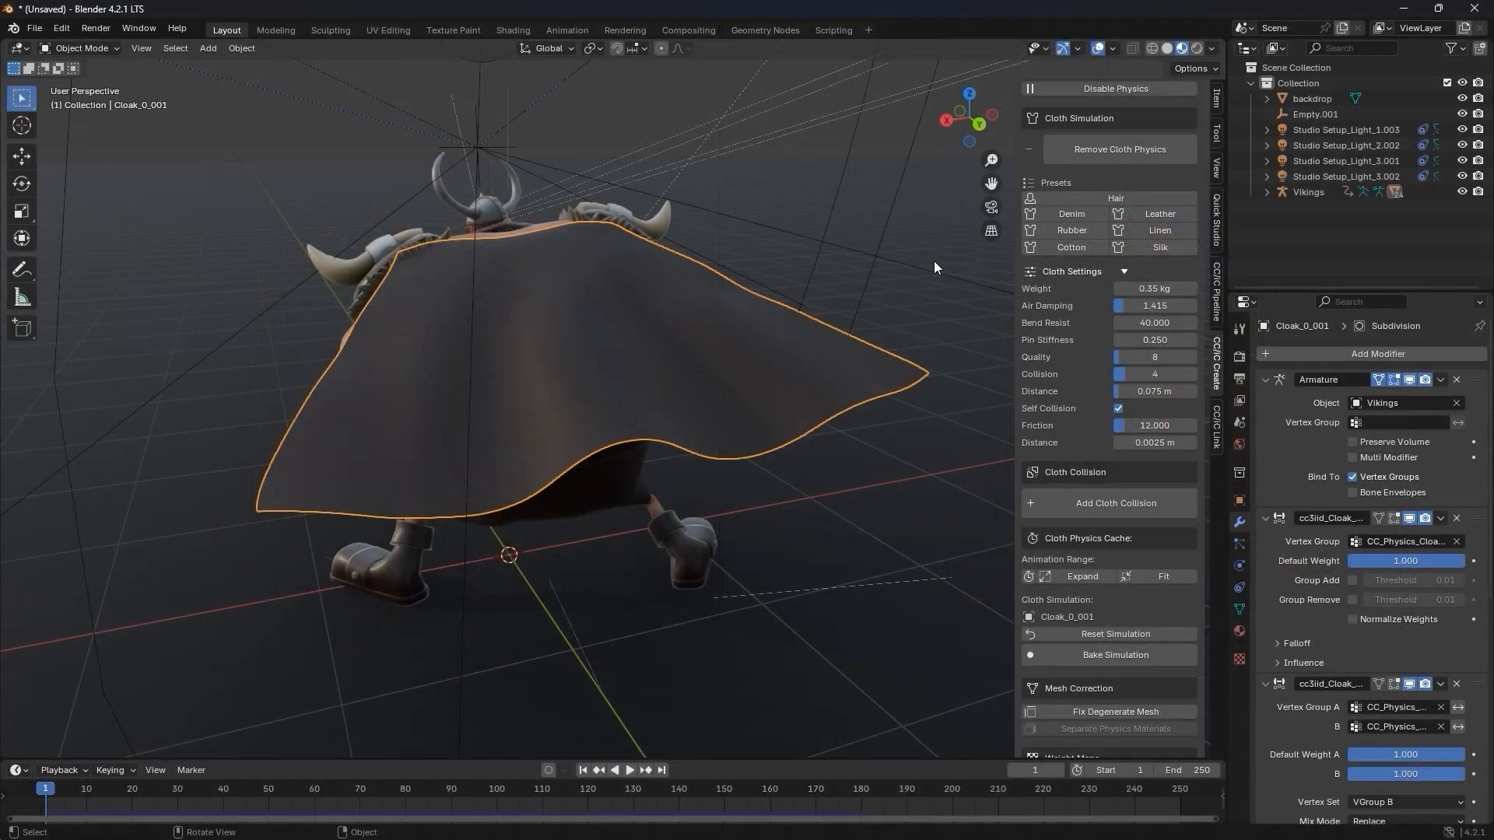
Step: Start painting the cloak's weight map and set up the Fill tool to paint with a gradient
{"action": "middle_click_drag", "start_coordinate": [765, 250], "coordinate": [773, 258]}
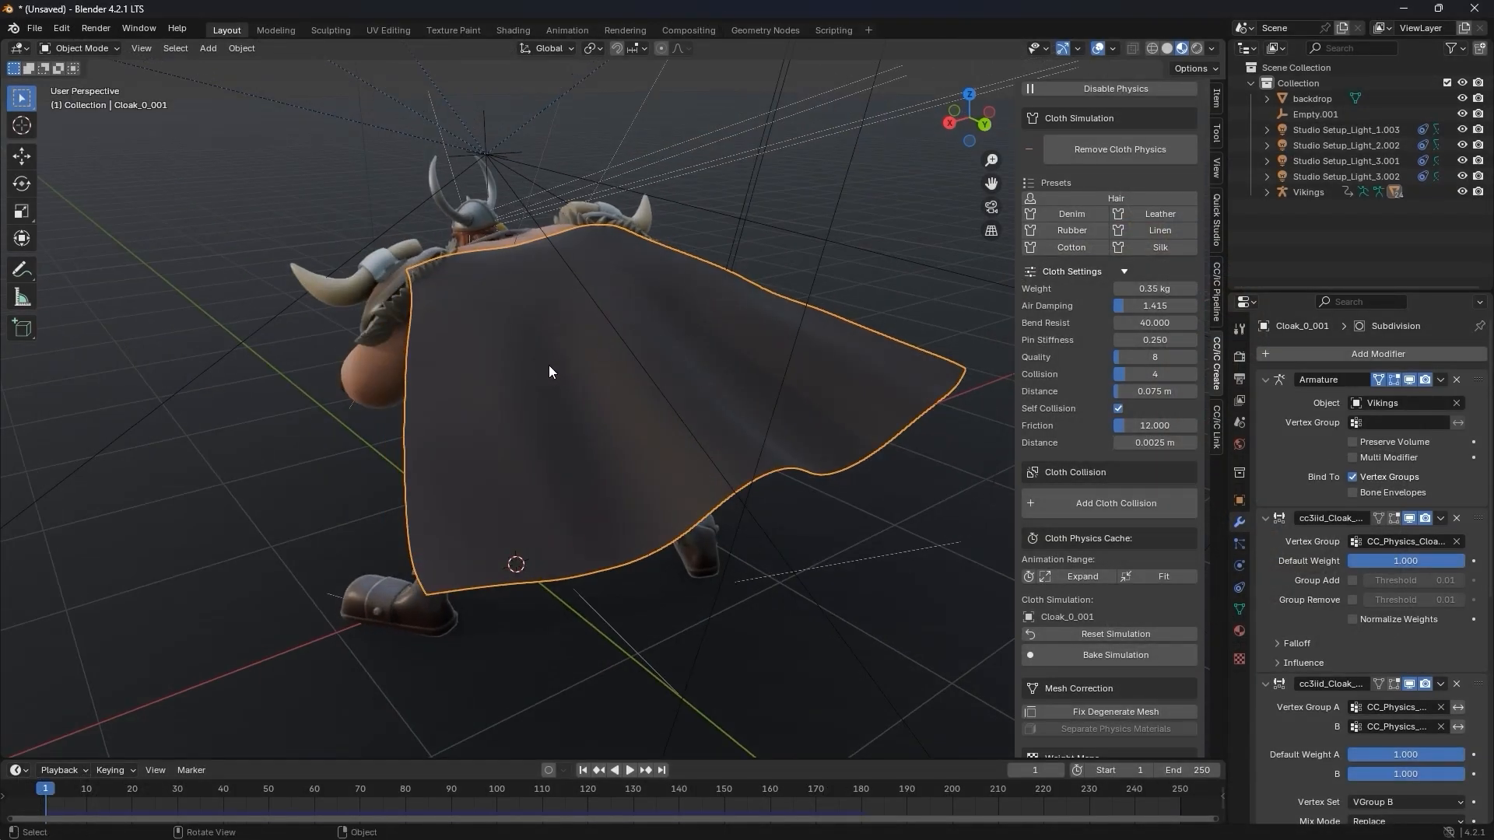
{"action": "scroll", "coordinate": [1071, 437], "scroll_direction": "down", "scroll_amount": 8}
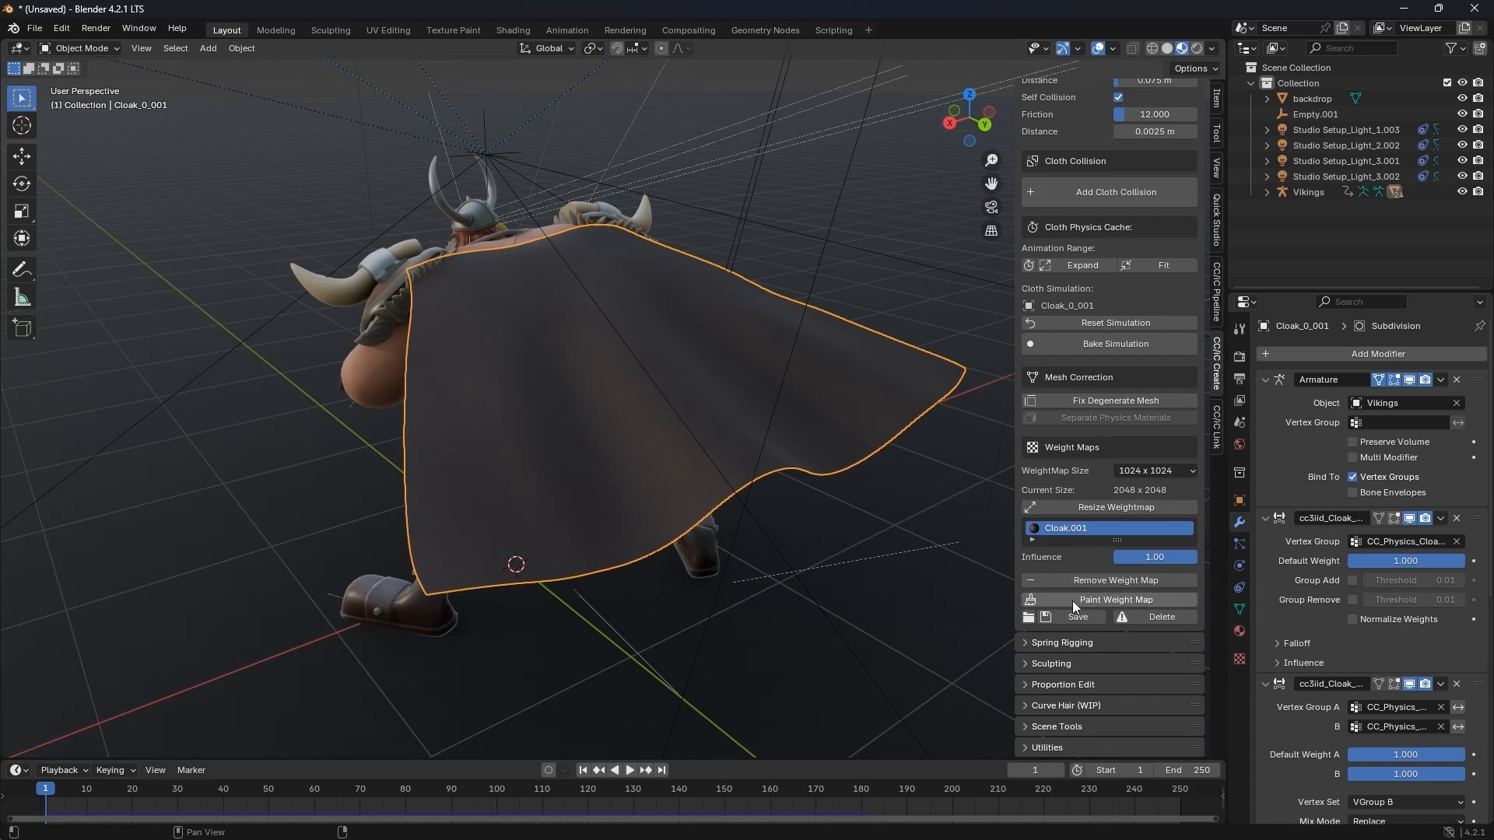
{"action": "left_click", "coordinate": [1149, 600]}
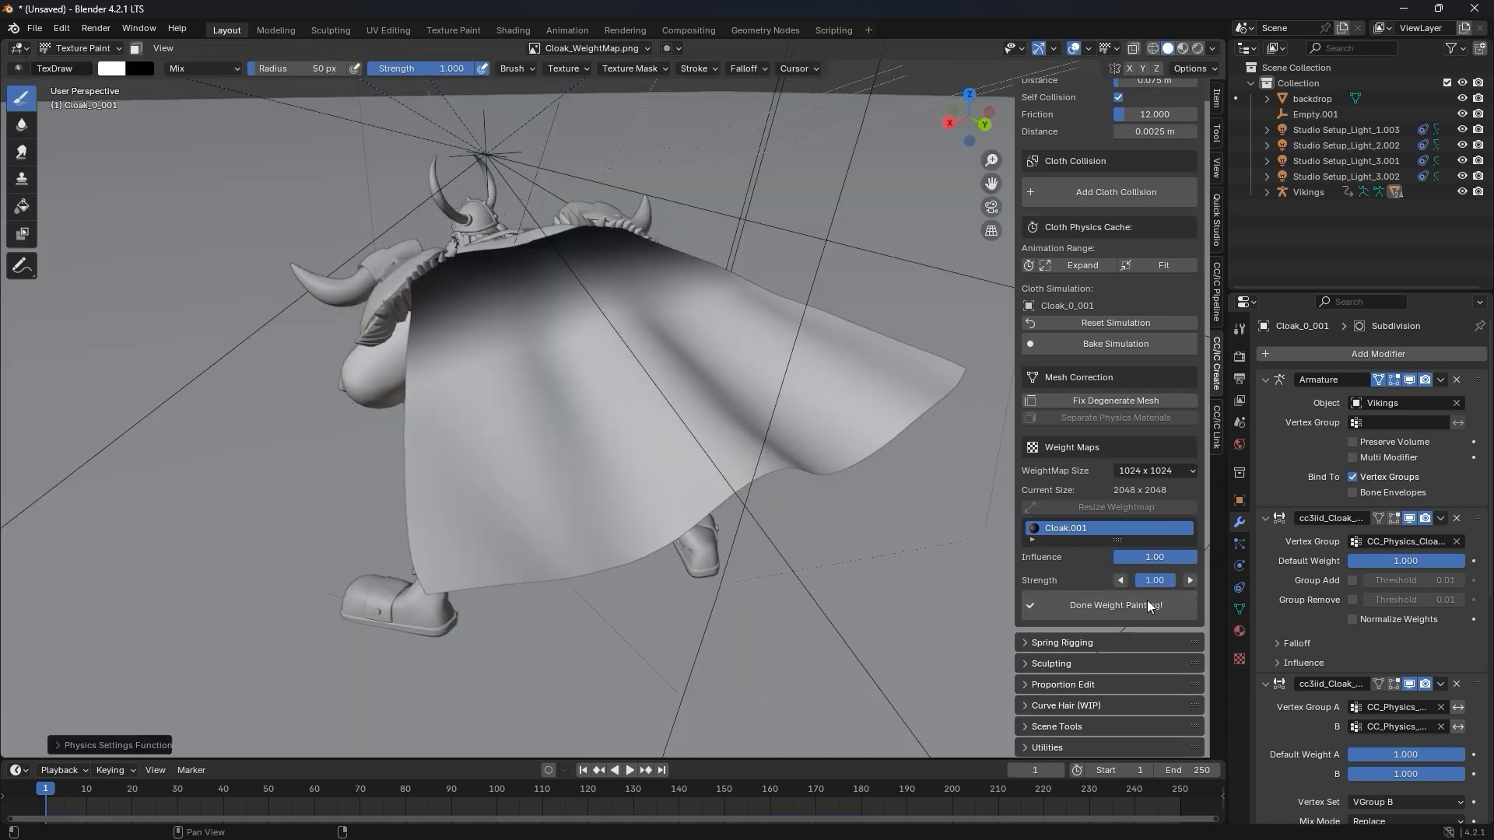
{"action": "mouse_move", "coordinate": [591, 420]}
{"action": "middle_mouse_down"}
{"action": "mouse_move", "coordinate": [686, 410]}
{"action": "mouse_move", "coordinate": [740, 350]}
{"action": "mouse_move", "coordinate": [654, 400]}
{"action": "mouse_move", "coordinate": [573, 377]}
{"action": "mouse_move", "coordinate": [611, 384]}
{"action": "middle_mouse_up"}
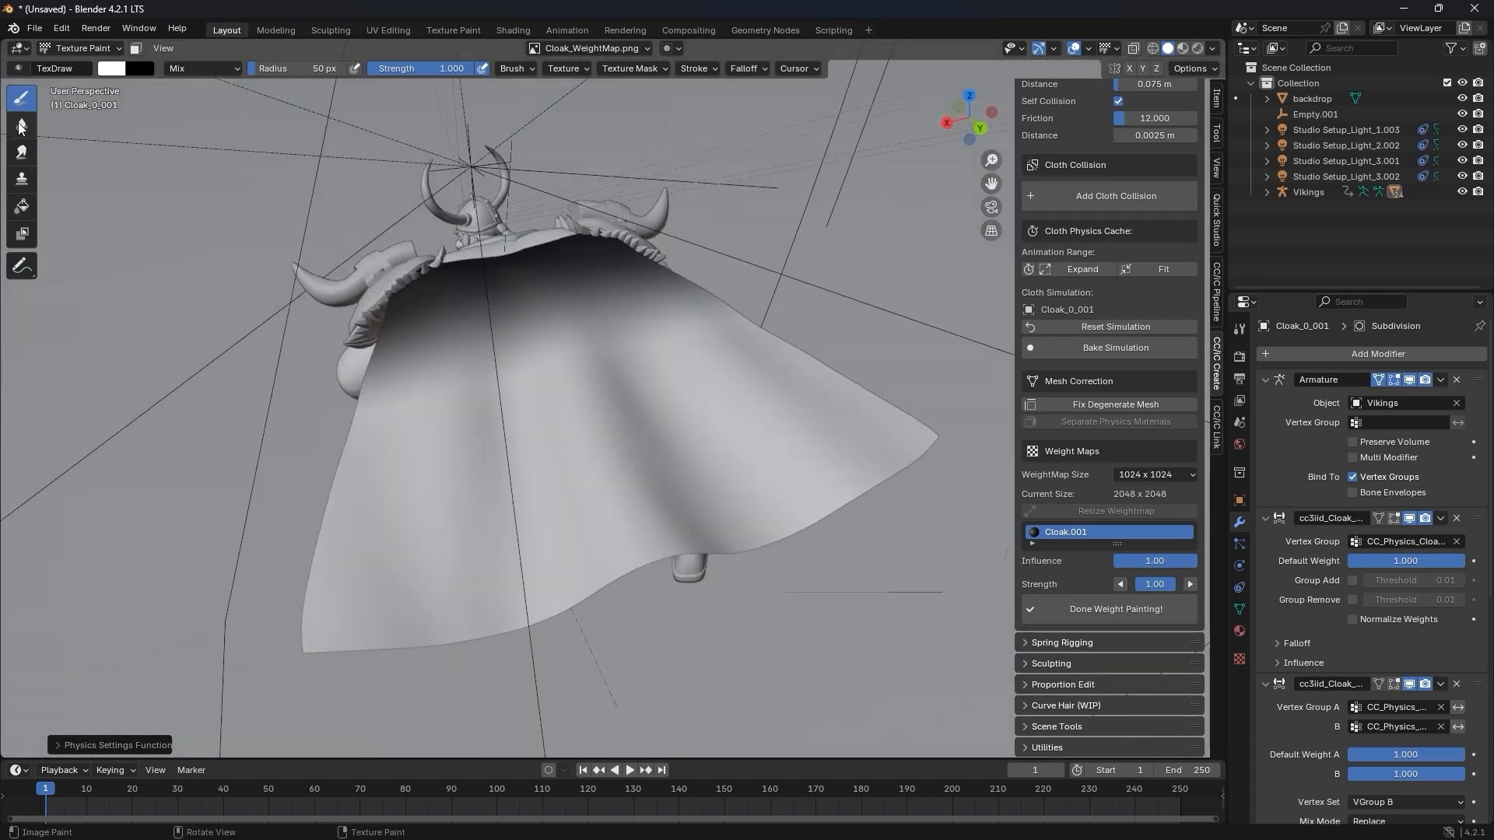
{"action": "left_click", "coordinate": [22, 207]}
{"action": "left_click", "coordinate": [1239, 329]}
{"action": "scroll", "coordinate": [1375, 554], "scroll_direction": "down", "scroll_amount": 2}
{"action": "left_click", "coordinate": [1415, 535]}
Step: Fill the cloak's weight map with linear gradients running from the shoulders downward until the transition fits, and finish weight painting
{"action": "middle_click_drag", "start_coordinate": [709, 396], "coordinate": [743, 408]}
{"action": "left_click_drag", "start_coordinate": [597, 427], "coordinate": [654, 482]}
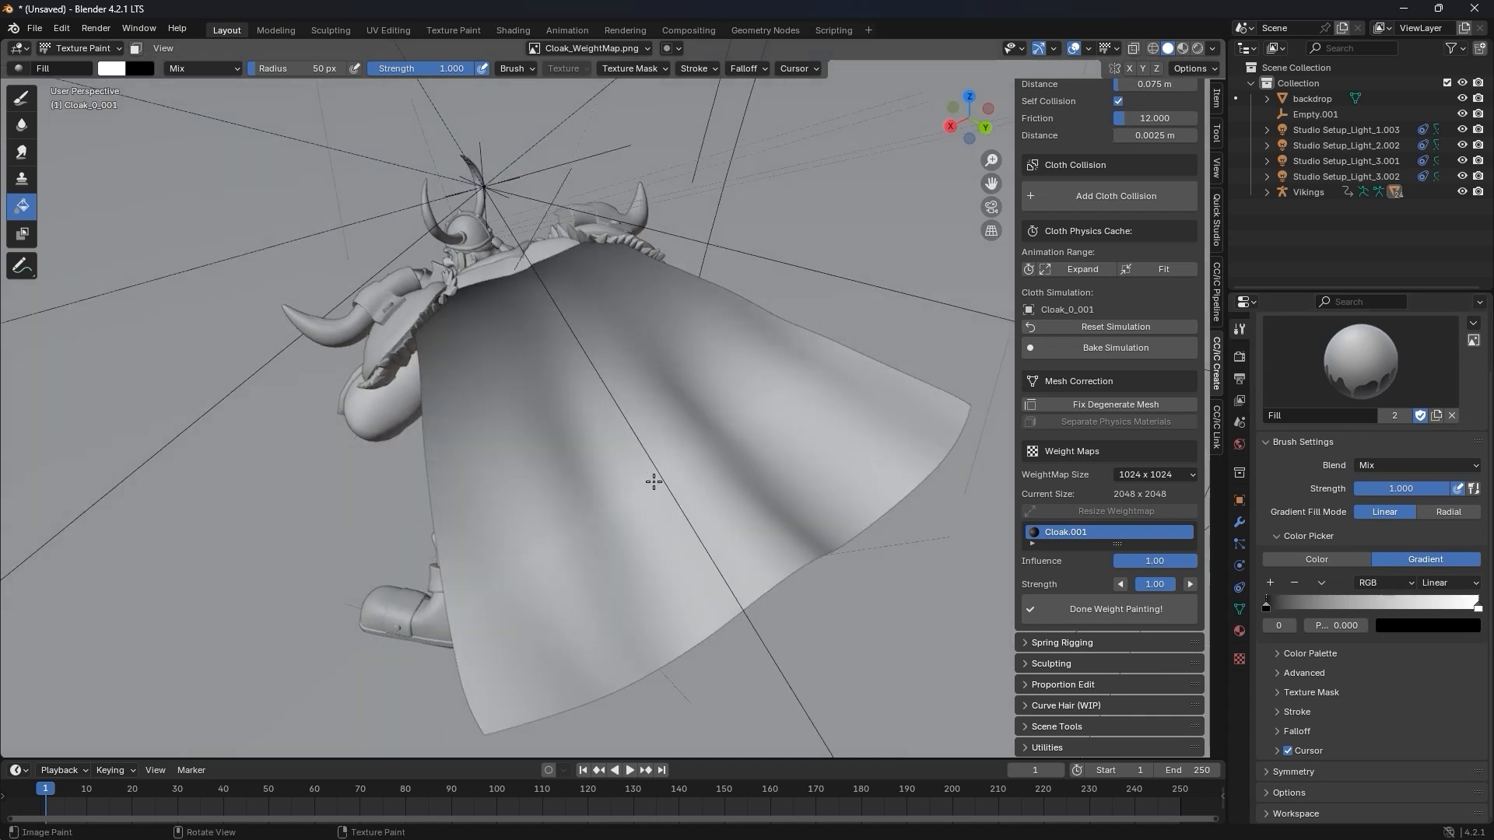
{"action": "mouse_move", "coordinate": [549, 322]}
{"action": "left_mouse_down"}
{"action": "mouse_move", "coordinate": [597, 482]}
{"action": "mouse_move", "coordinate": [630, 482]}
{"action": "left_mouse_up"}
{"action": "left_click_drag", "start_coordinate": [544, 291], "coordinate": [552, 306]}
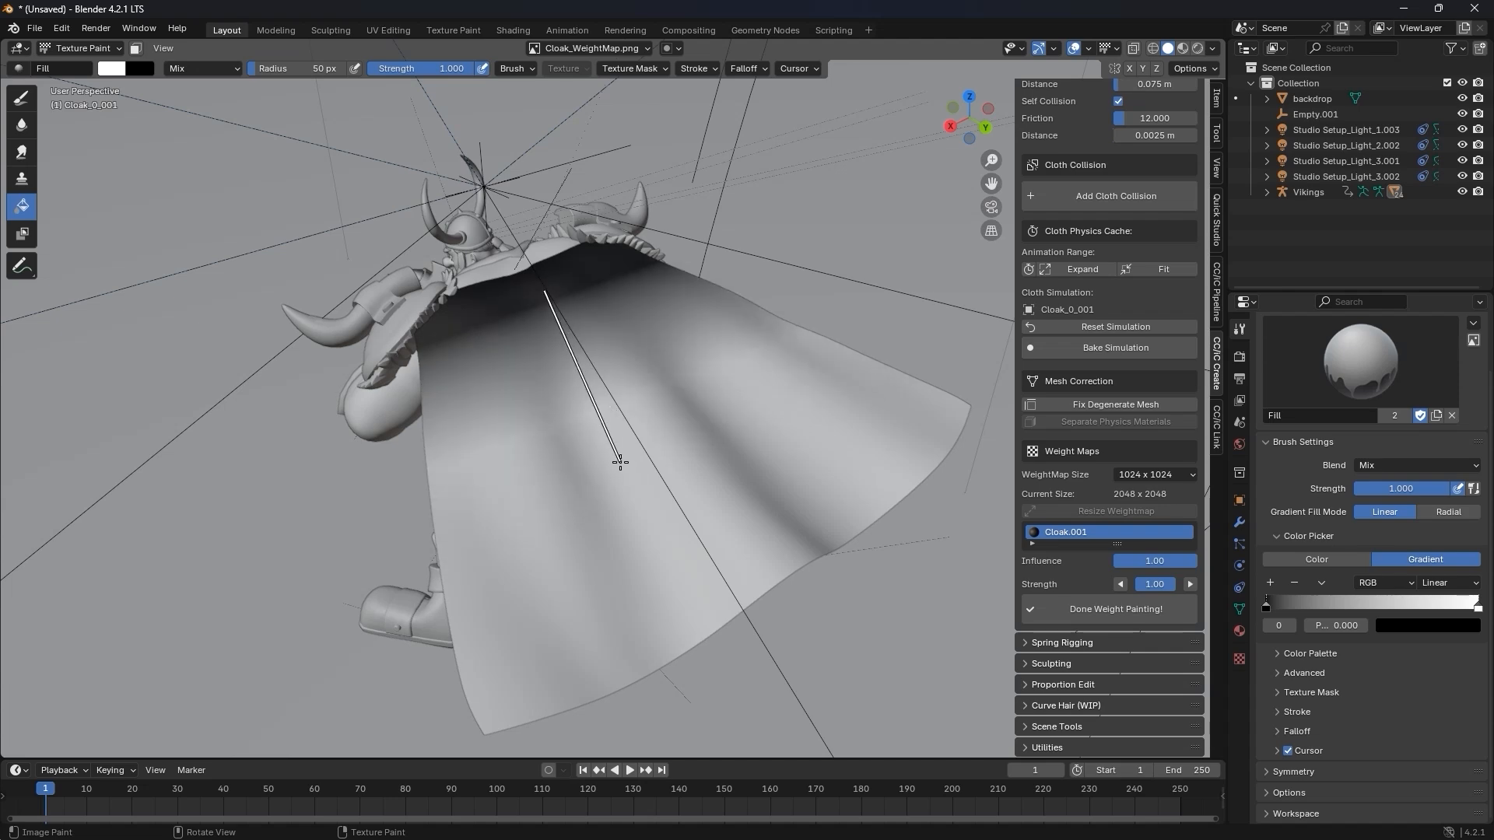
{"action": "left_click_drag", "start_coordinate": [620, 462], "coordinate": [620, 464]}
{"action": "middle_click_drag", "start_coordinate": [620, 463], "coordinate": [580, 393]}
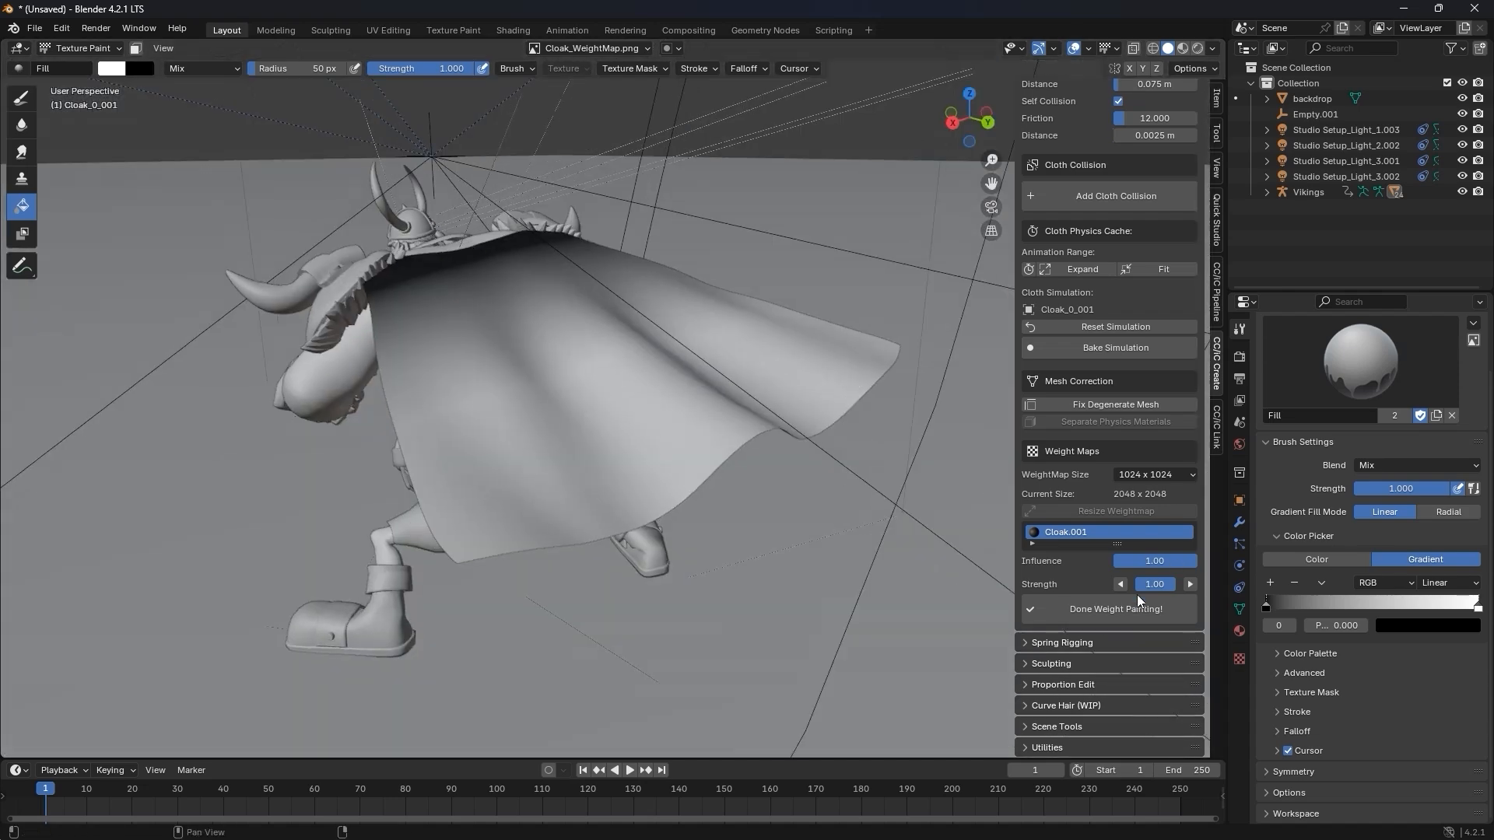
{"action": "left_click", "coordinate": [1078, 615]}
Step: Reset the cloak's cloth simulation and play it from the first frame to test the repainted weight map
{"action": "middle_click_drag", "start_coordinate": [467, 405], "coordinate": [414, 384]}
{"action": "scroll", "coordinate": [1085, 435], "scroll_direction": "up", "scroll_amount": 3}
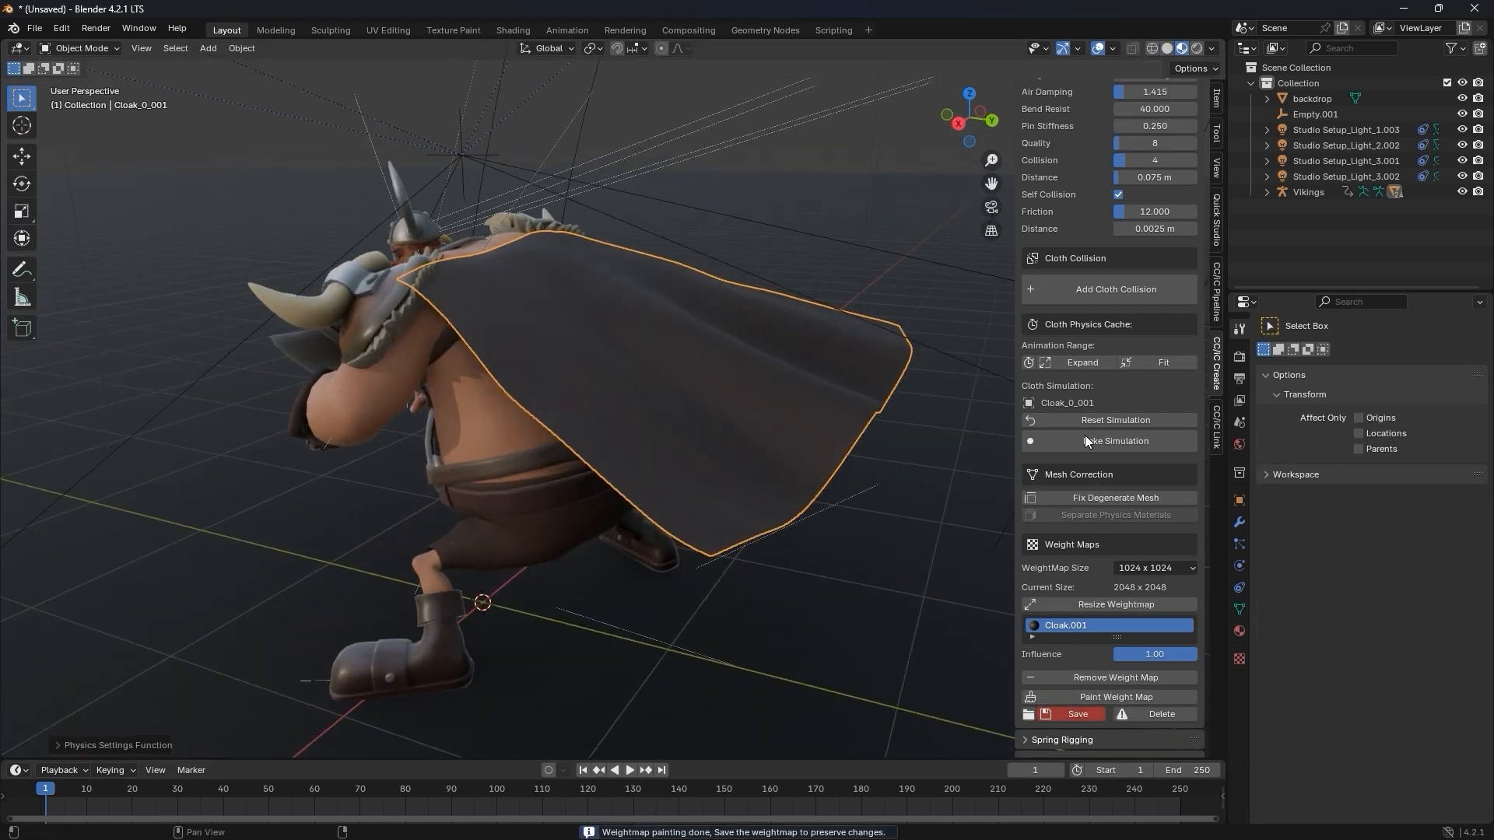
{"action": "left_click", "coordinate": [1155, 422]}
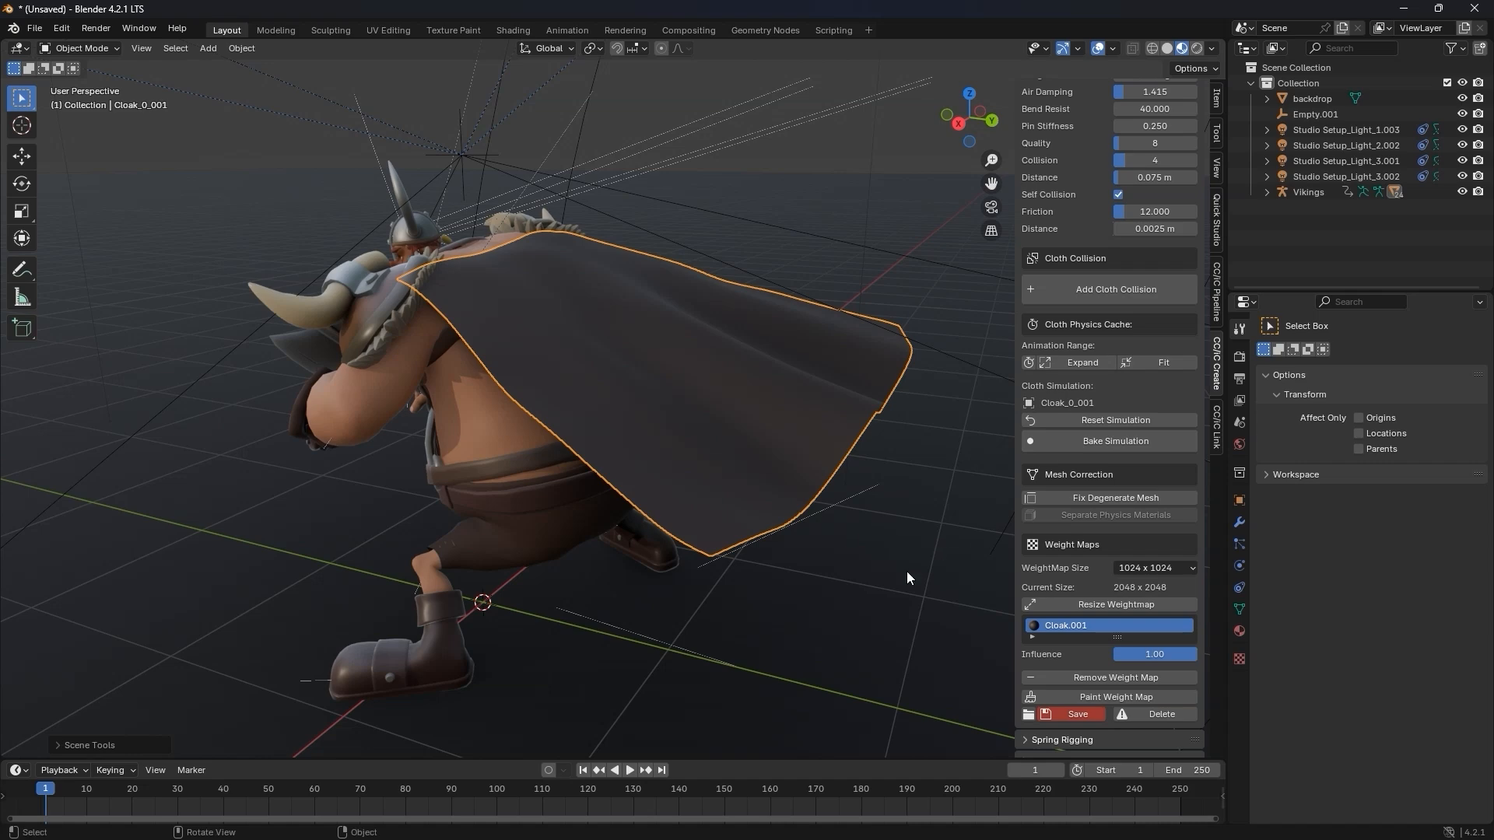
{"action": "left_click", "coordinate": [583, 770]}
{"action": "middle_click_drag", "start_coordinate": [682, 593], "coordinate": [658, 592]}
{"action": "scroll", "coordinate": [661, 595], "scroll_direction": "down", "scroll_amount": 1}
{"action": "left_click", "coordinate": [629, 770]}
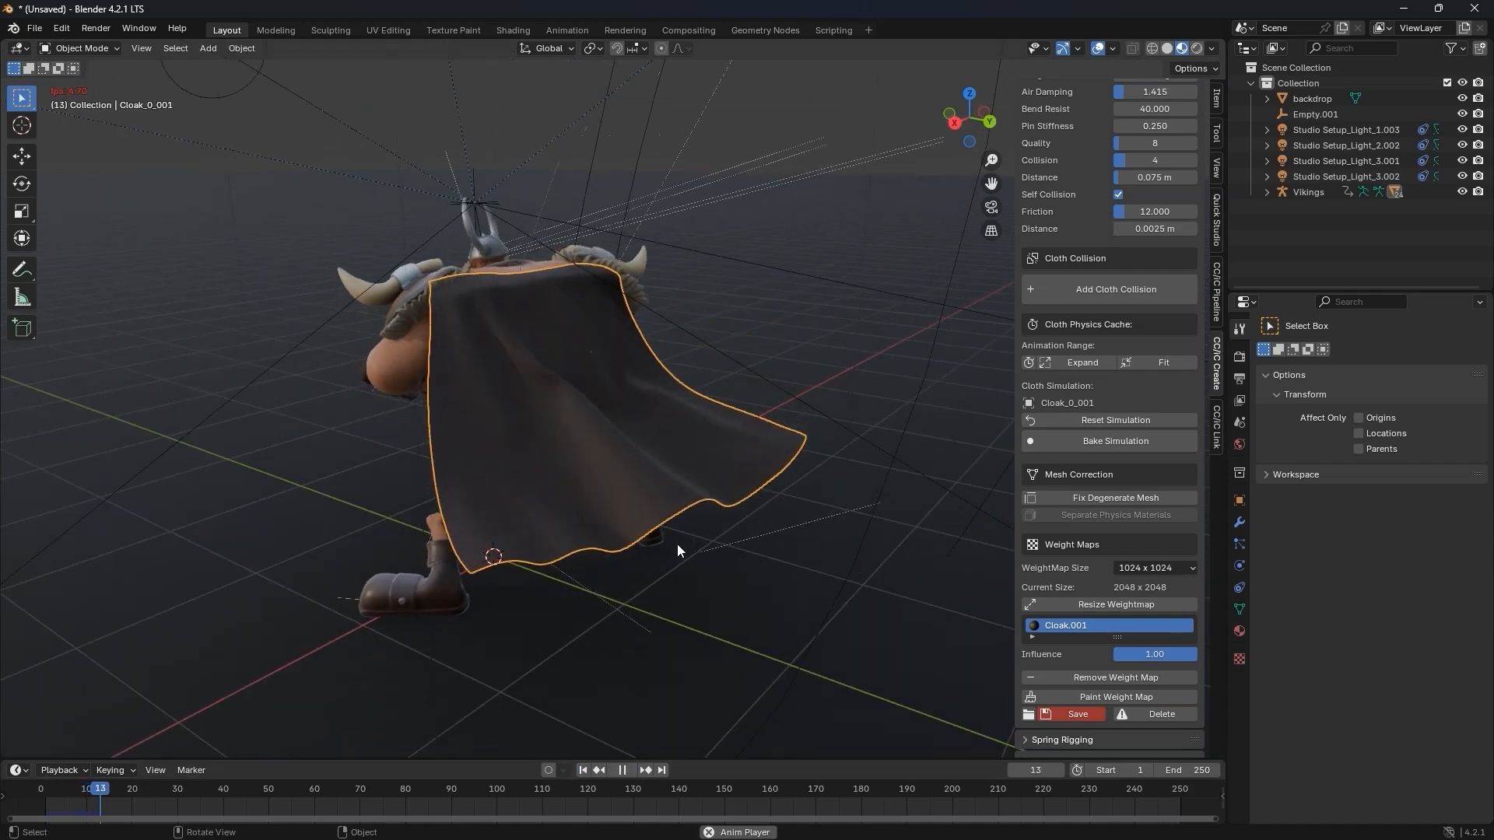
{"action": "left_click_drag", "start_coordinate": [105, 797], "coordinate": [174, 797]}
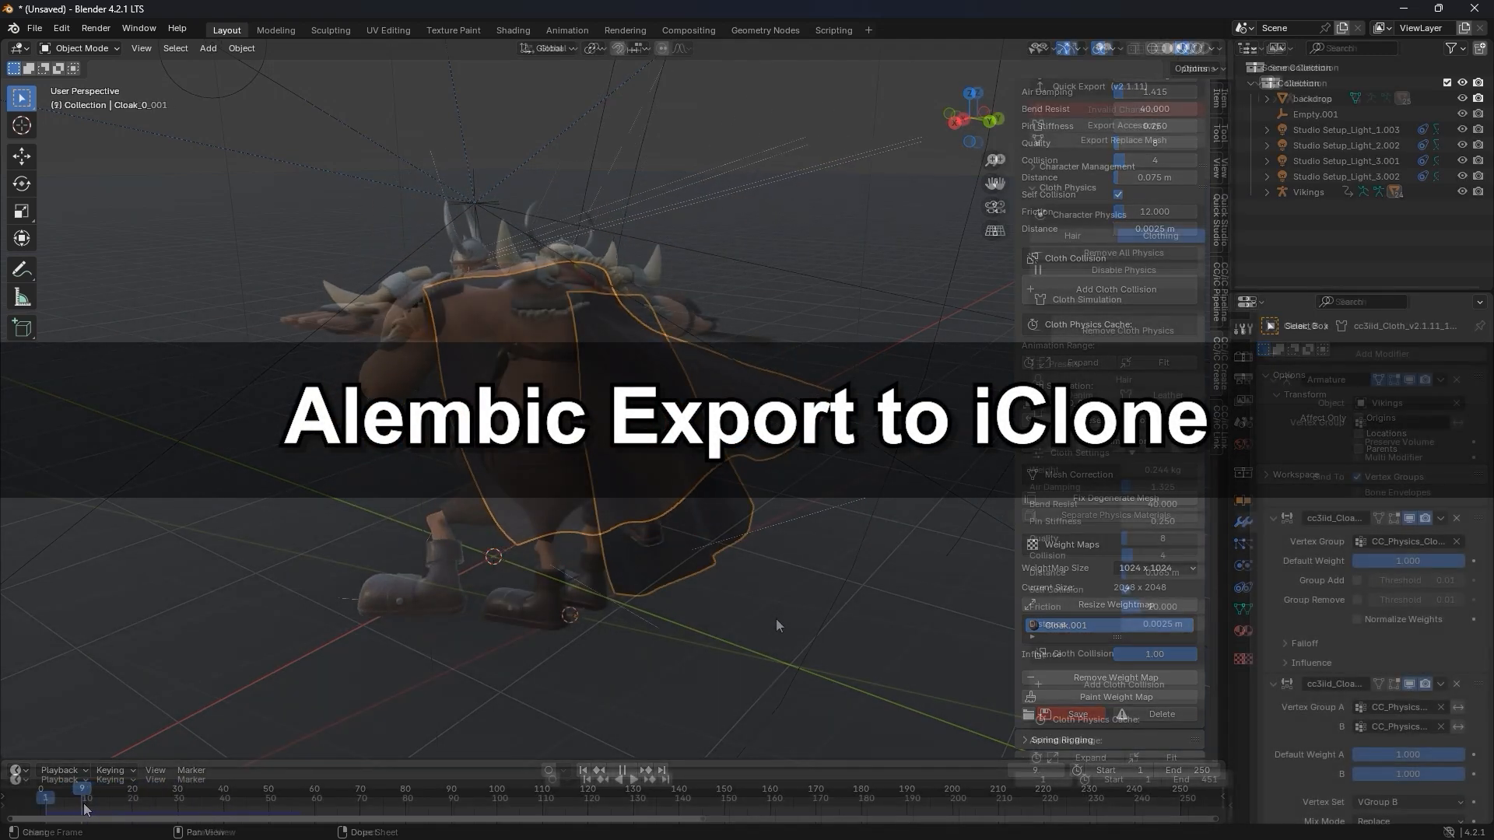
Step: Play and scrub through the prepared cloak animation, and return to frame 1
{"action": "left_click", "coordinate": [634, 780]}
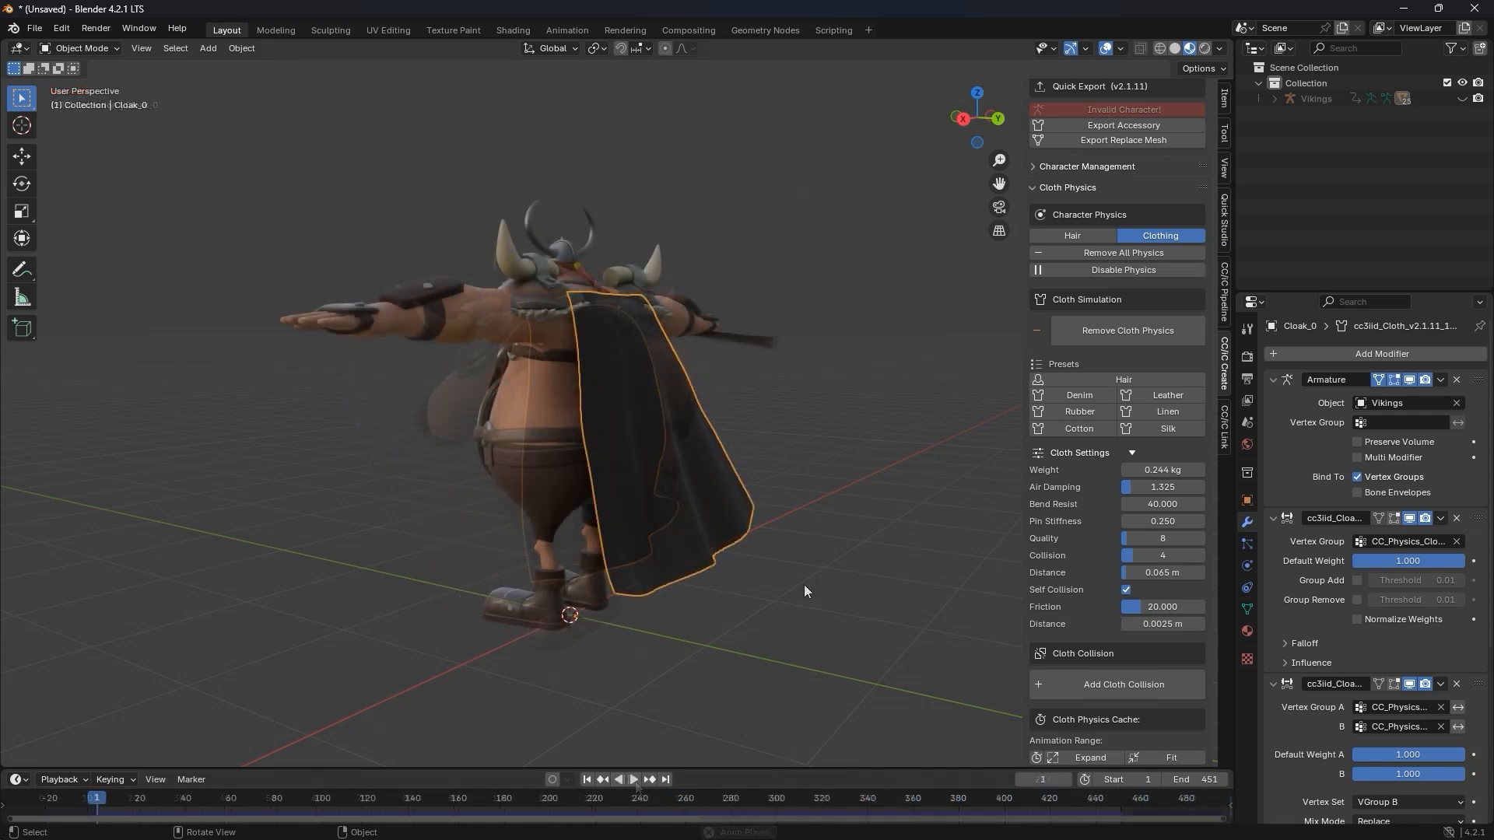
{"action": "left_click_drag", "start_coordinate": [100, 799], "coordinate": [708, 786]}
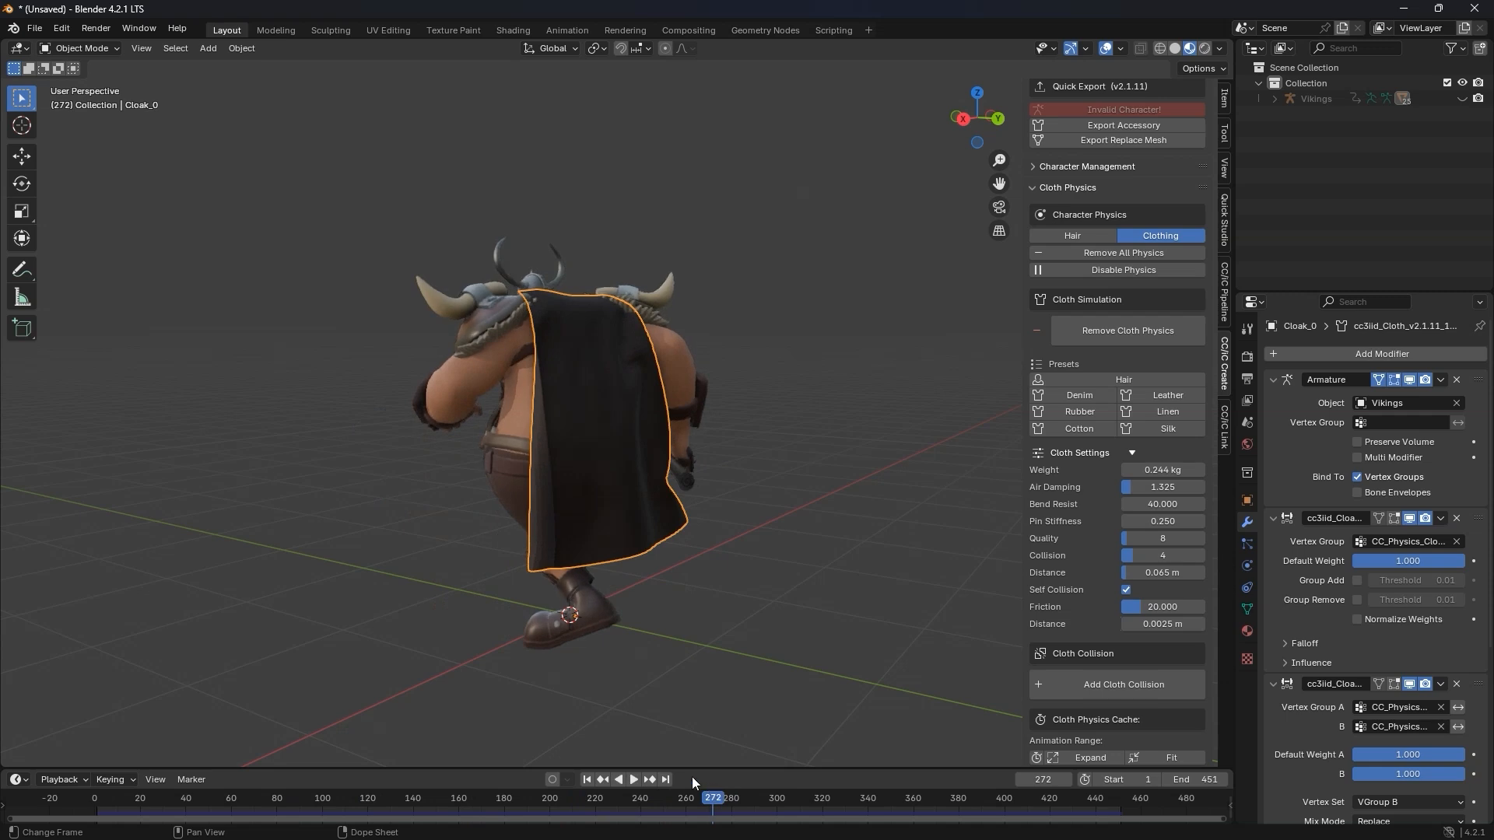
{"action": "left_click", "coordinate": [588, 779]}
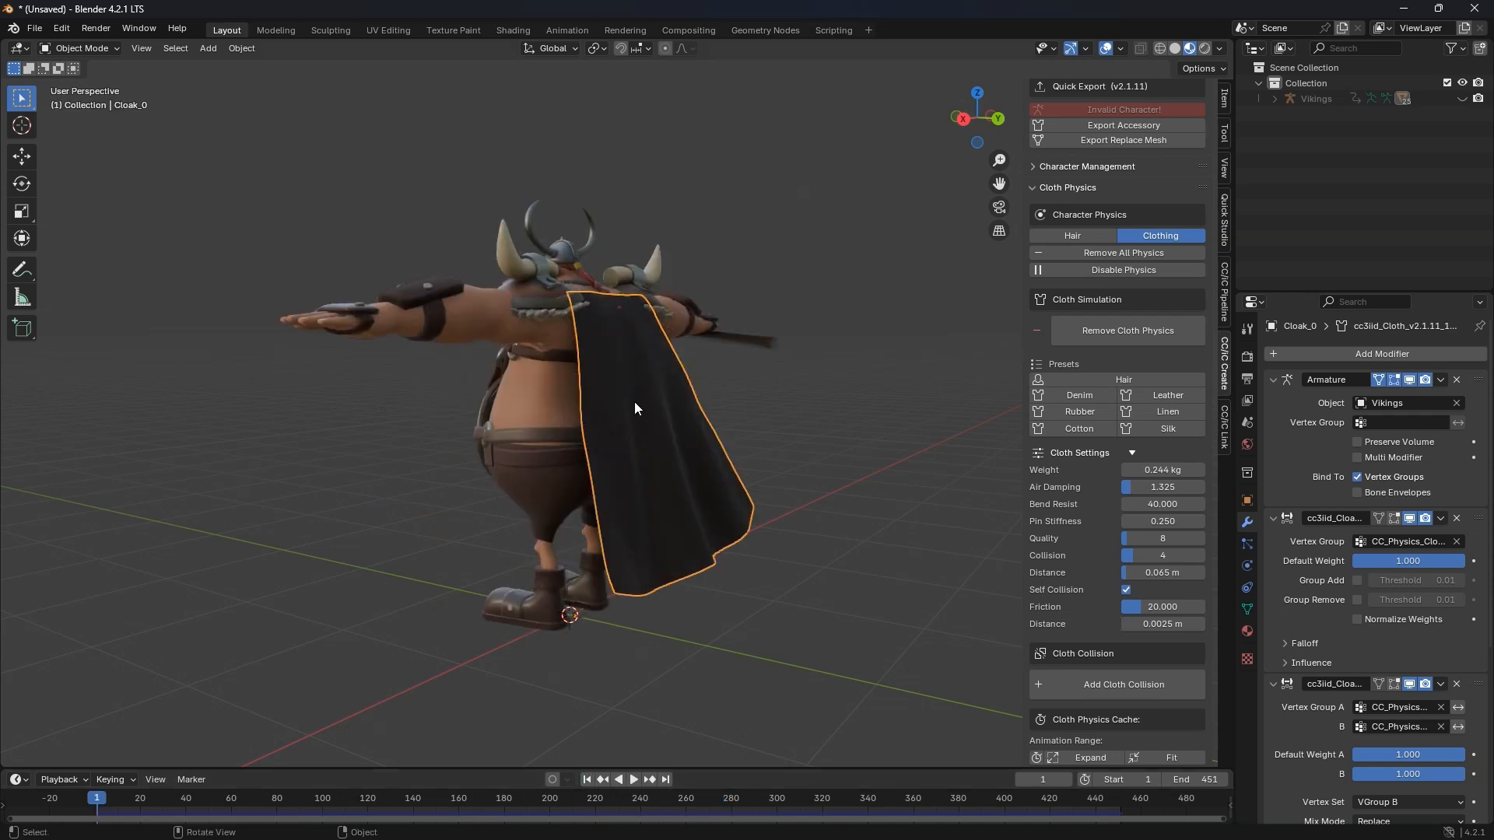
Step: Export the selected cloak to the ABC folder as the Alembic file Vikings.abc, with Selection Only and frames 1 to 451
{"action": "left_click", "coordinate": [33, 28]}
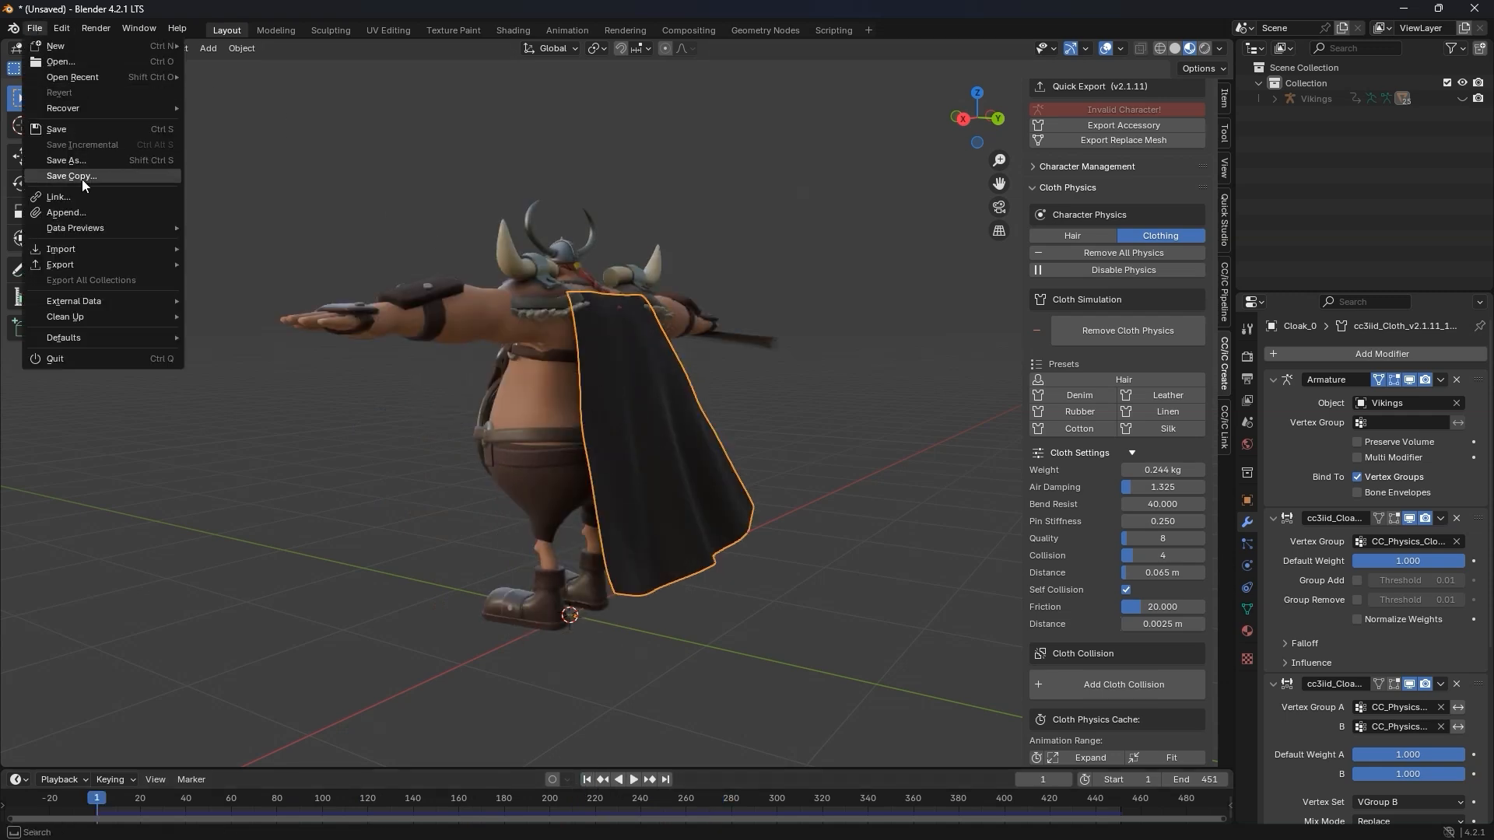
{"action": "mouse_move", "coordinate": [95, 259]}
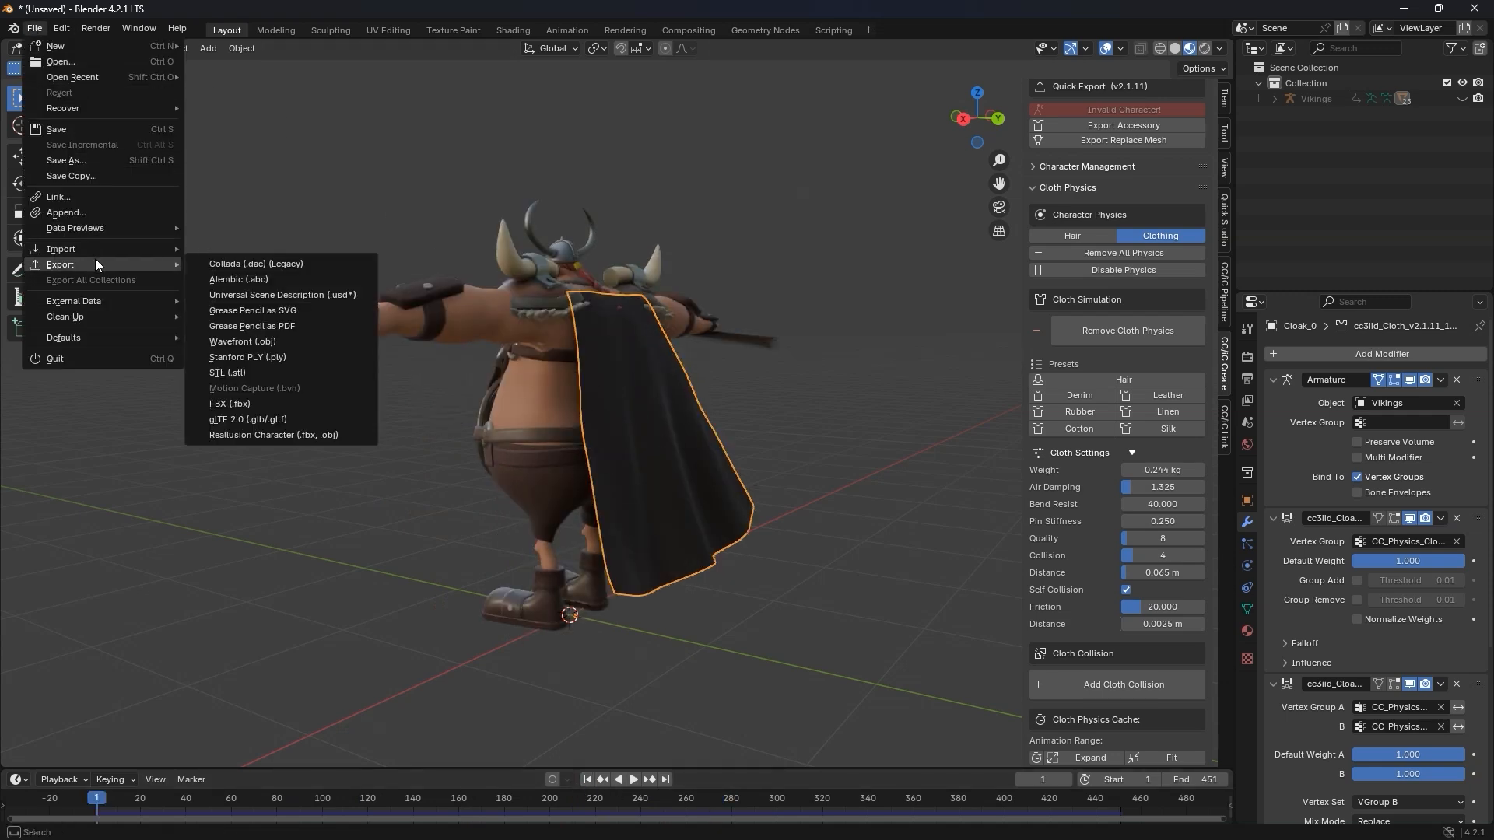
{"action": "left_click", "coordinate": [308, 279]}
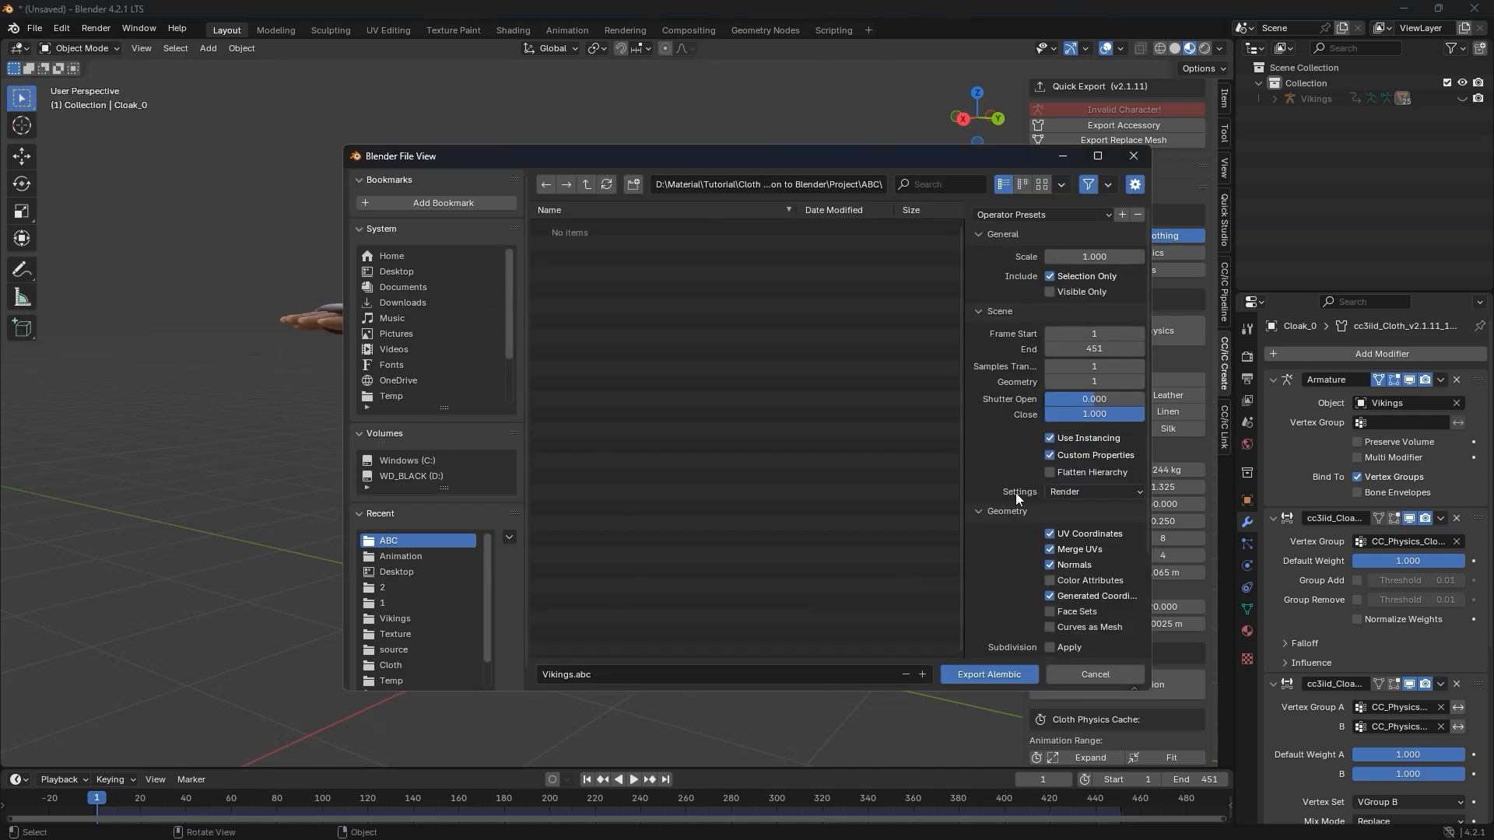
{"action": "left_click", "coordinate": [963, 675]}
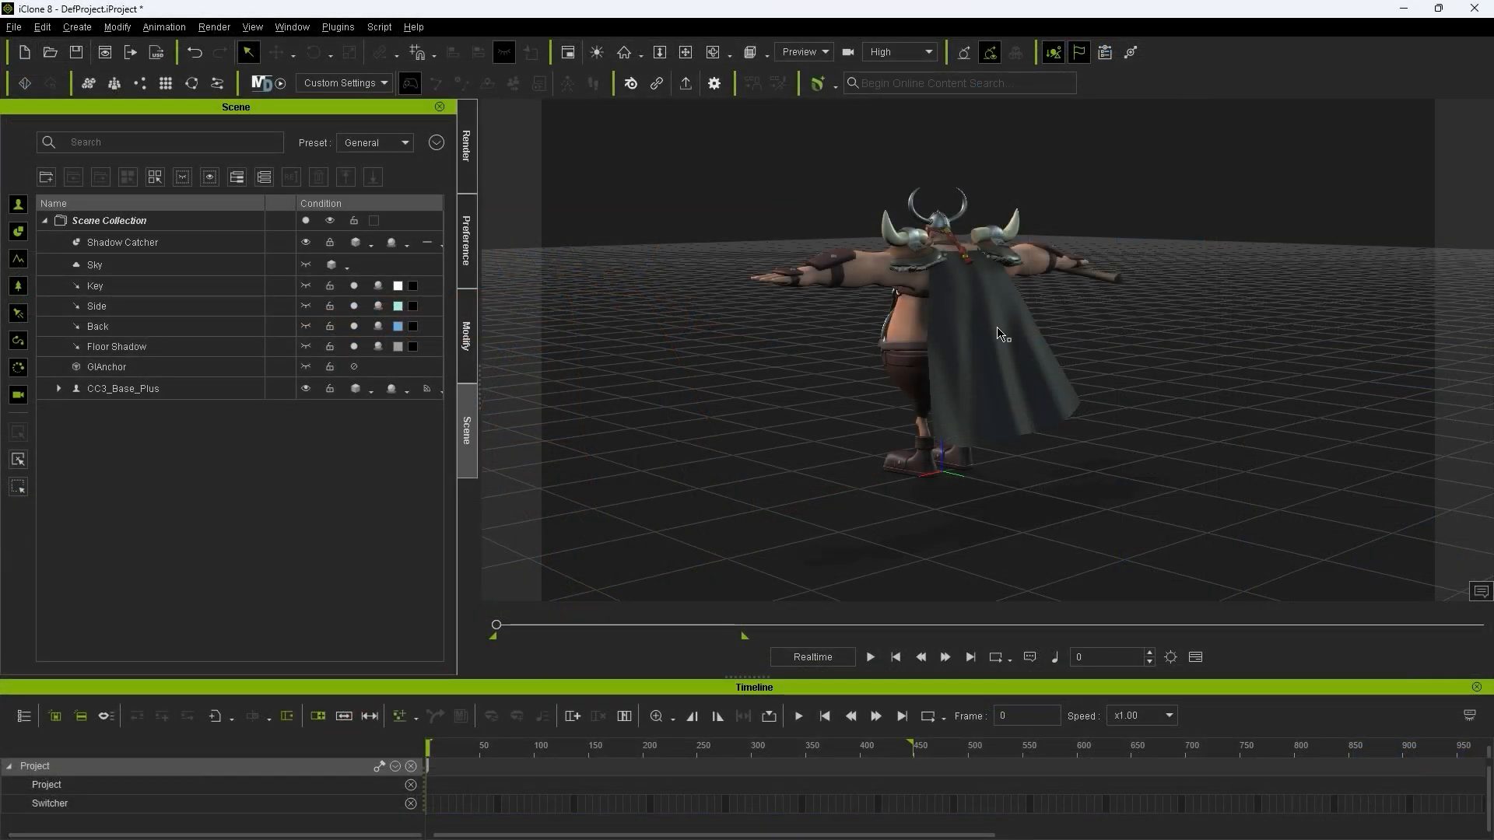
Step: In iClone 8, select the character's original Cloak_0 accessory and hide it
{"action": "left_click", "coordinate": [1002, 334]}
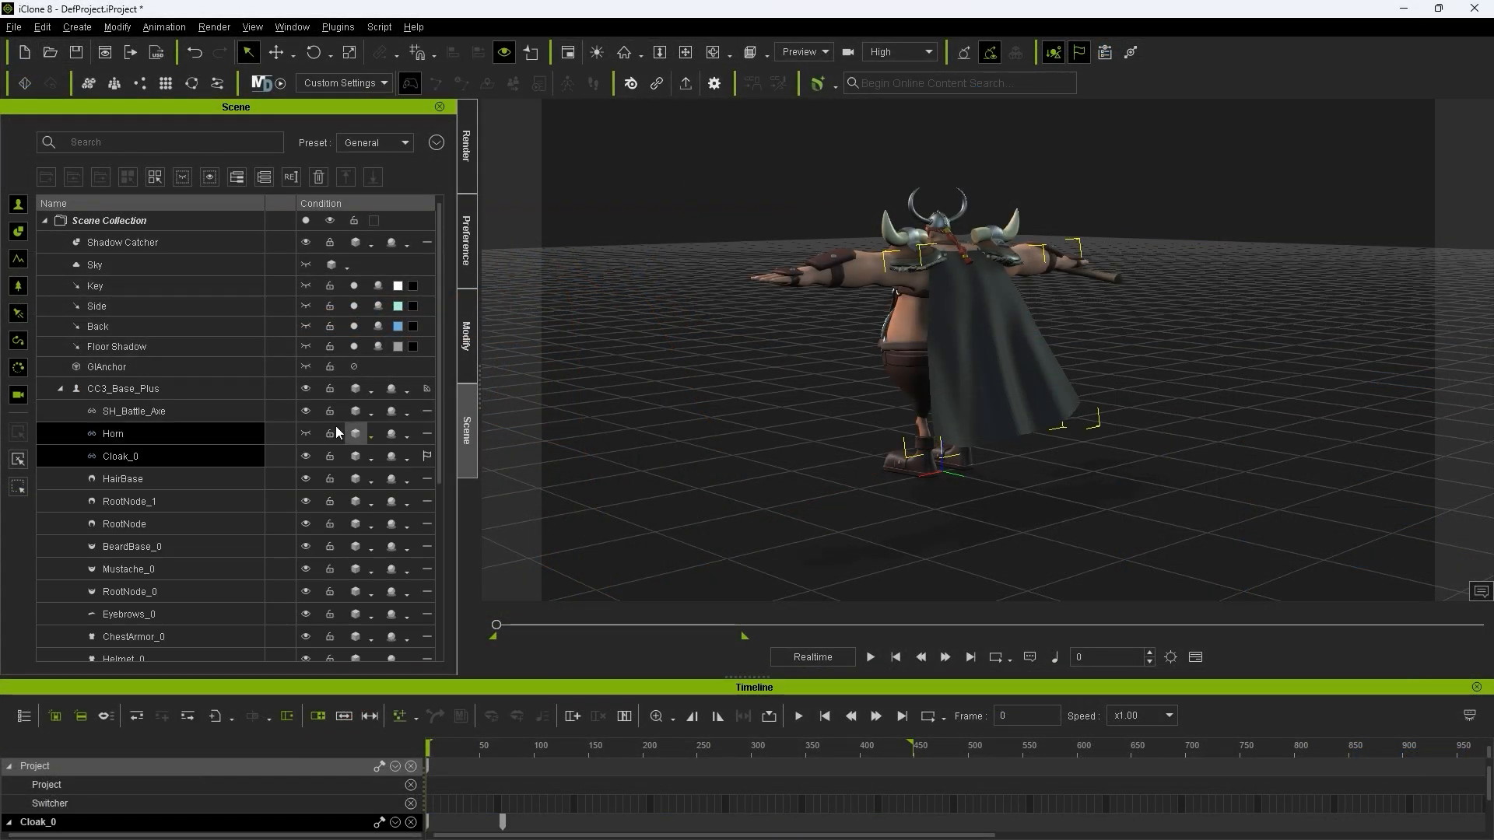
{"action": "left_click", "coordinate": [310, 458]}
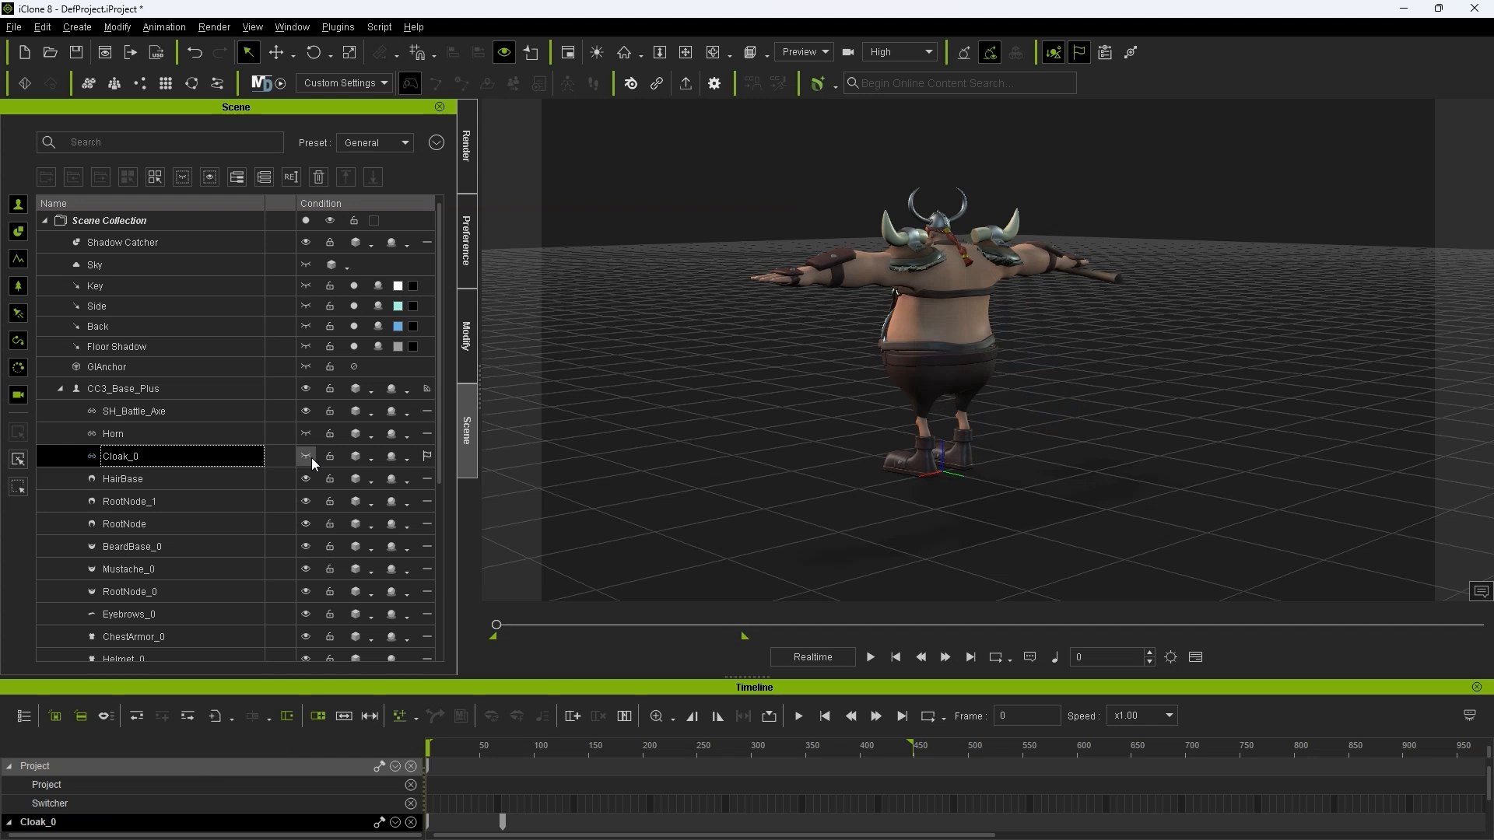
{"action": "left_click", "coordinate": [60, 389]}
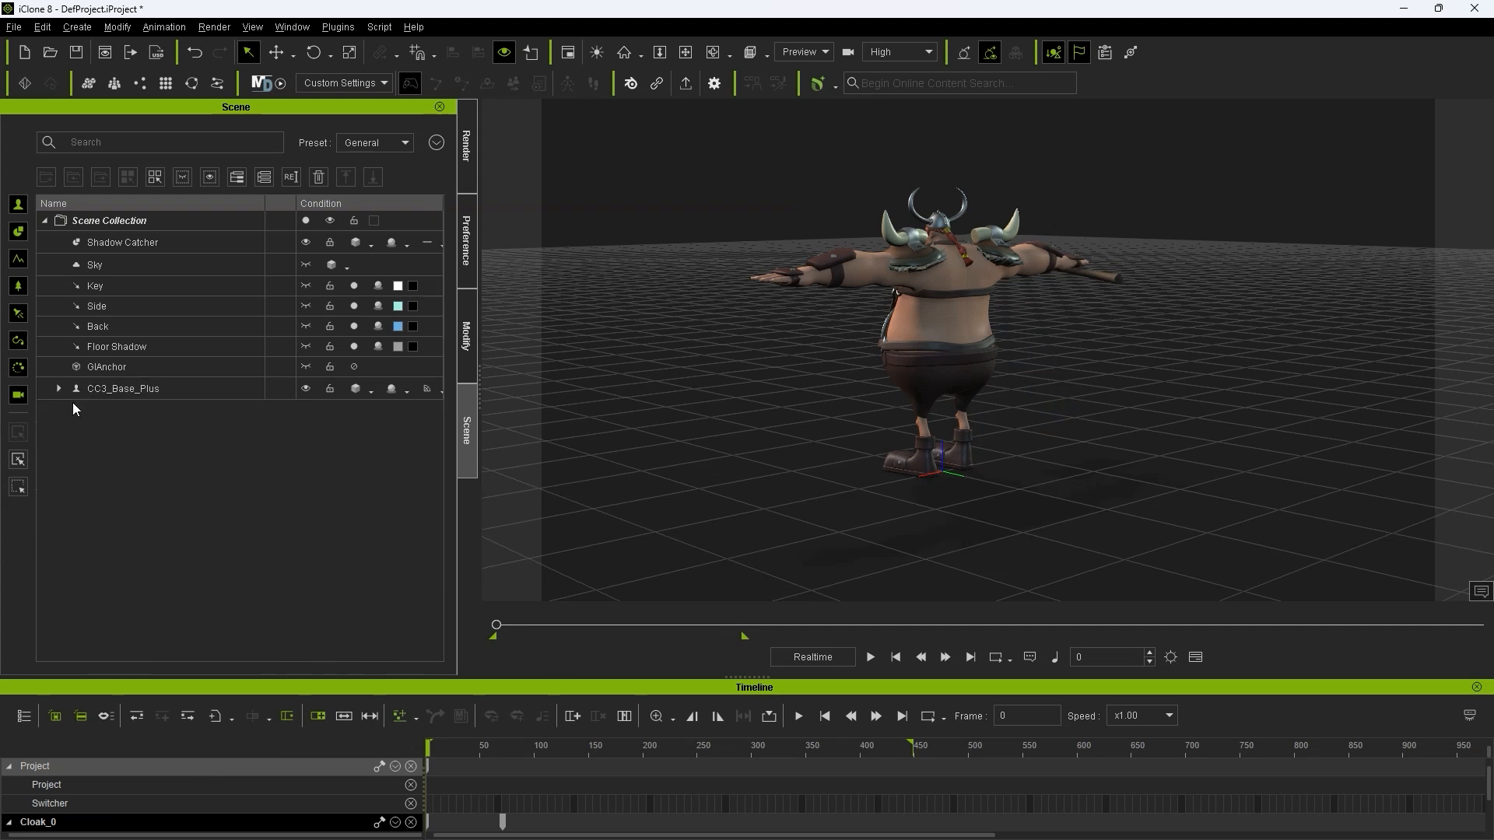
Step: Import Vikings.abc from the ABC folder with source axis Y and scale 1.00, and select the imported cloak
{"action": "left_click", "coordinate": [13, 27]}
{"action": "mouse_move", "coordinate": [207, 144]}
{"action": "left_click", "coordinate": [300, 134]}
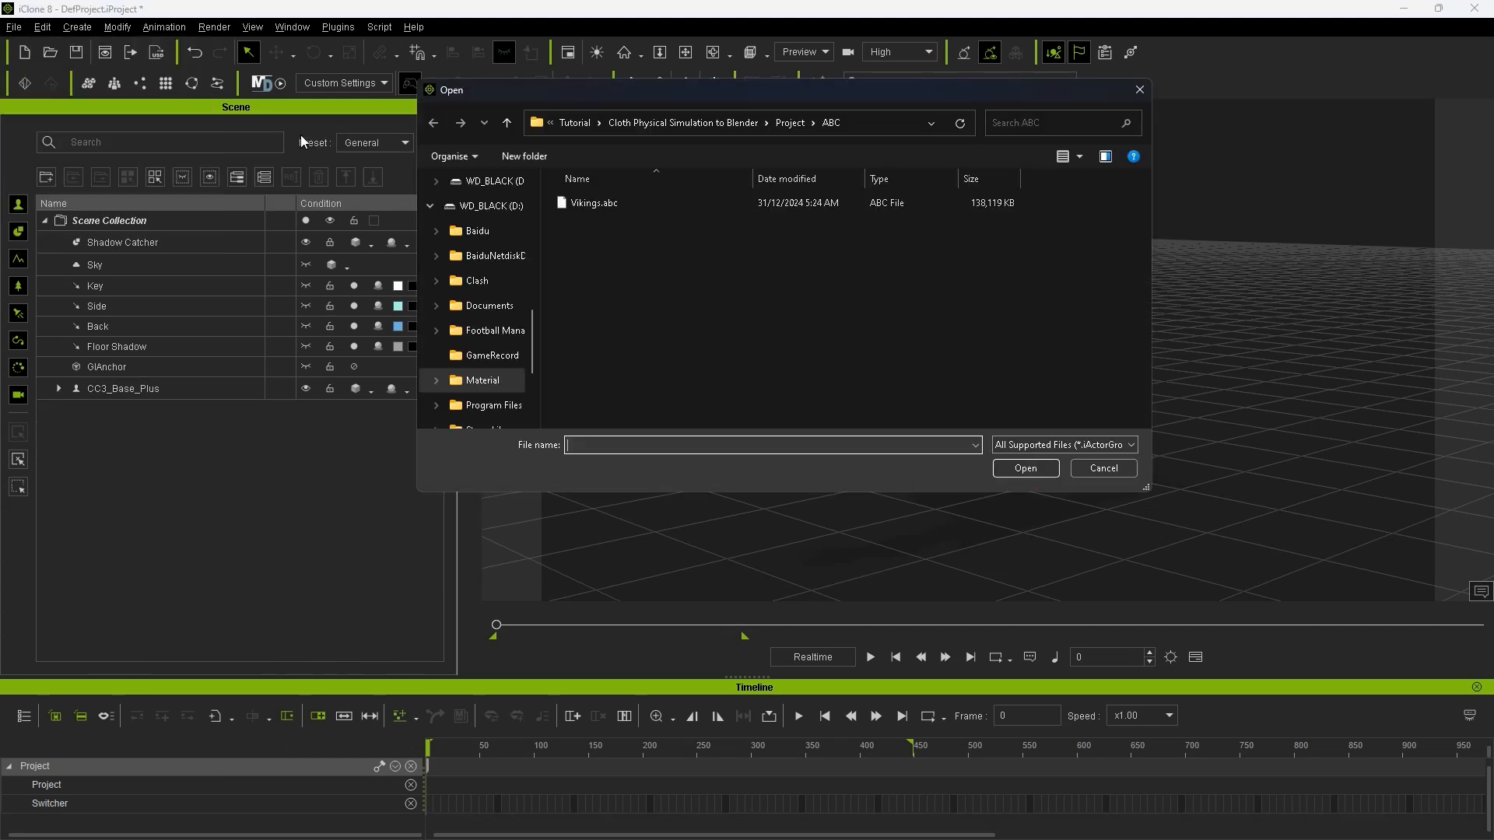
{"action": "left_click", "coordinate": [699, 204]}
{"action": "left_click", "coordinate": [1014, 469]}
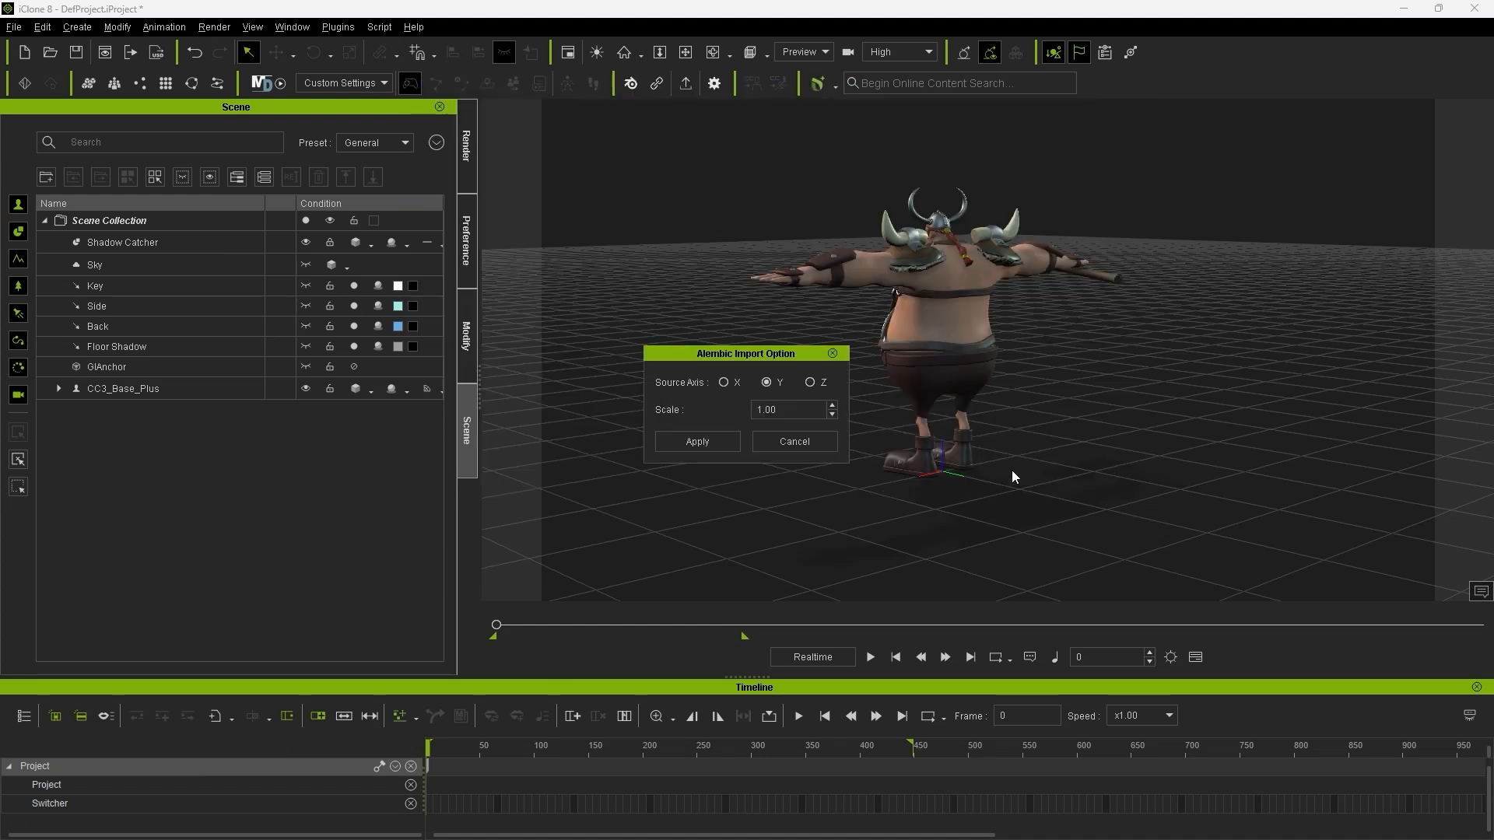
{"action": "left_click", "coordinate": [721, 443]}
{"action": "left_click_drag", "start_coordinate": [724, 445], "coordinate": [1018, 325]}
{"action": "left_click", "coordinate": [1018, 326]}
{"action": "left_click", "coordinate": [1108, 339]}
{"action": "left_click", "coordinate": [1020, 338]}
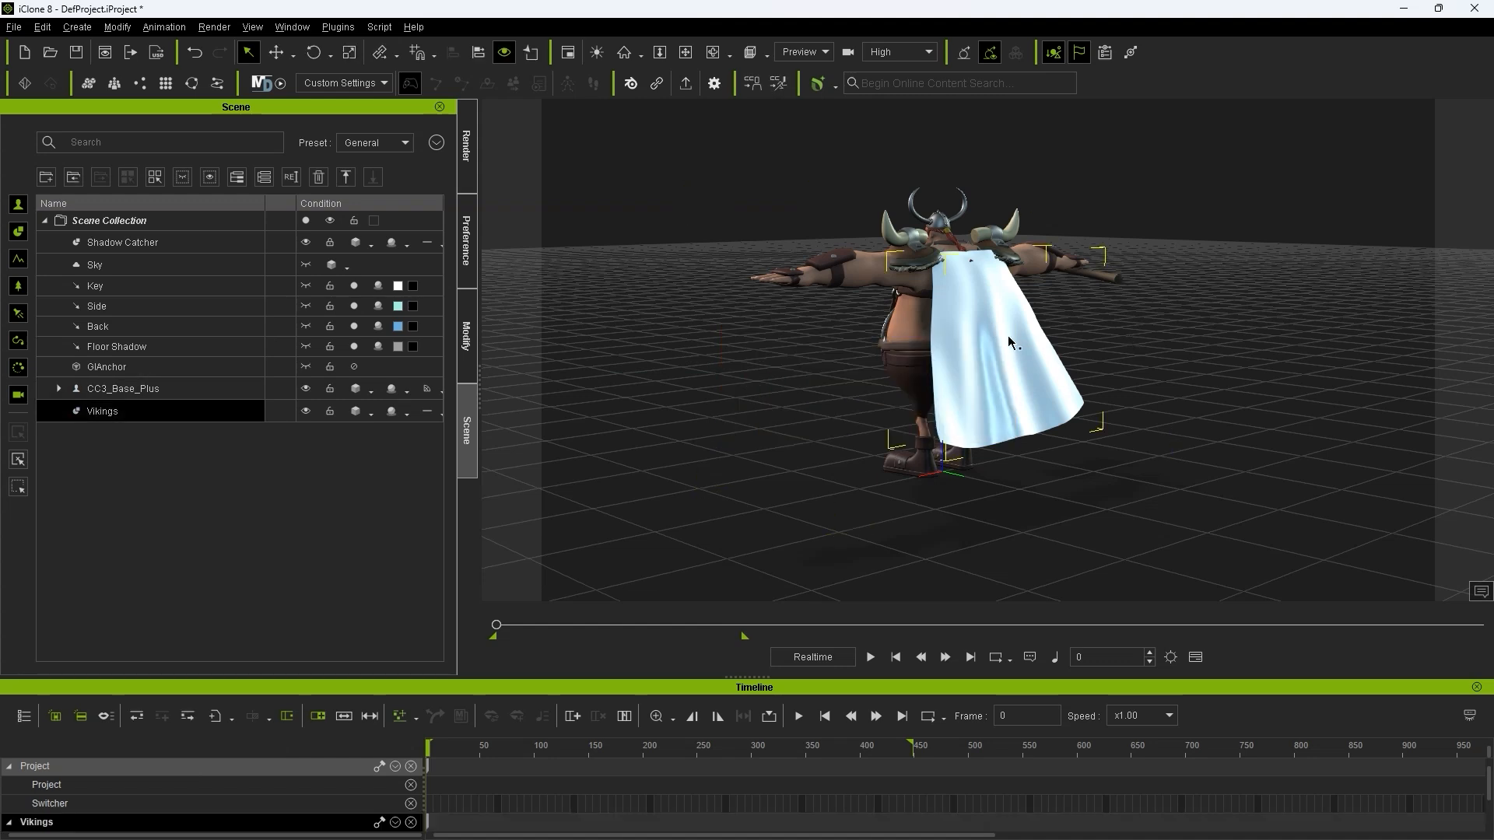
Step: Deselect the imported cloak, play the animation to check its movement, and return to the first frame
{"action": "left_click", "coordinate": [226, 491]}
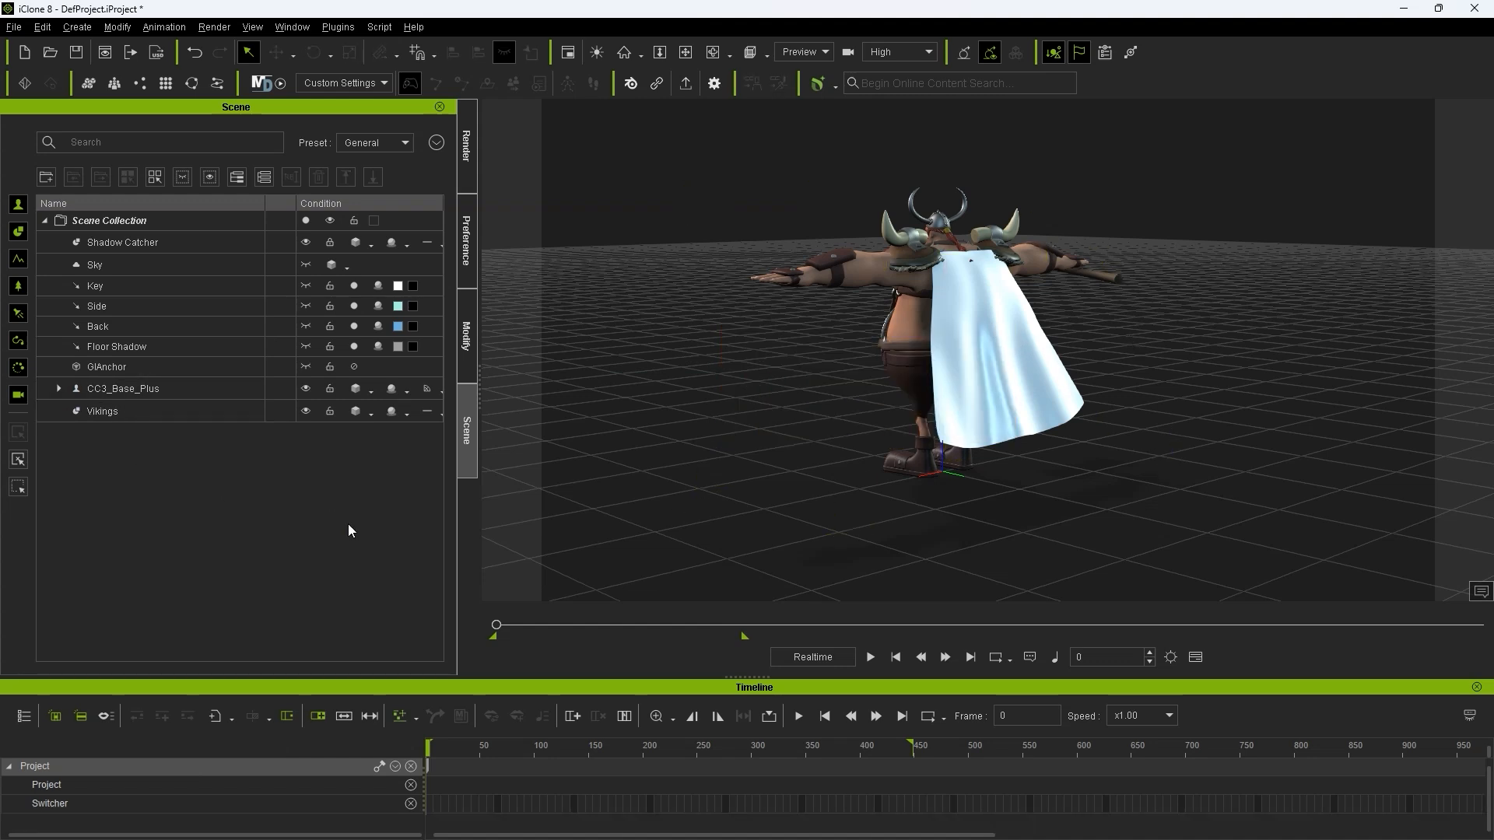
{"action": "left_click", "coordinate": [800, 714]}
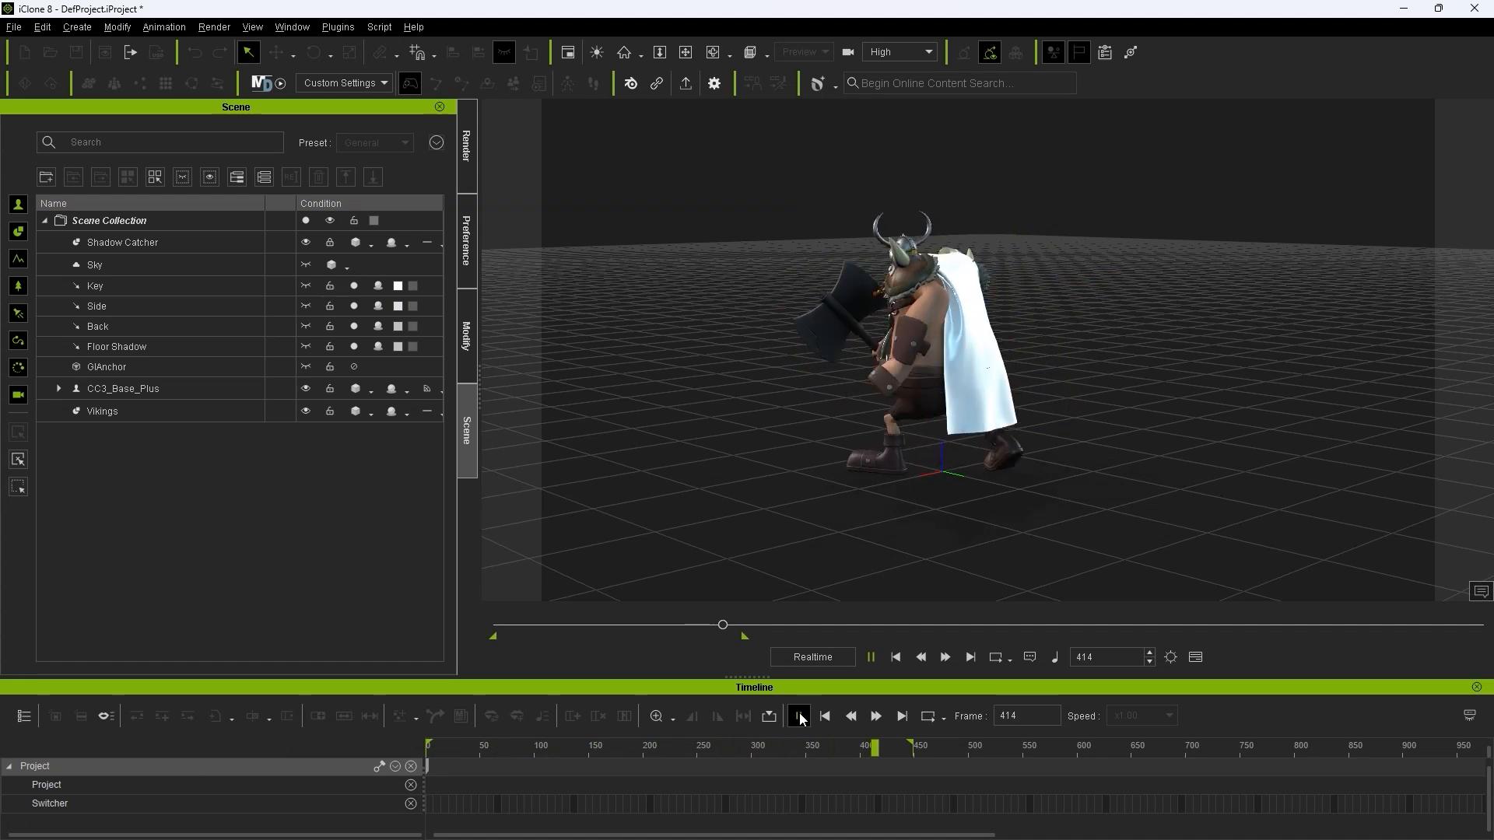
{"action": "left_click", "coordinate": [825, 716]}
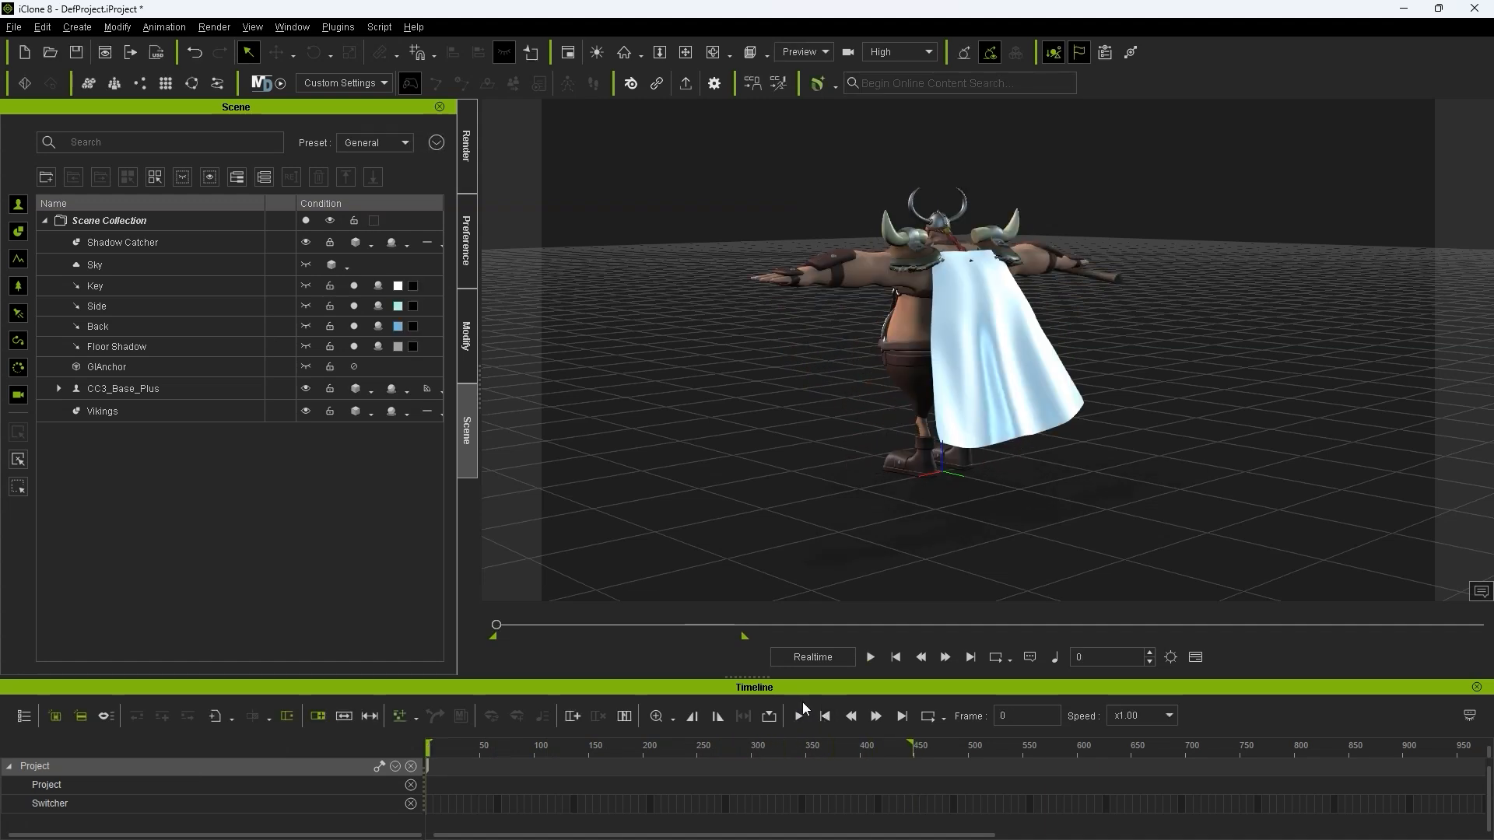
Step: Hide the imported Vikings cloak, and select and show the character's original Cloak_0 accessory
{"action": "left_click", "coordinate": [59, 388]}
{"action": "left_click", "coordinate": [60, 389]}
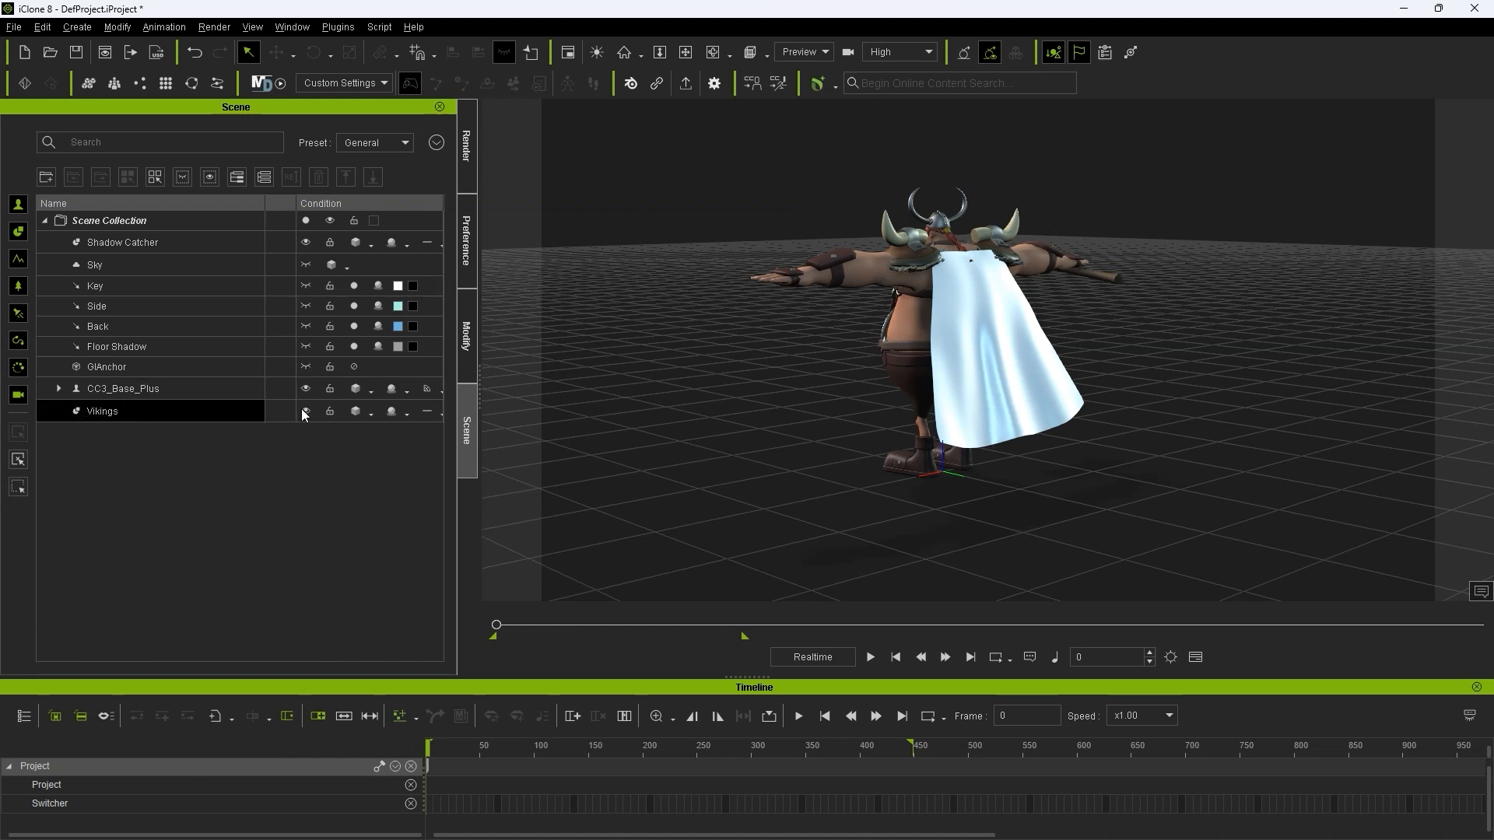
{"action": "left_click", "coordinate": [305, 411]}
{"action": "left_click", "coordinate": [60, 389]}
{"action": "left_click", "coordinate": [193, 456]}
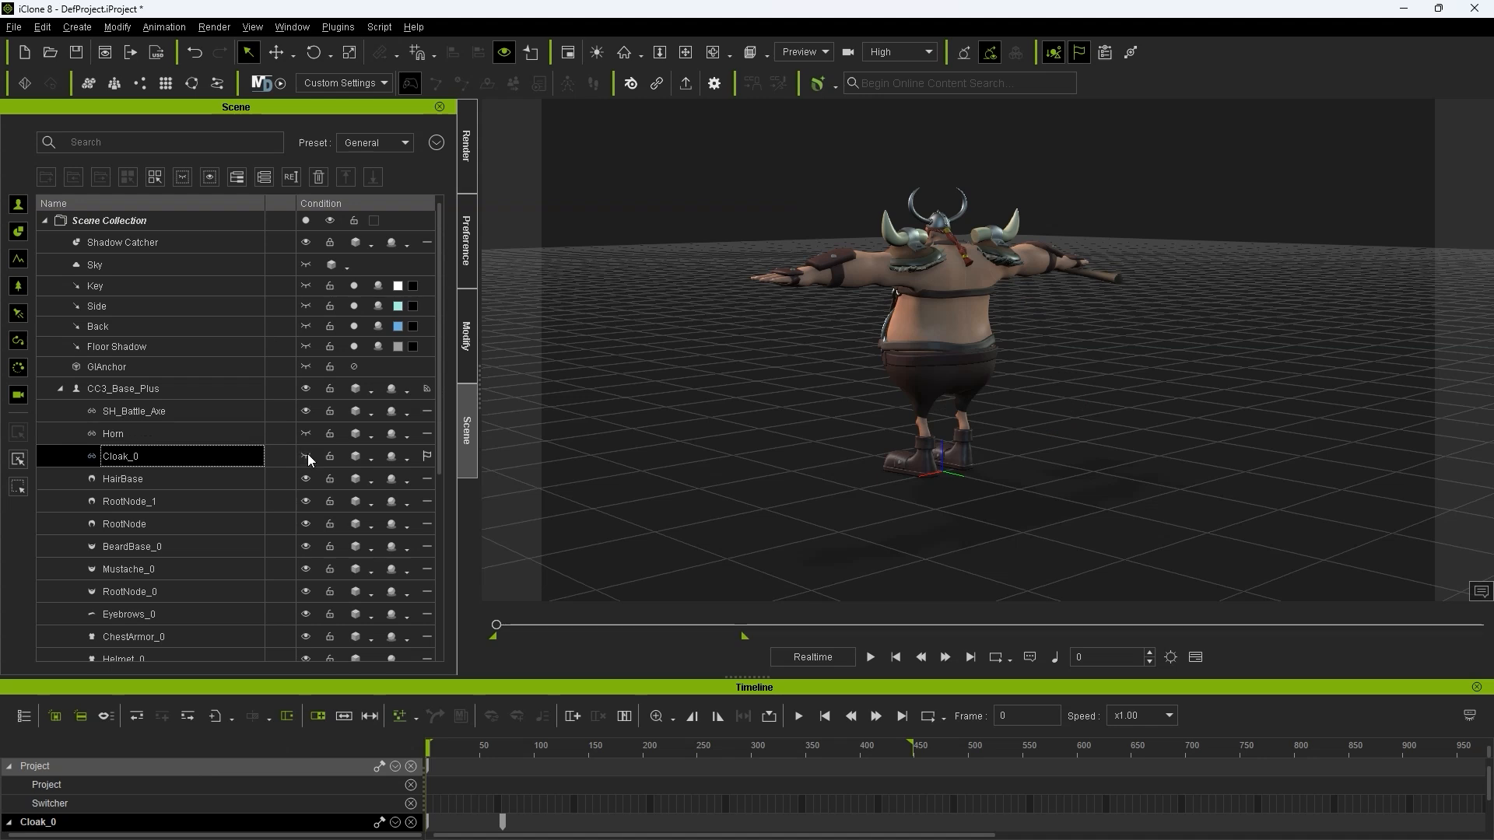
{"action": "left_click", "coordinate": [306, 456]}
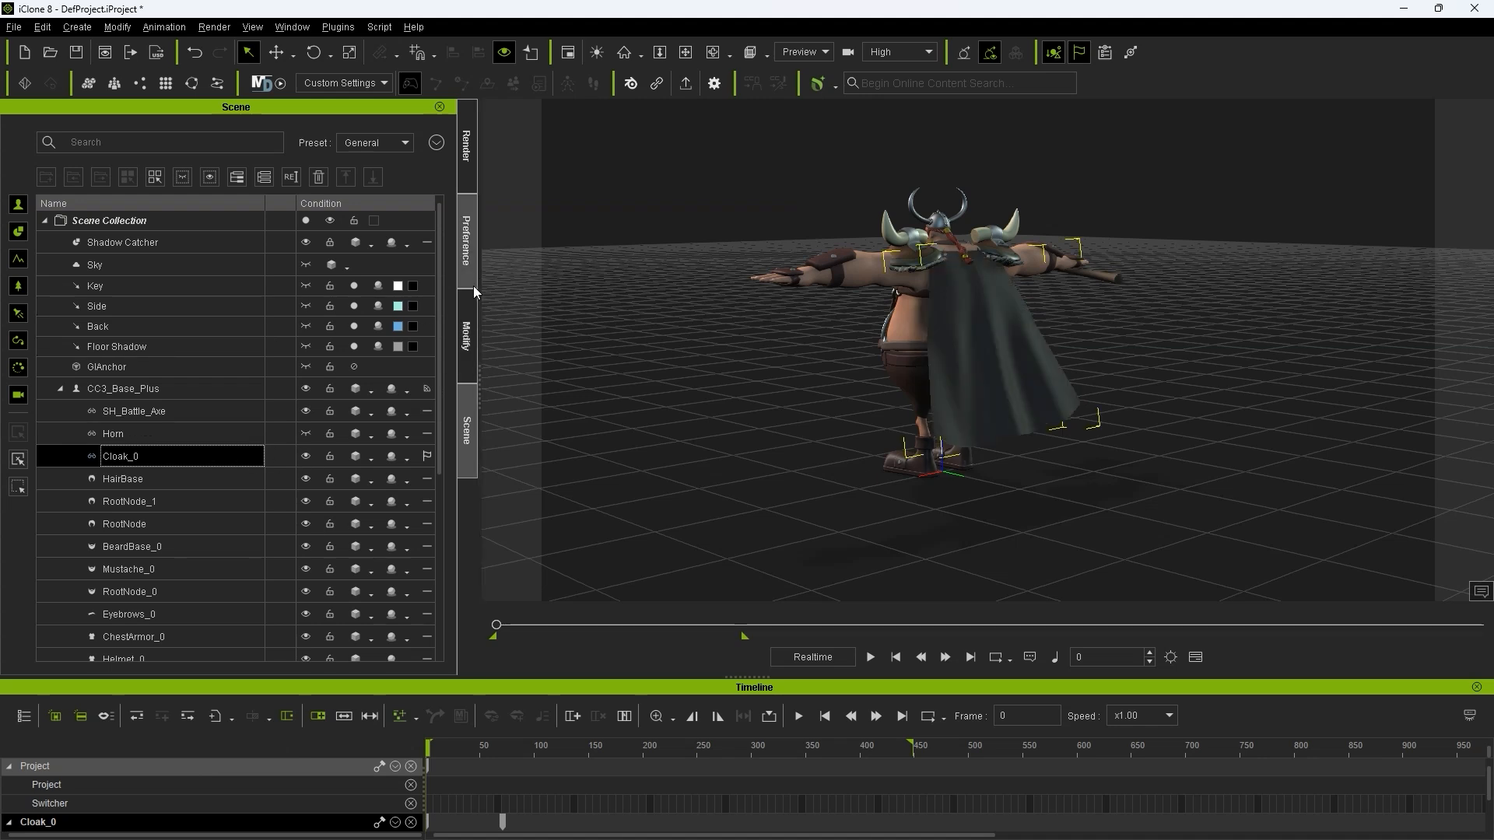
Step: Save the original Cloak_0 material as an iClone material file in the ABC folder
{"action": "left_click", "coordinate": [467, 337]}
{"action": "left_click", "coordinate": [75, 132]}
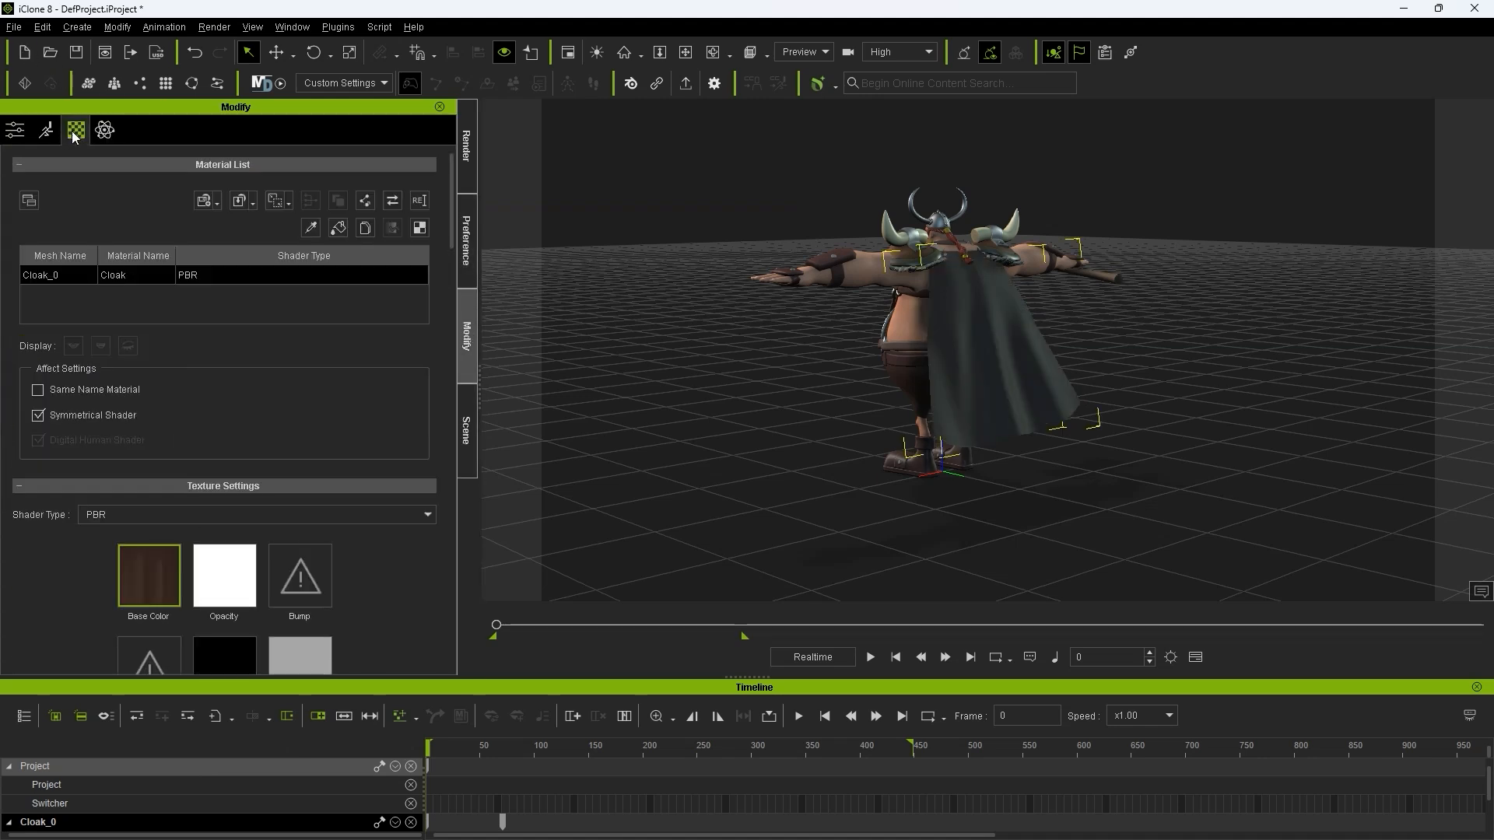
{"action": "left_click", "coordinate": [233, 206]}
{"action": "left_click", "coordinate": [317, 225]}
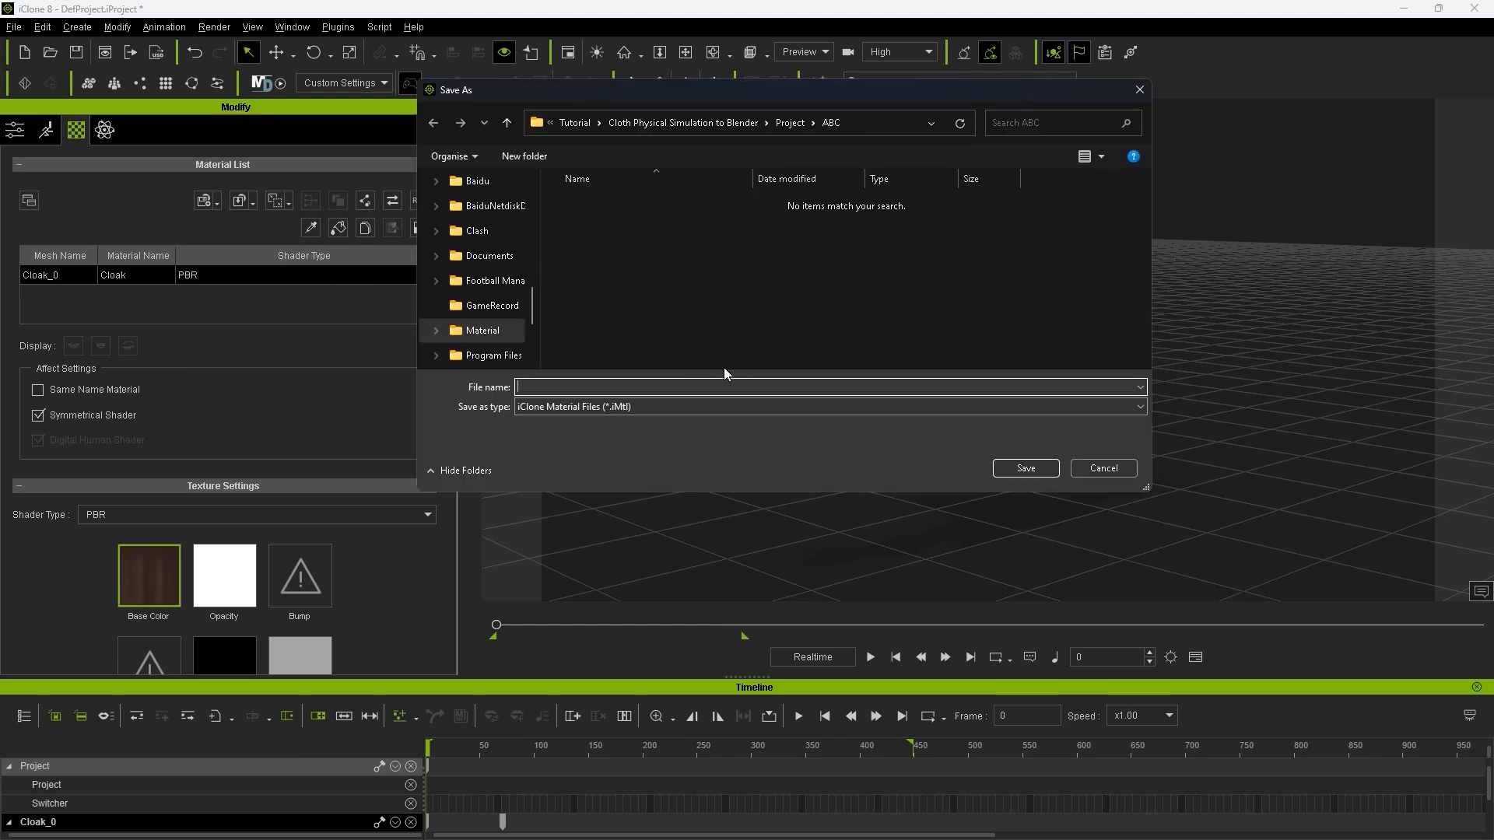
{"action": "left_click", "coordinate": [1021, 469]}
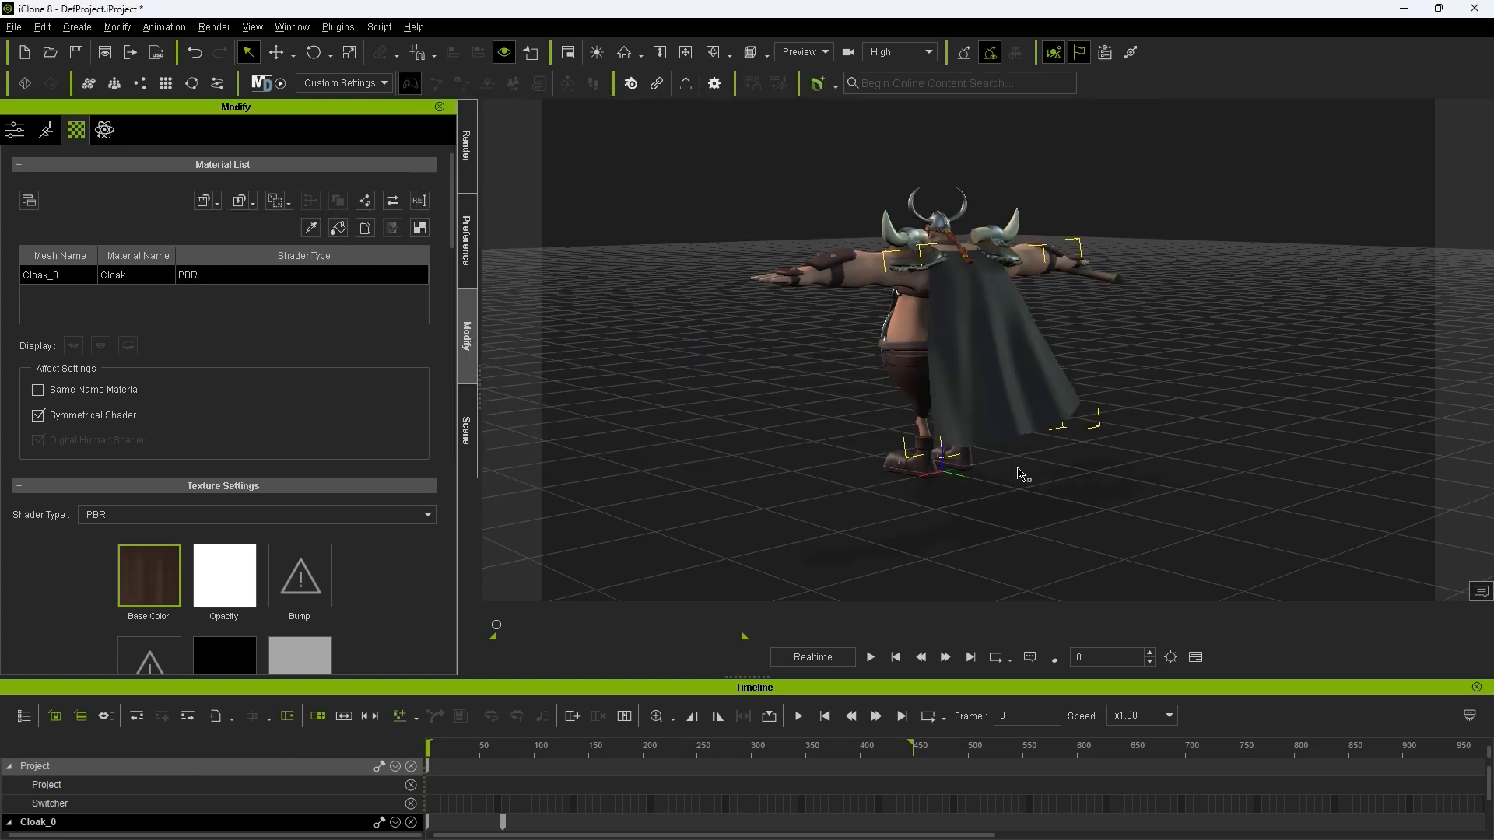
Step: Hide the original Cloak_0 accessory again, and select and show the imported Vikings cloak
{"action": "left_click", "coordinate": [468, 401]}
{"action": "left_click", "coordinate": [306, 455]}
{"action": "left_click", "coordinate": [59, 388]}
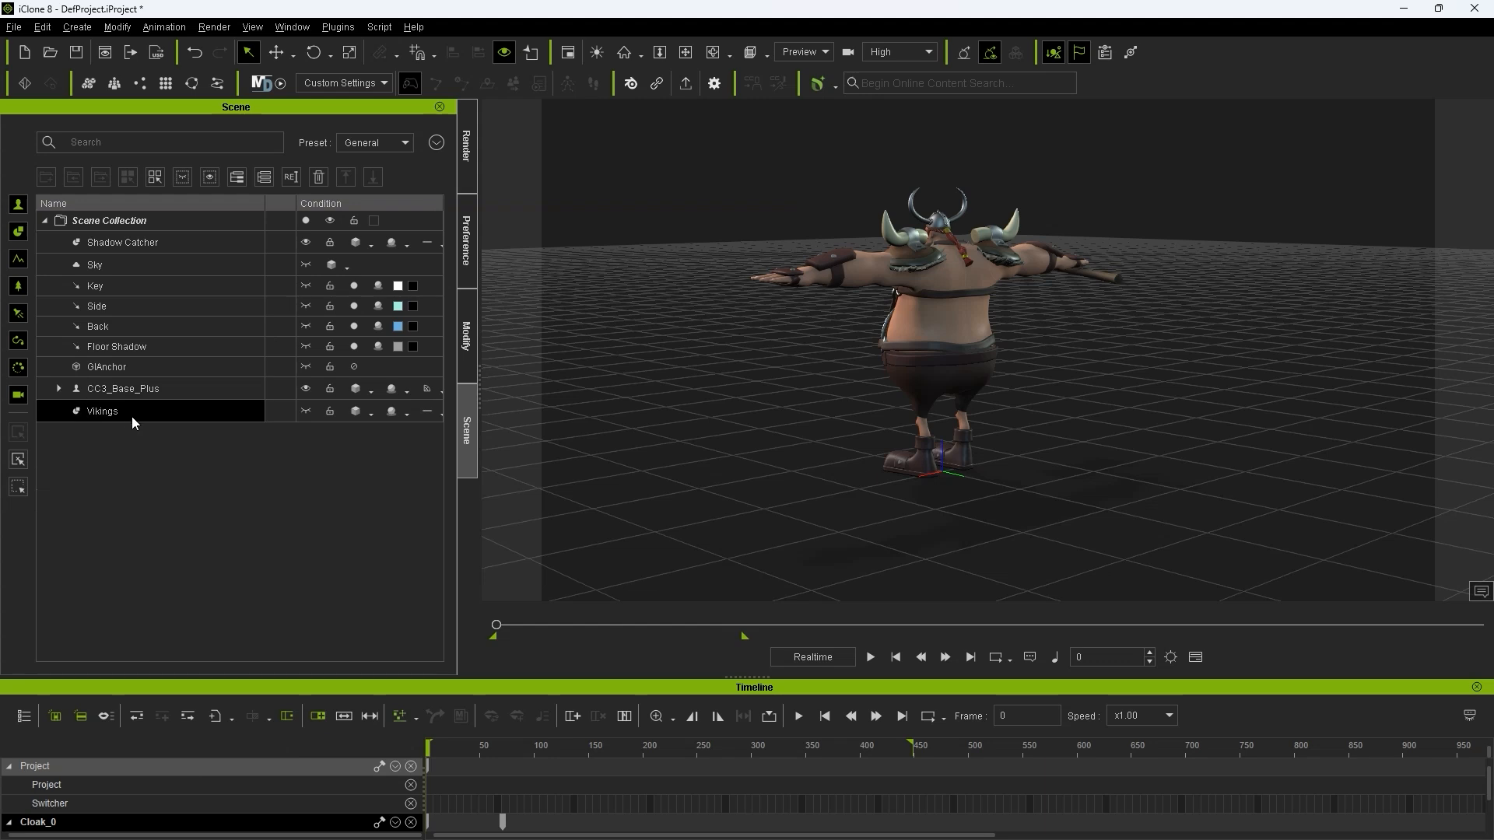
{"action": "left_click", "coordinate": [128, 414]}
{"action": "left_click", "coordinate": [308, 410]}
Step: Load the saved cloak material onto the imported Vikings cloak and play the animation to check the result
{"action": "left_click", "coordinate": [467, 336]}
{"action": "left_click", "coordinate": [253, 203]}
{"action": "left_click", "coordinate": [309, 225]}
{"action": "left_click", "coordinate": [643, 199]}
{"action": "left_click", "coordinate": [1027, 467]}
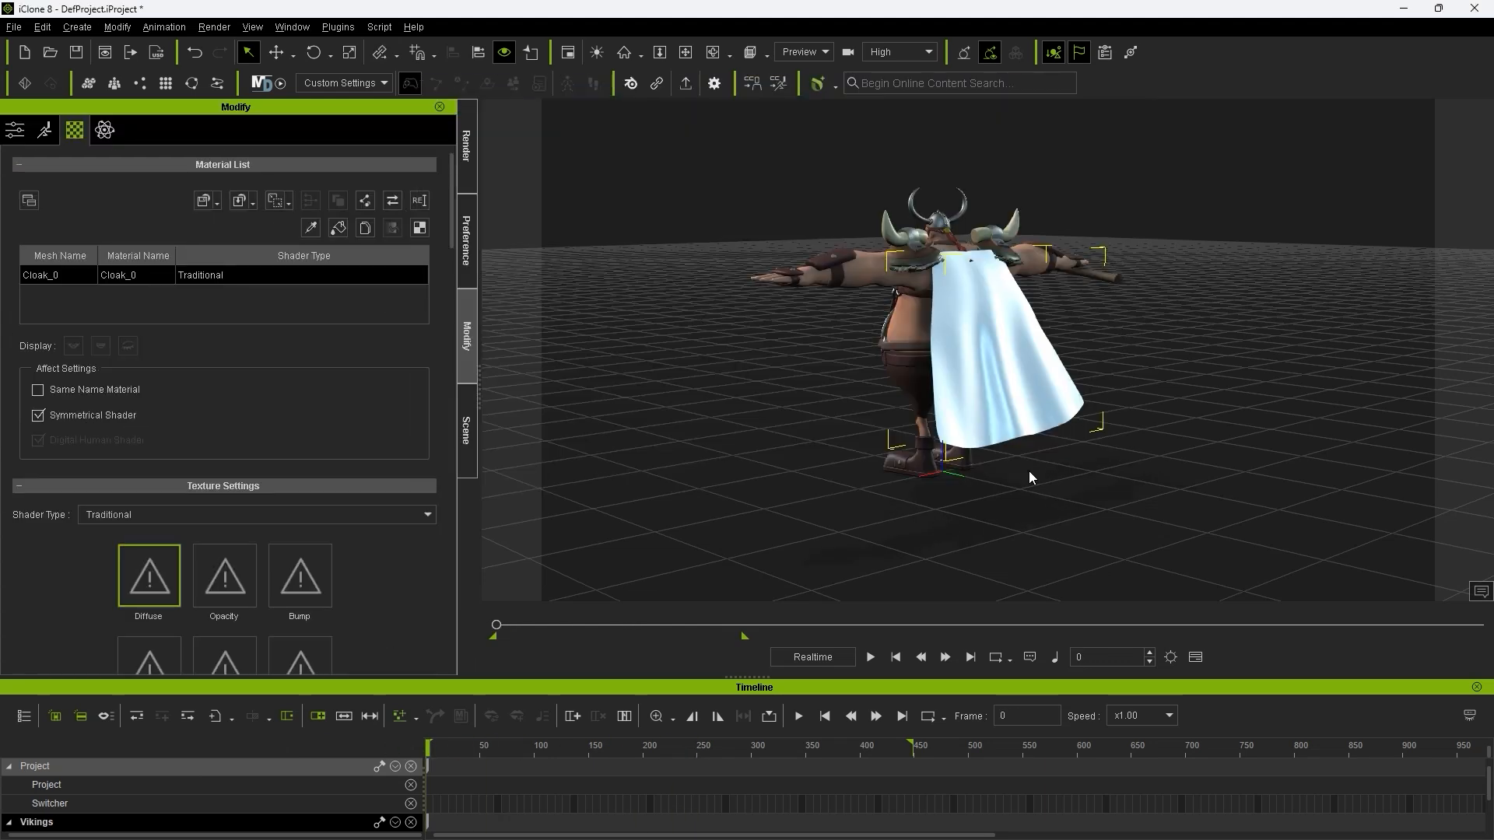
{"action": "left_click", "coordinate": [798, 716]}
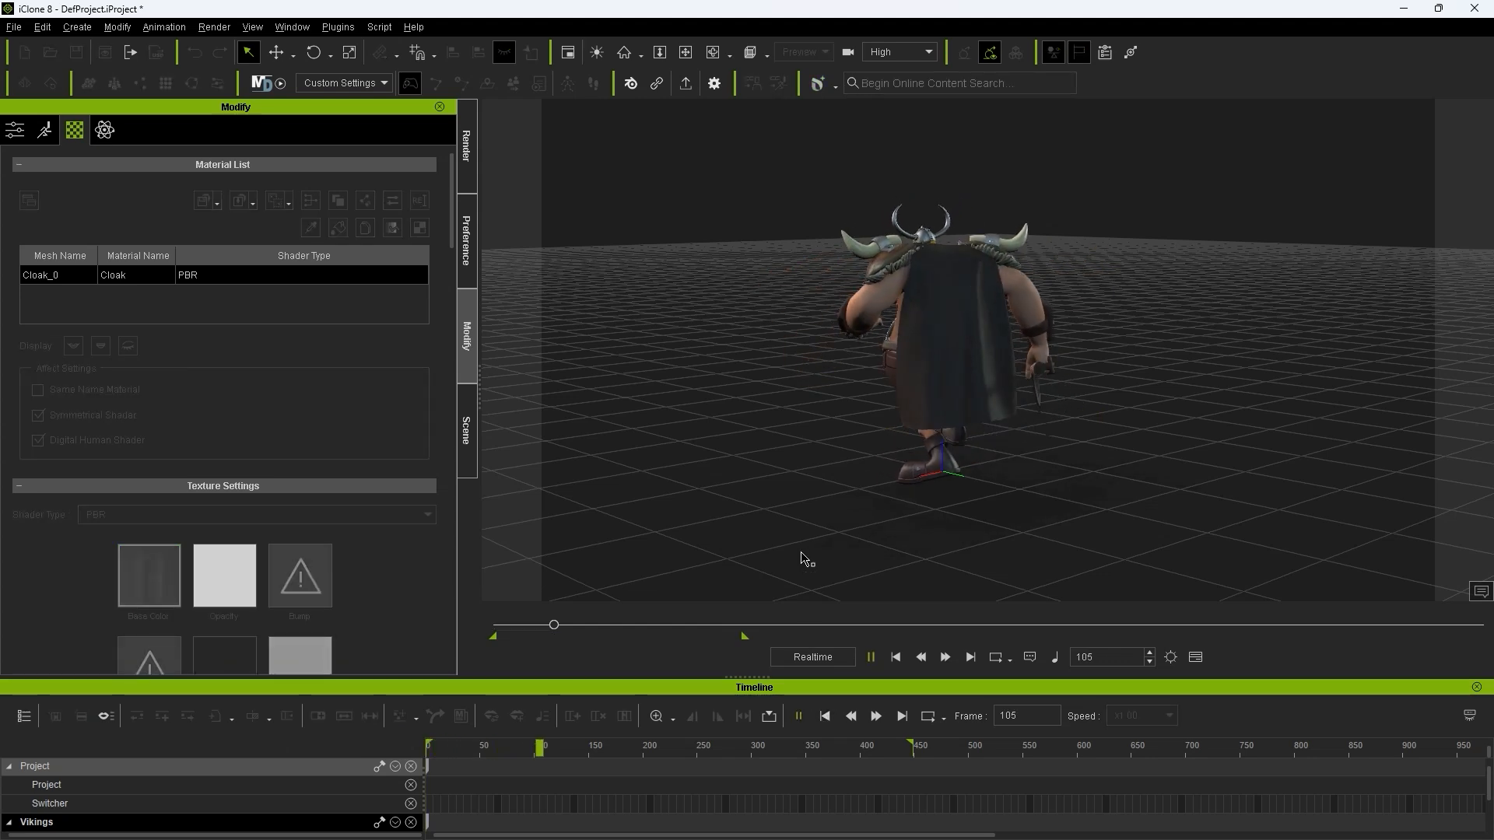